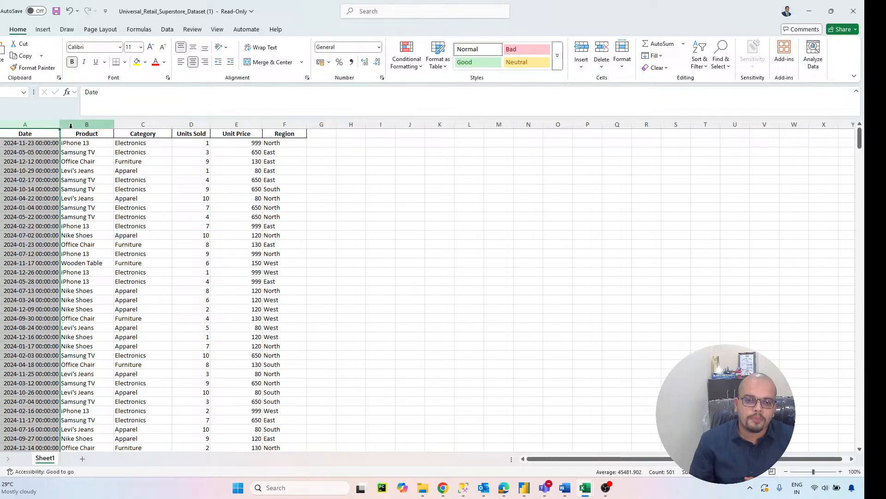
Step: Examine the Product and Category columns, matching sample products to the Electronics, Furniture and Apparel categories
click(86, 124)
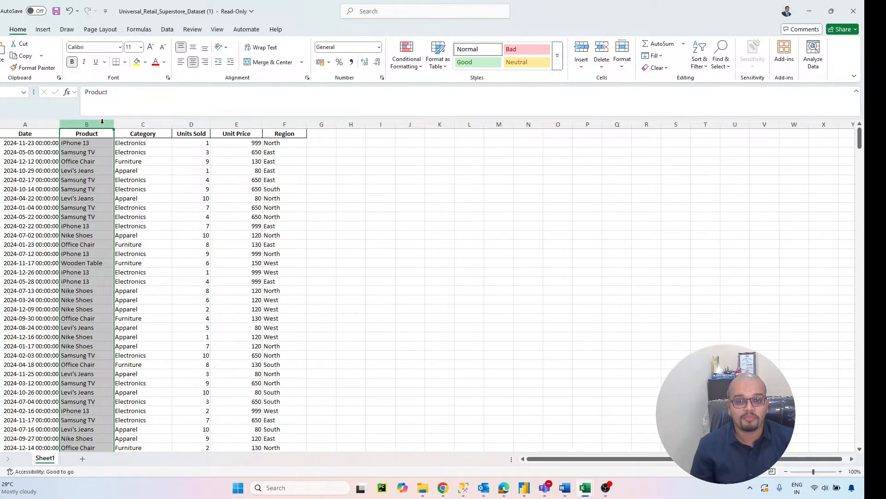
click(138, 124)
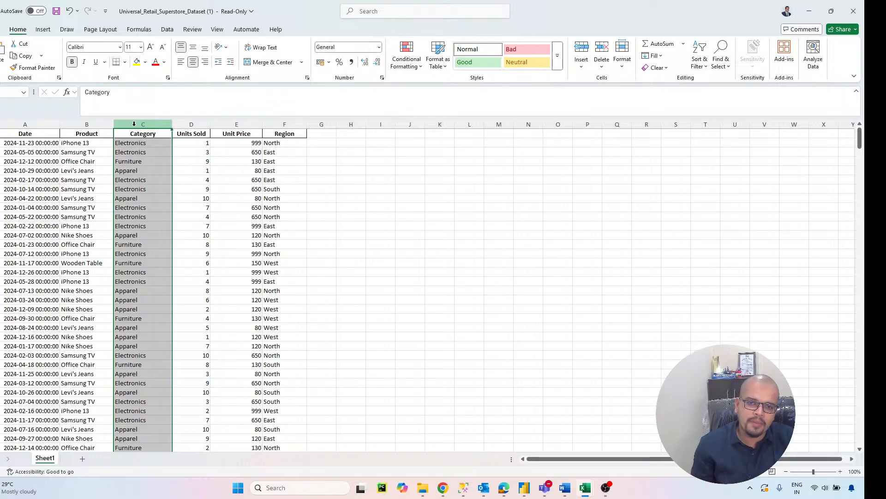
click(127, 144)
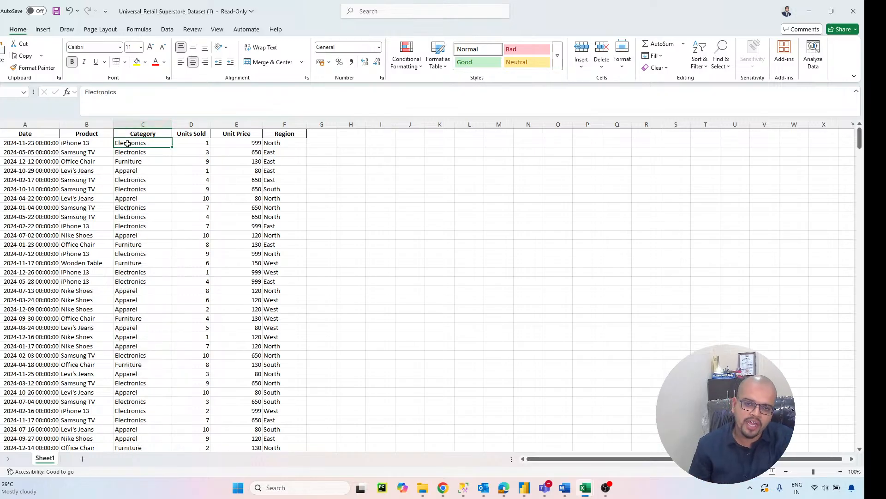
click(81, 144)
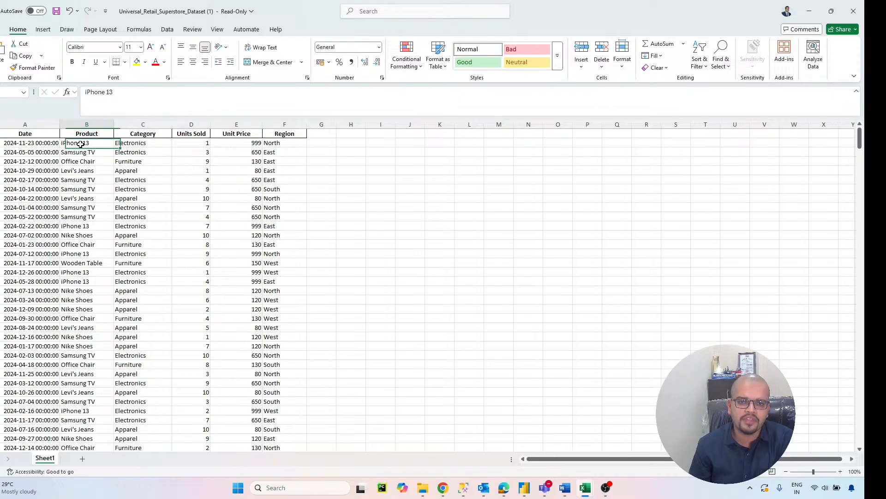
click(86, 151)
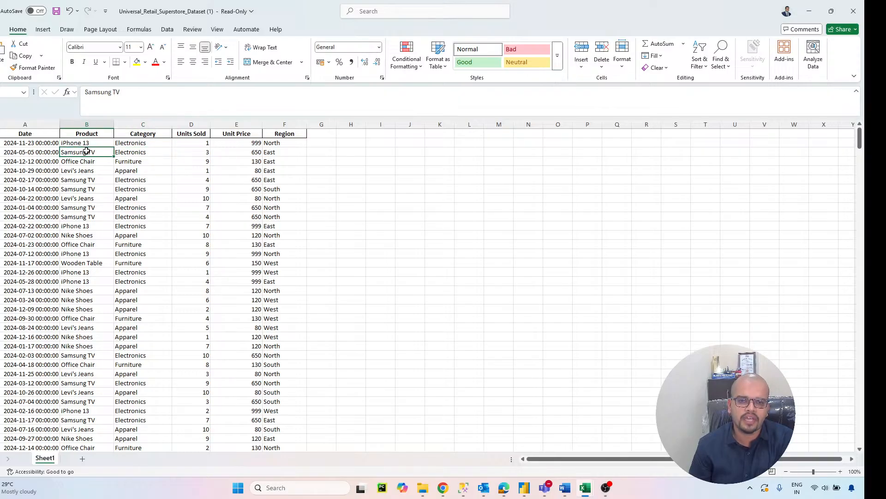
click(88, 144)
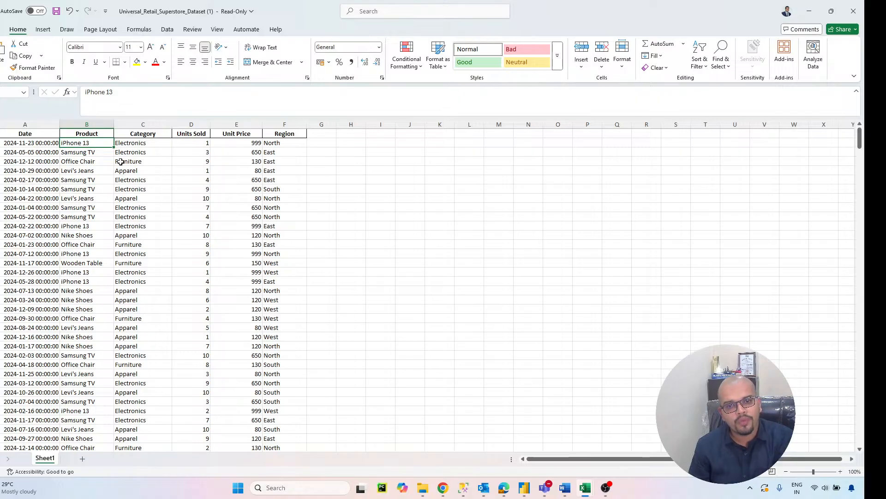
click(120, 162)
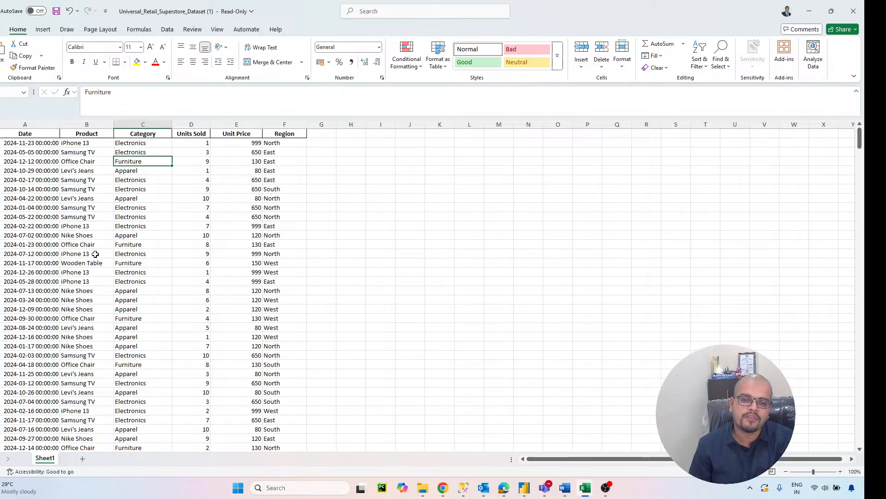
click(94, 163)
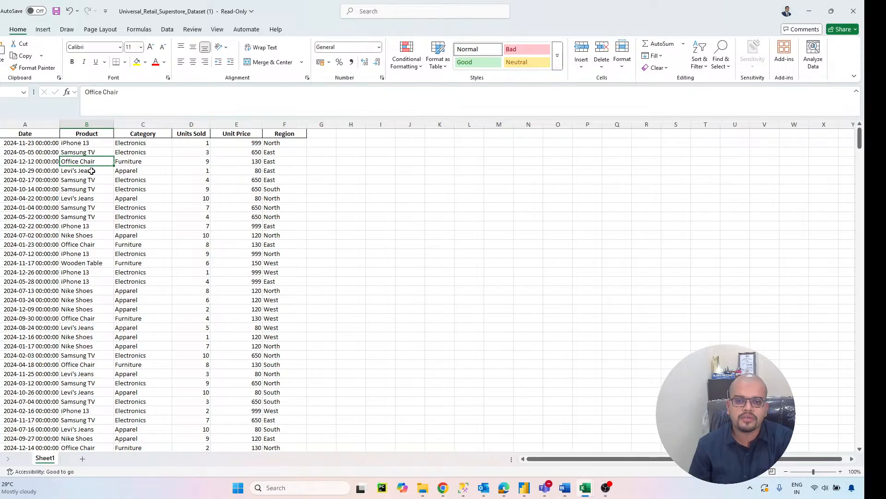
click(98, 263)
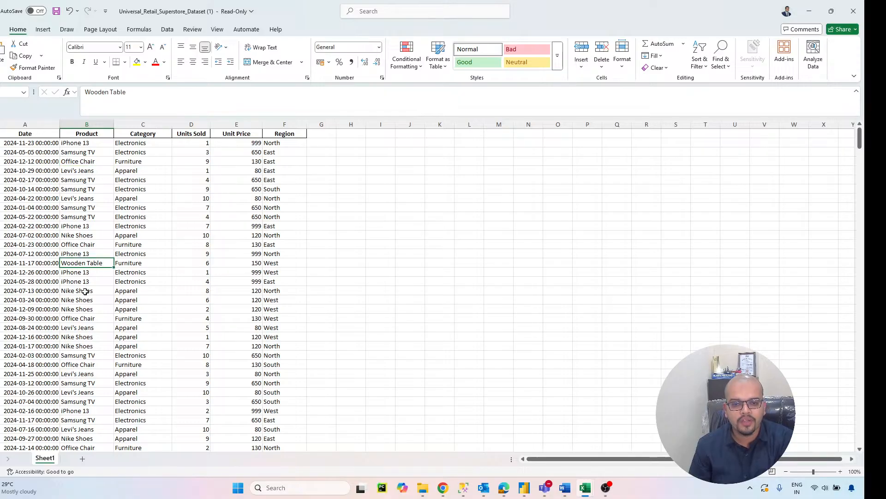
click(82, 318)
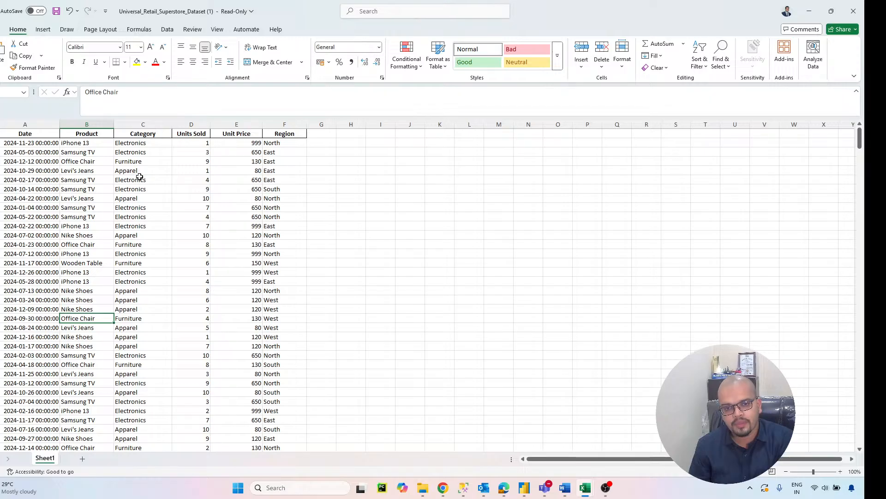
click(129, 199)
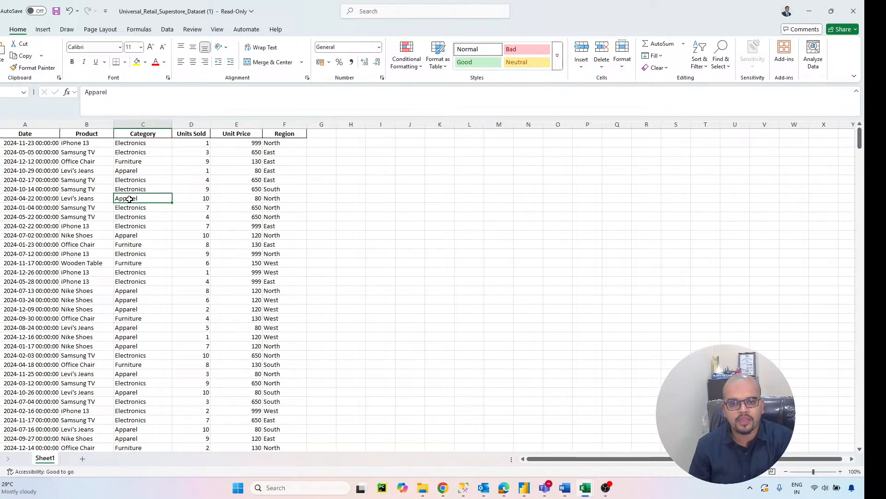
click(83, 199)
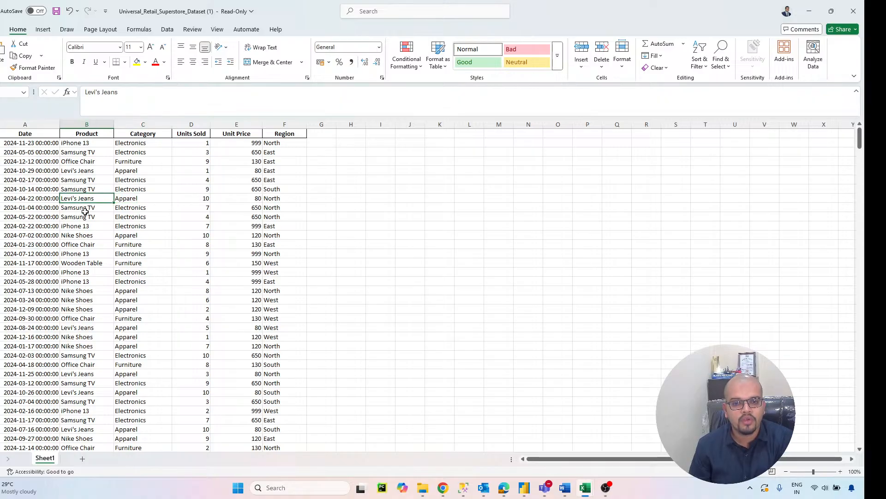
click(87, 236)
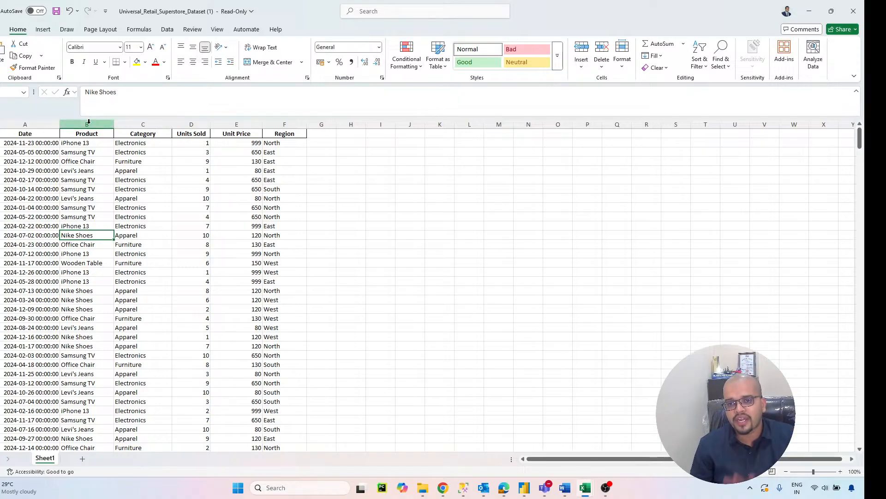
Step: Review the Units Sold, Unit Price and Region columns of the retail dataset
click(200, 123)
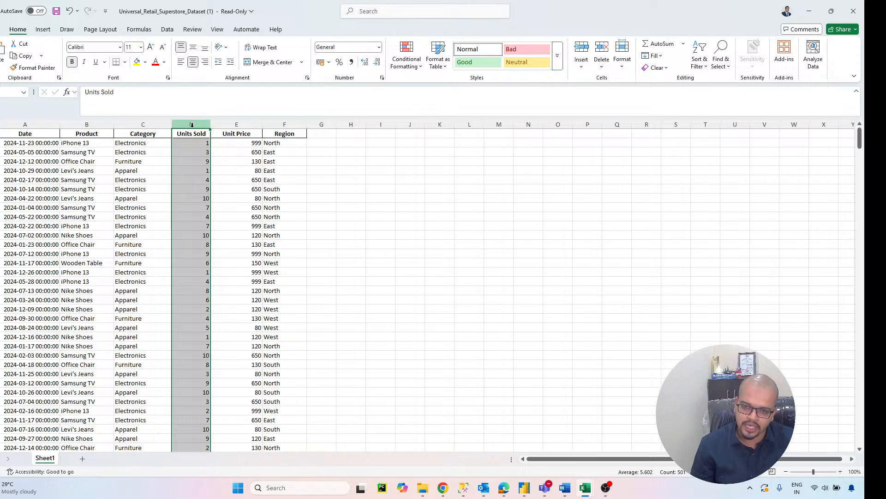
click(239, 123)
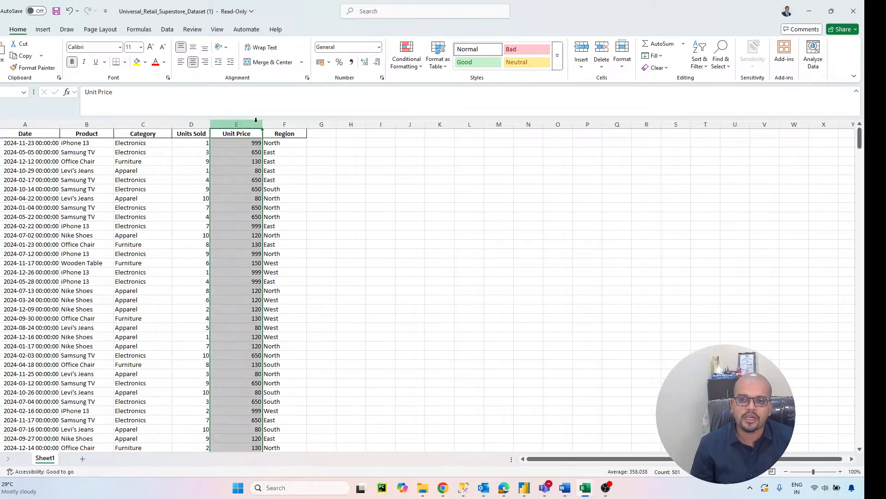
click(280, 124)
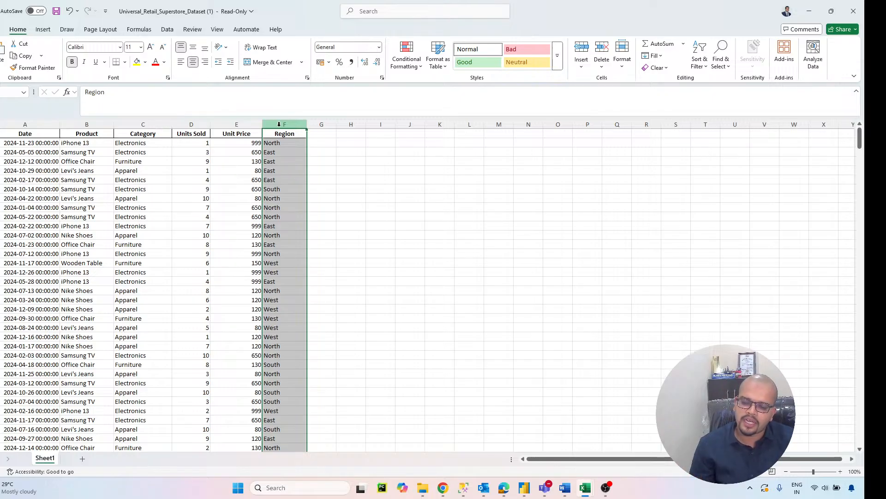
Step: Switch to the blank report in Power BI Desktop and minimize the Excel workbook
click(524, 488)
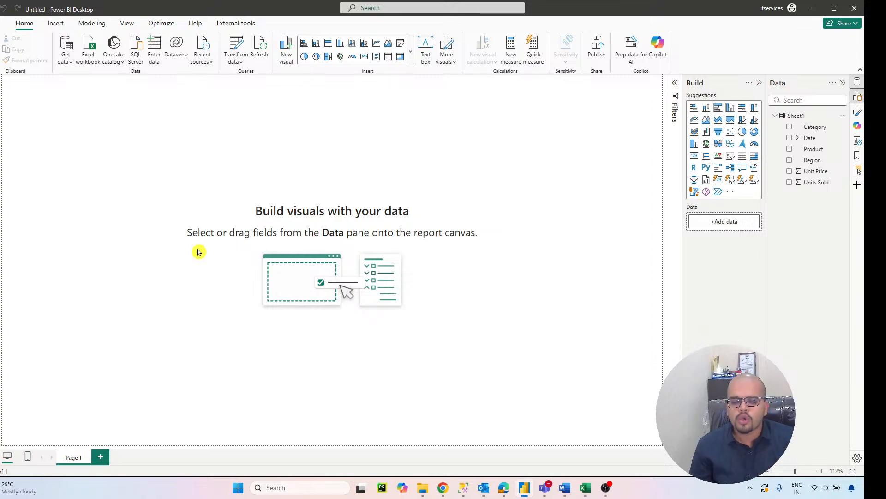
mouse_move(595, 489)
click(540, 451)
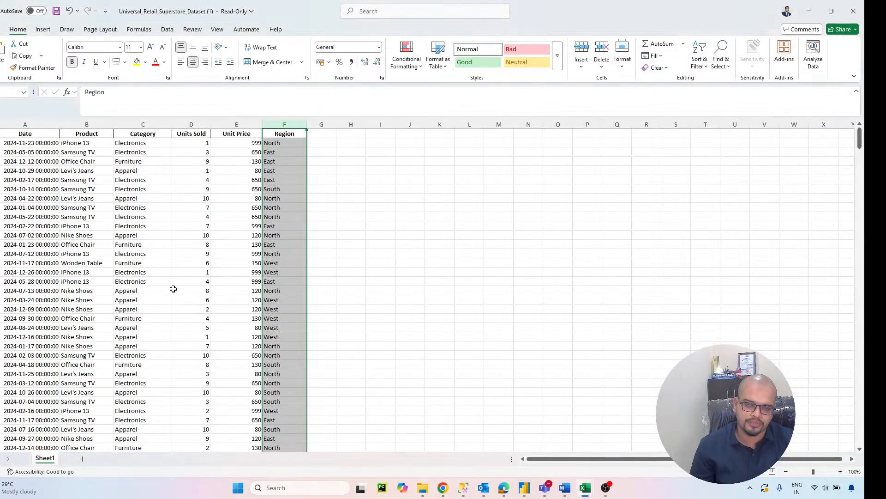
click(809, 11)
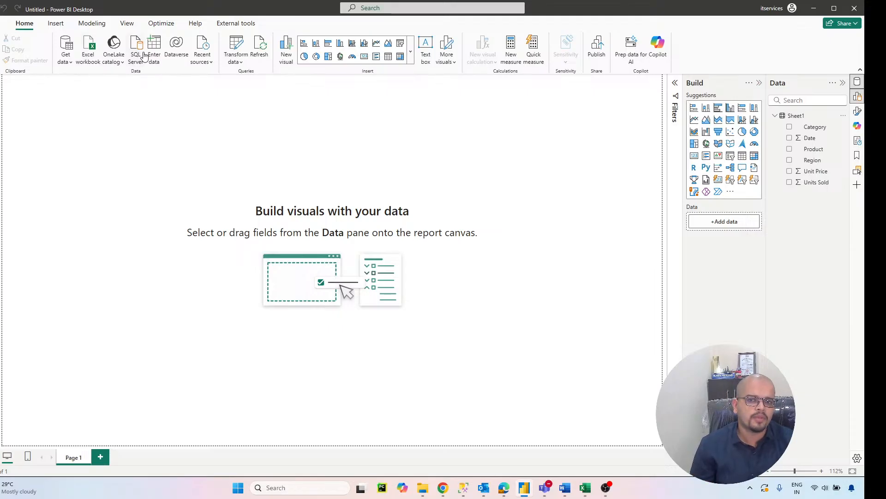
Step: Browse the full list of data source connectors and close it without connecting to any
click(66, 67)
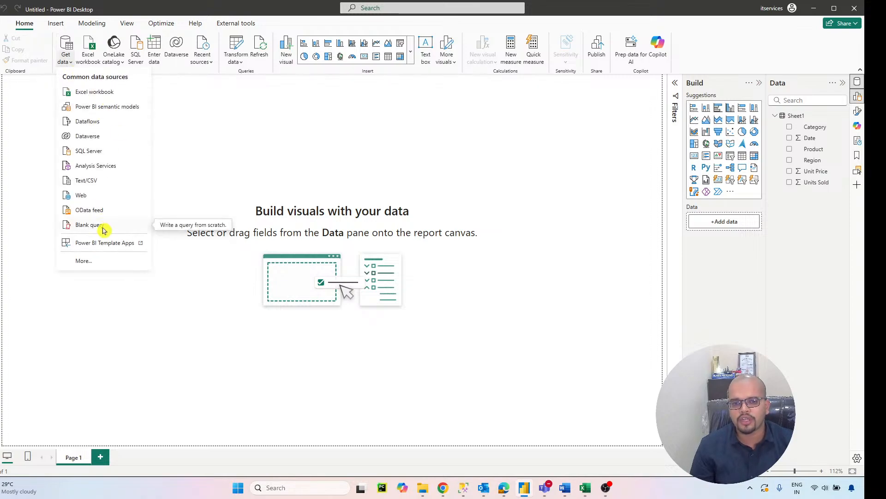
click(97, 263)
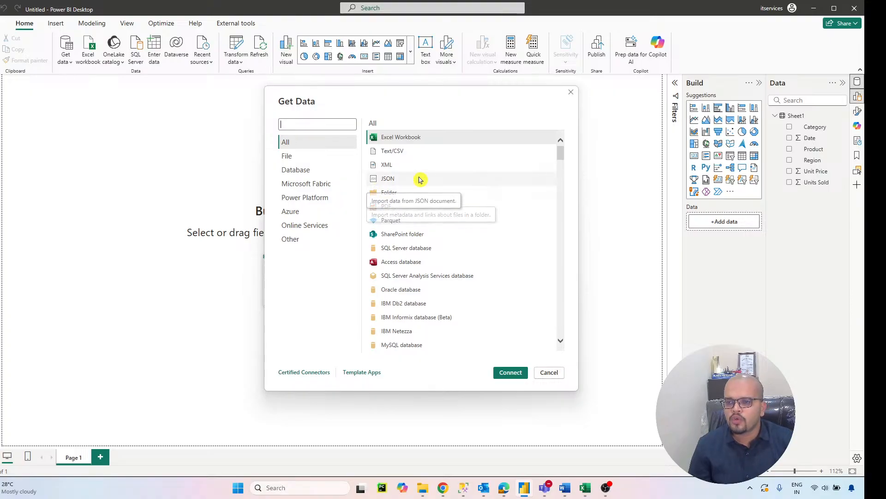
scroll(418, 154, down, 15)
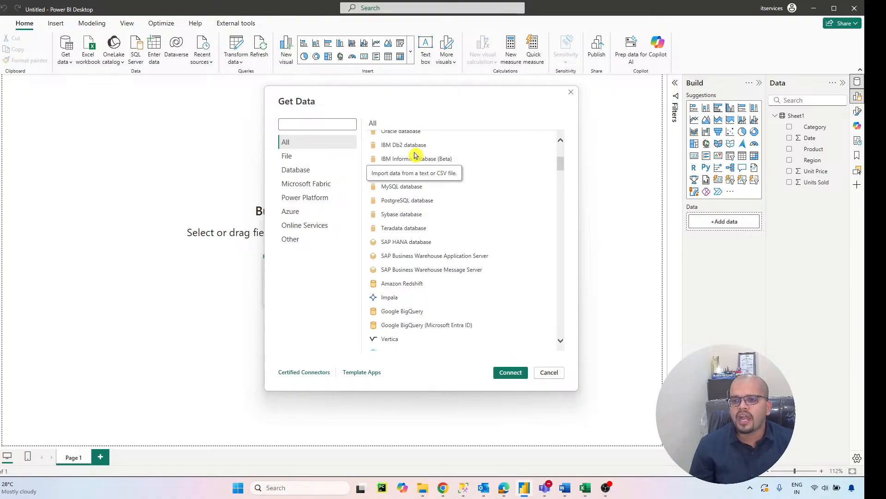
scroll(414, 154, down, 15)
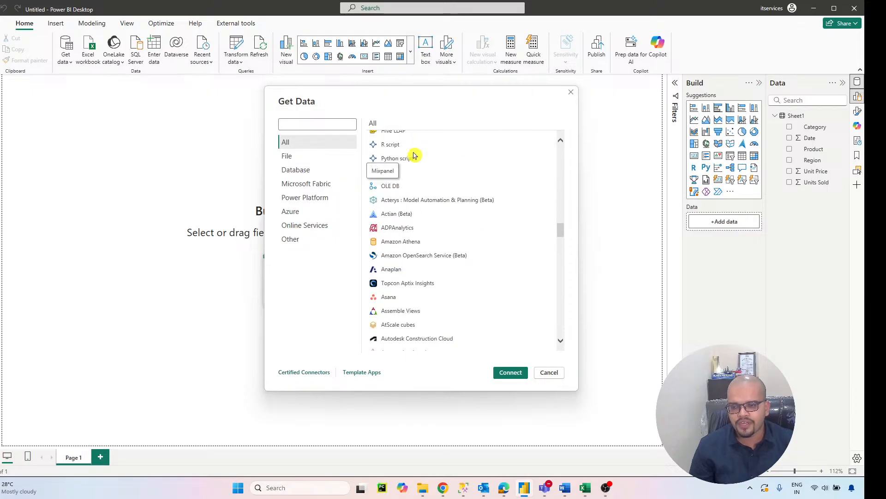
scroll(411, 154, down, 15)
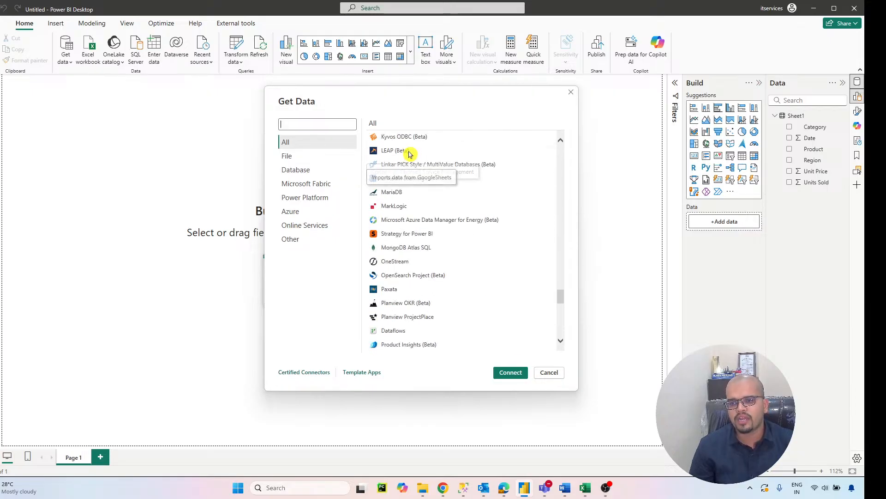
scroll(409, 154, up, 15)
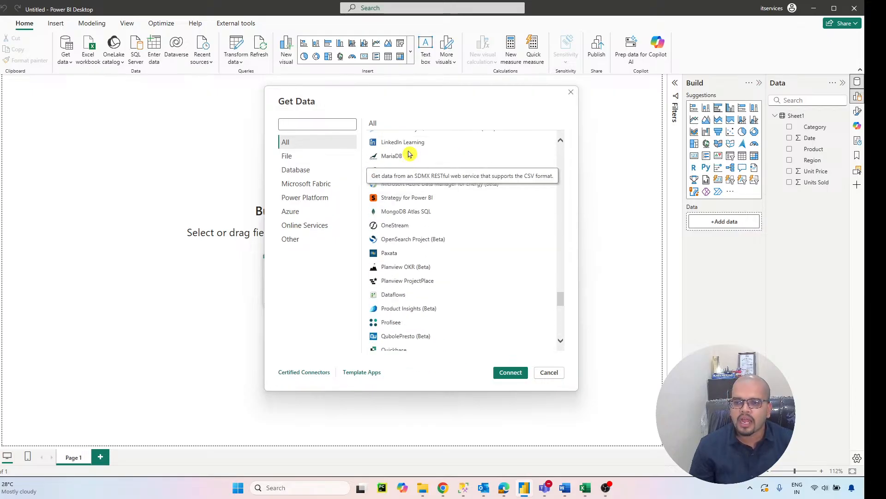
scroll(409, 153, up, 15)
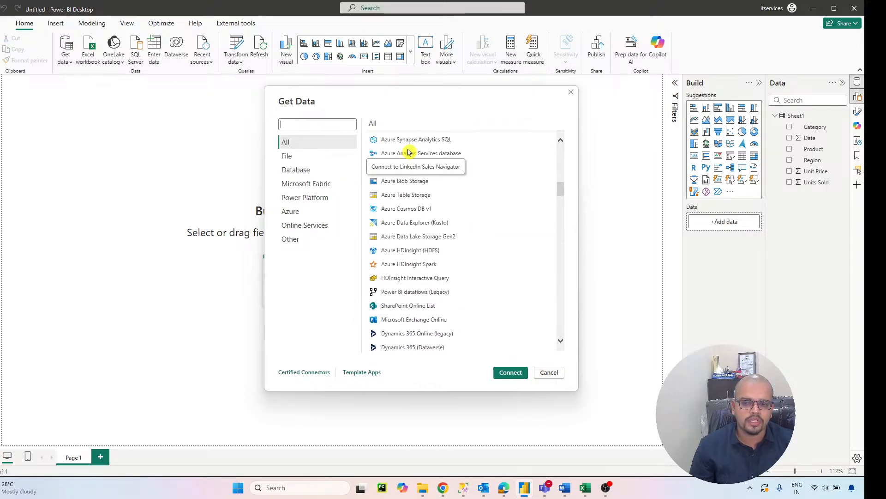
scroll(408, 153, up, 8)
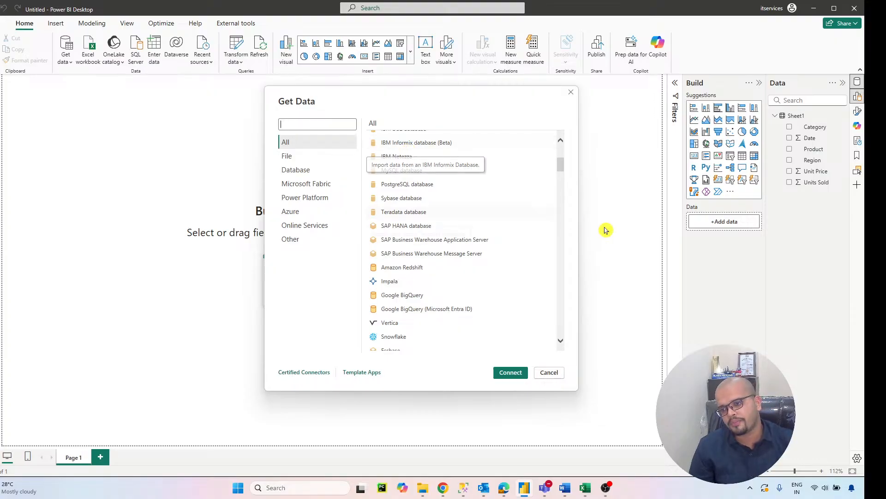
click(549, 372)
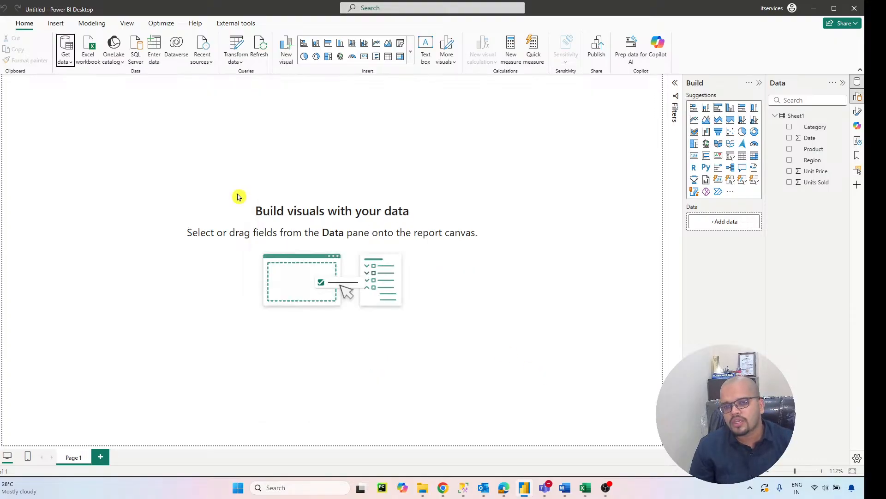
Step: Preview Sheet1 of the Universal_Retail_Superstore_Dataset (1).xlsx workbook for import and cancel without loading it
click(93, 53)
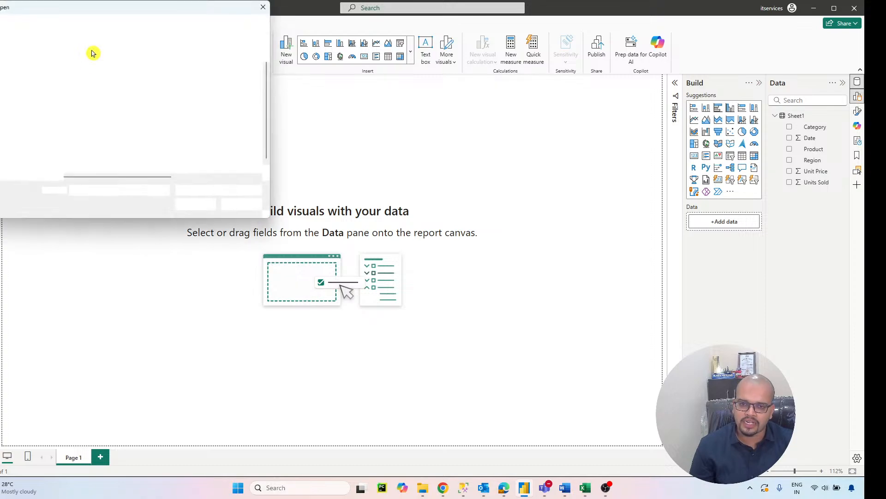
click(103, 167)
click(192, 204)
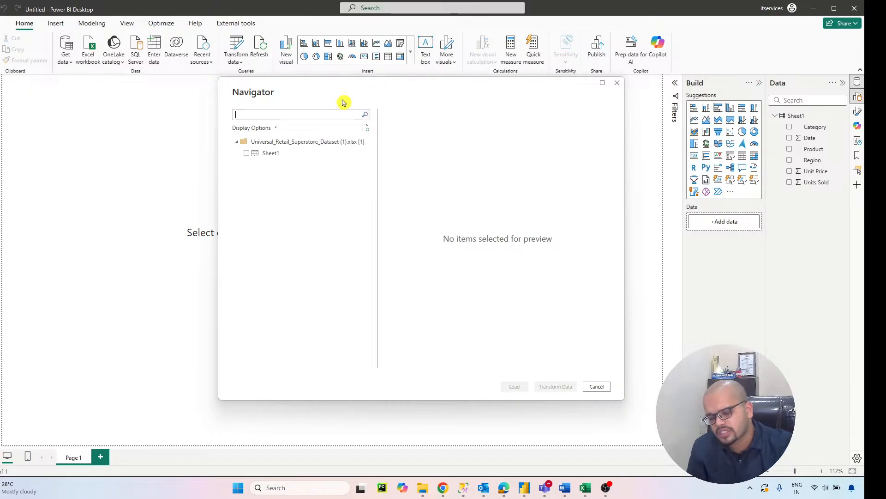
click(249, 154)
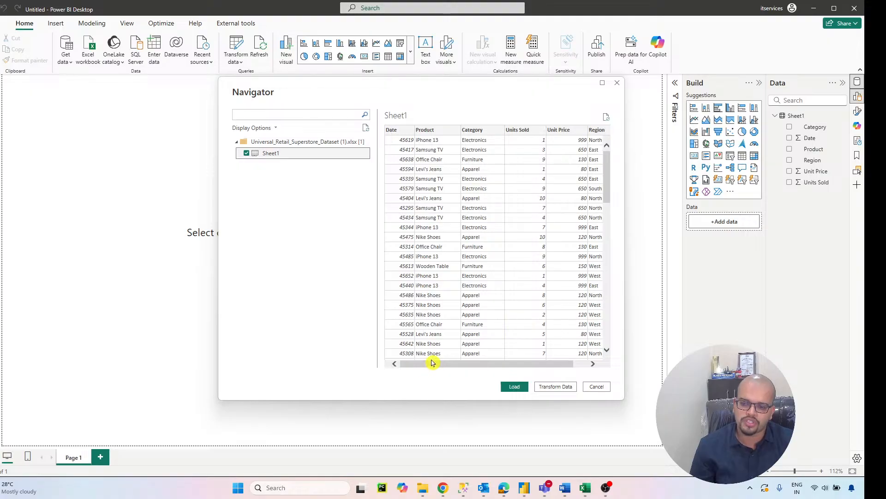
drag(524, 364, 431, 366)
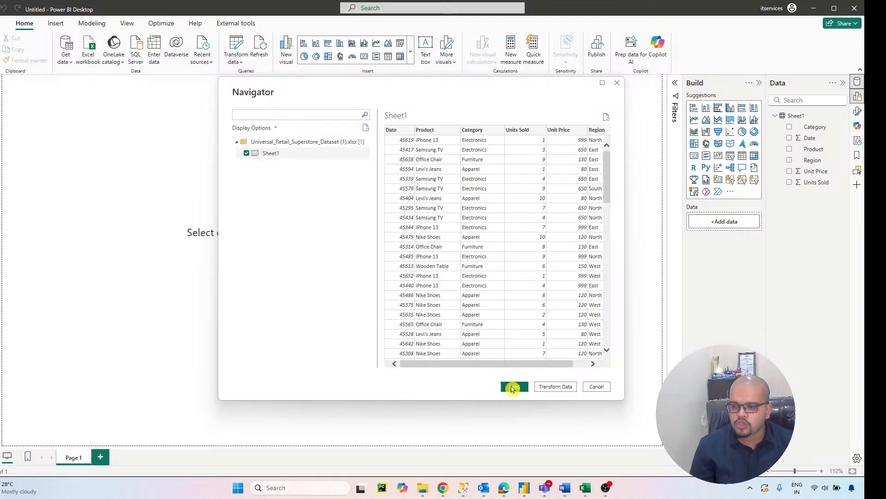
click(599, 387)
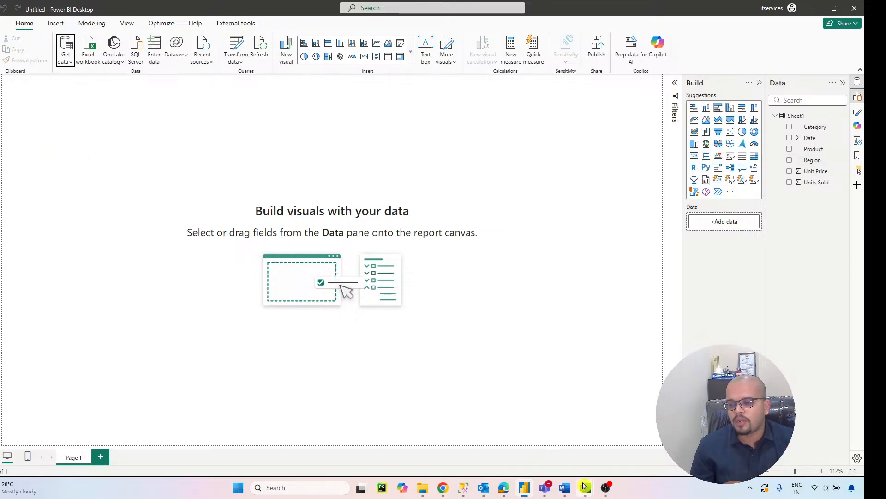
Step: Show the loaded Sheet1 table's data rows and switch to the source workbook in Excel
click(0, 98)
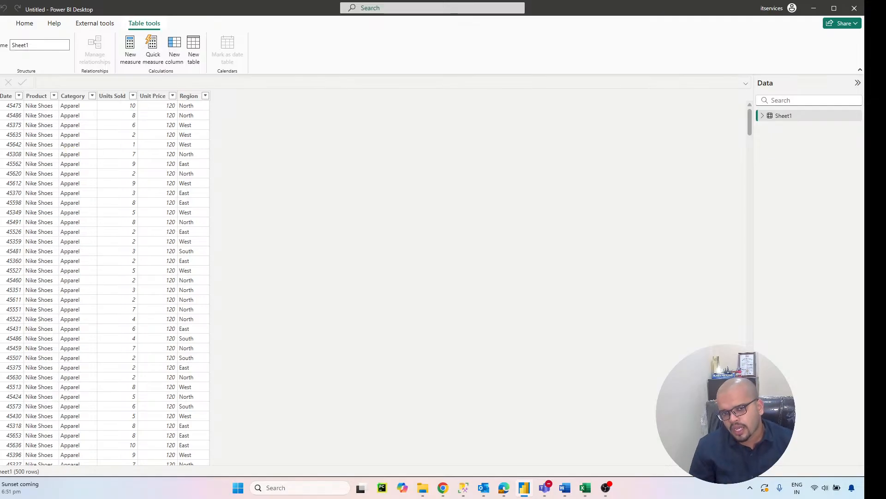
mouse_move(589, 494)
click(507, 439)
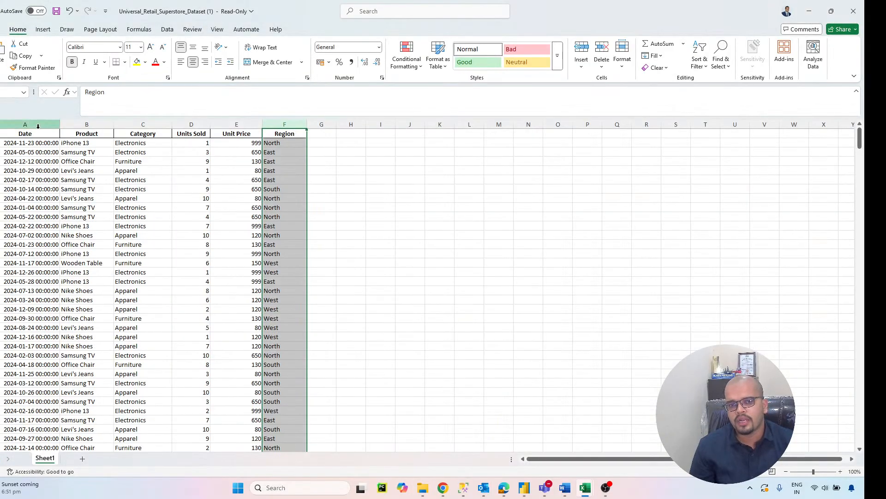
Step: Compare the Date column in the source workbook with the Date column of the loaded Sheet1 table in Power BI Desktop
click(38, 125)
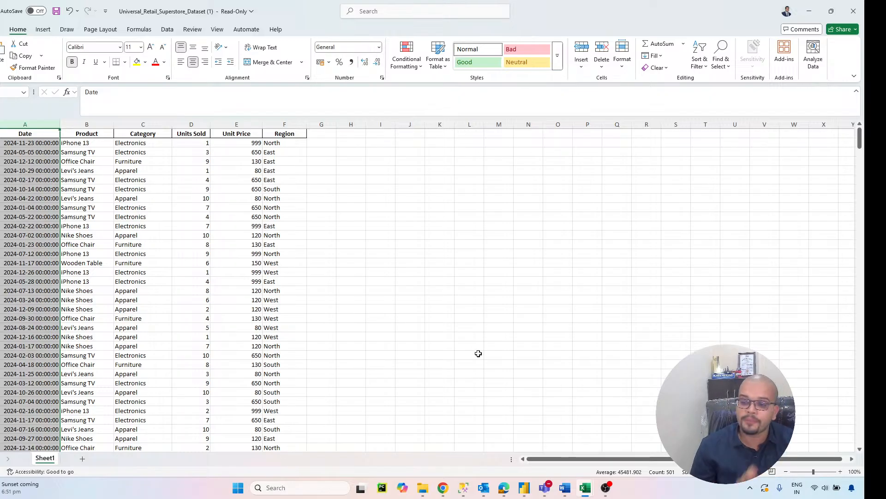
click(524, 487)
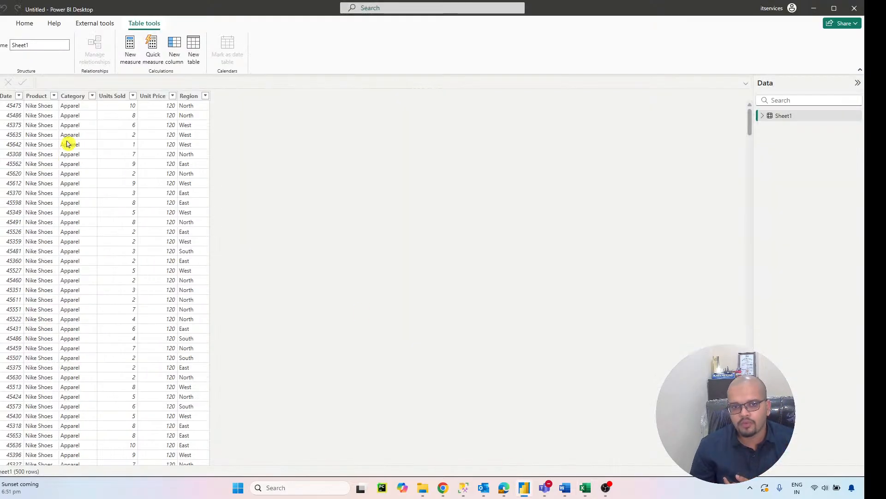
click(12, 98)
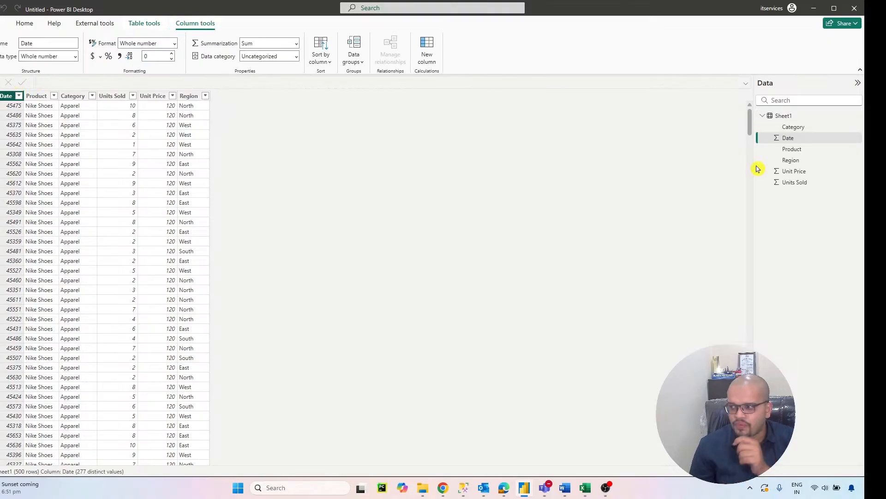
click(778, 138)
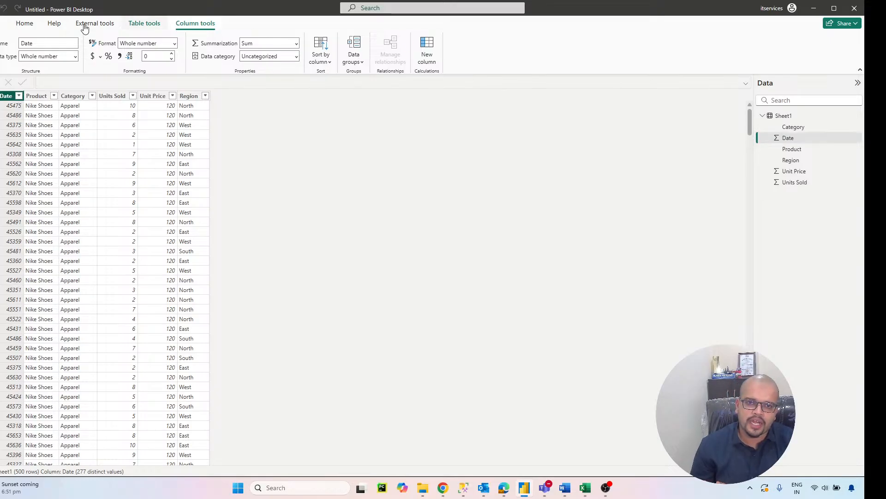
Step: Open the Sheet1 query in the Power Query Editor and show the data types available for the Date column
click(34, 29)
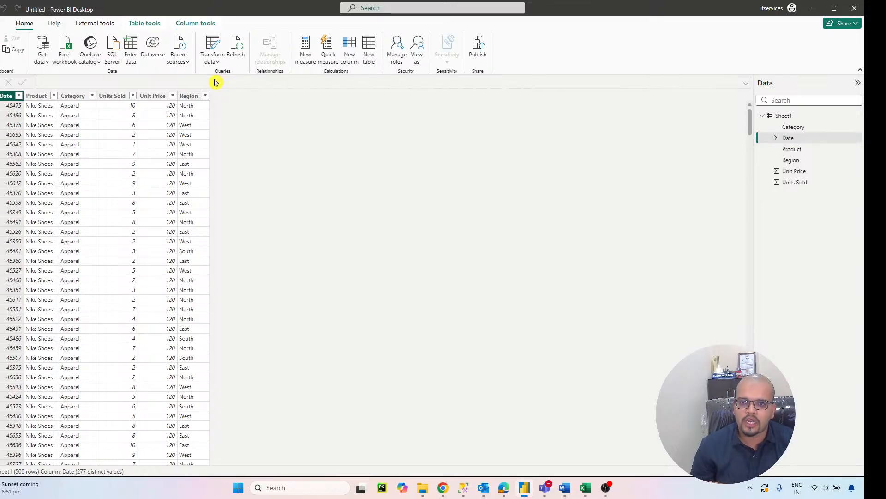
click(215, 61)
click(220, 78)
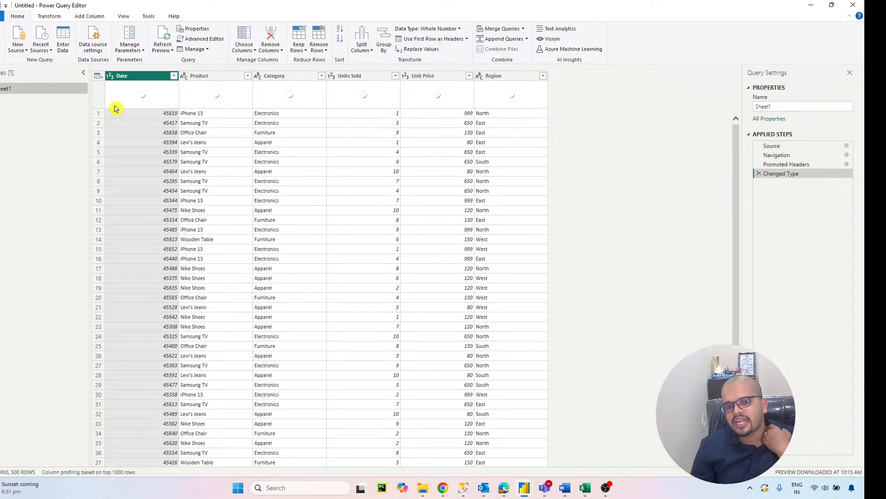
click(111, 76)
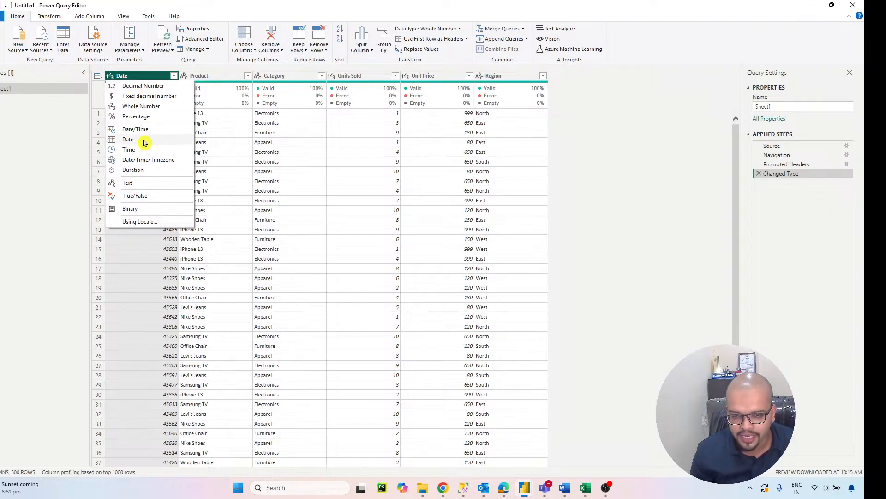
Step: Switch to the Excel workbook, review the entries in the Date column and return to the Power Query Editor
mouse_move(587, 485)
click(542, 452)
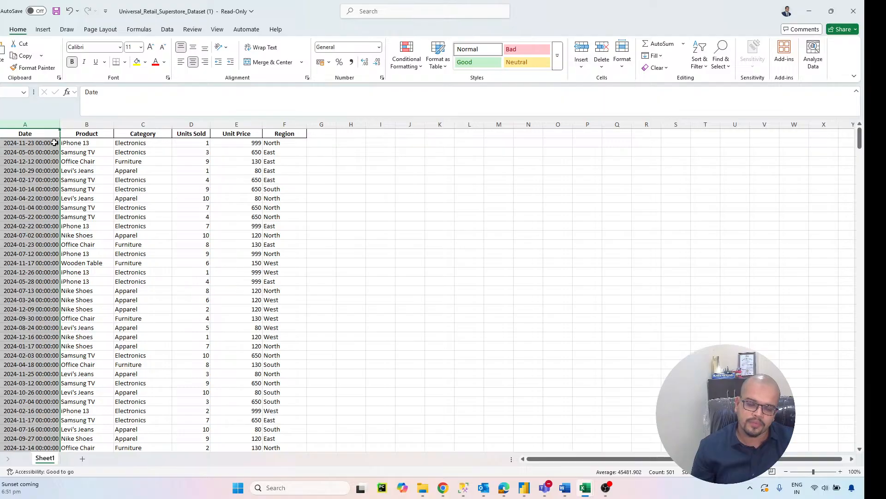
scroll(52, 165, down, 20)
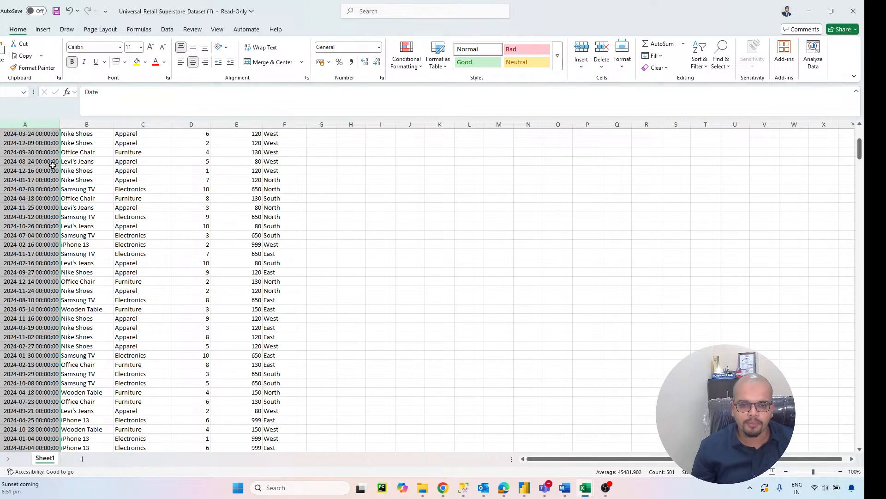
scroll(47, 167, down, 20)
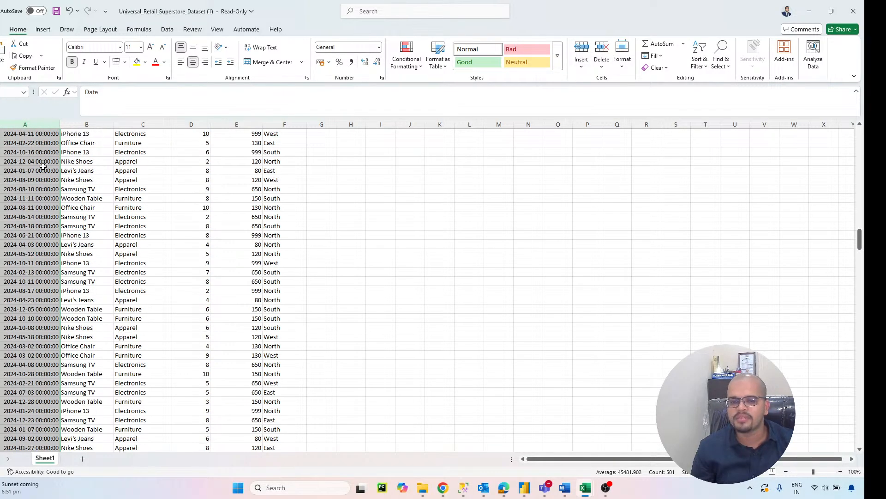
scroll(45, 173, up, 20)
scroll(45, 172, up, 20)
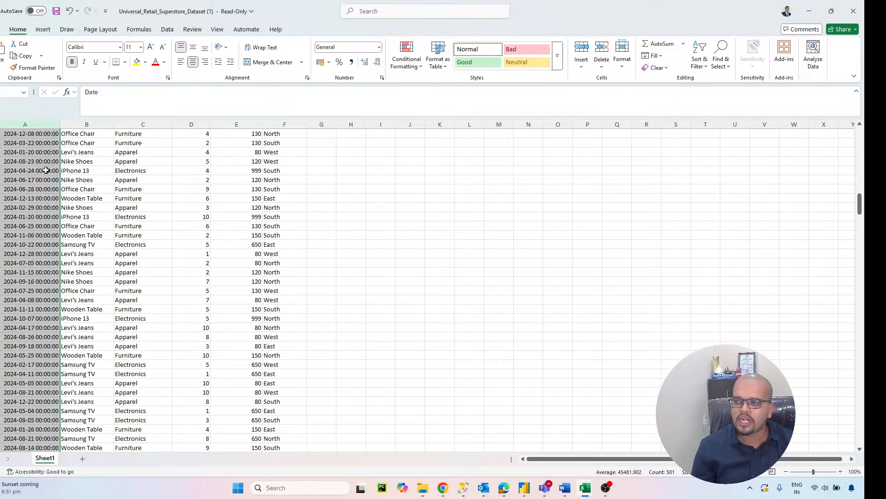
scroll(47, 158, up, 2)
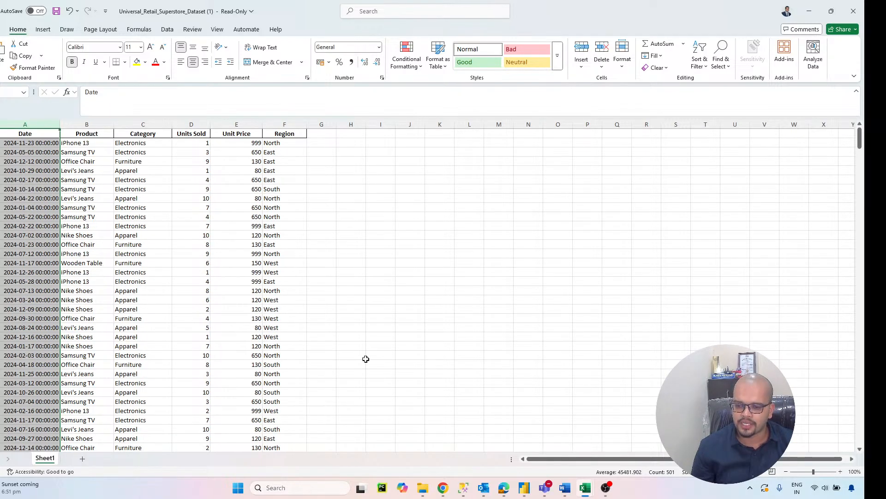
click(520, 488)
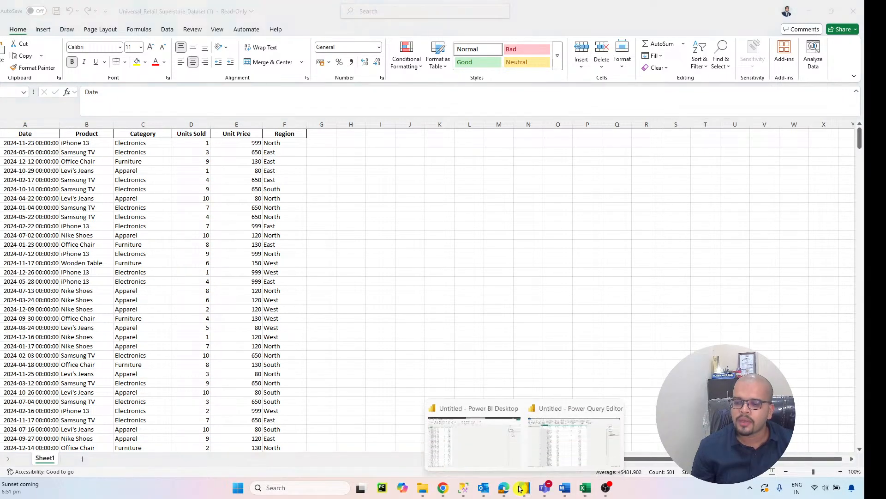
click(564, 459)
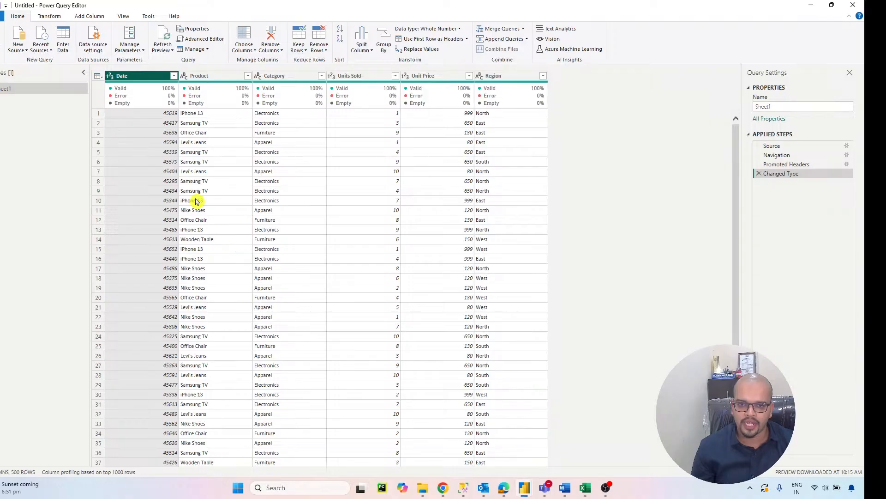
Step: Change the Date column's data type to Date, replacing the current conversion, and apply the query changes to the model
click(110, 76)
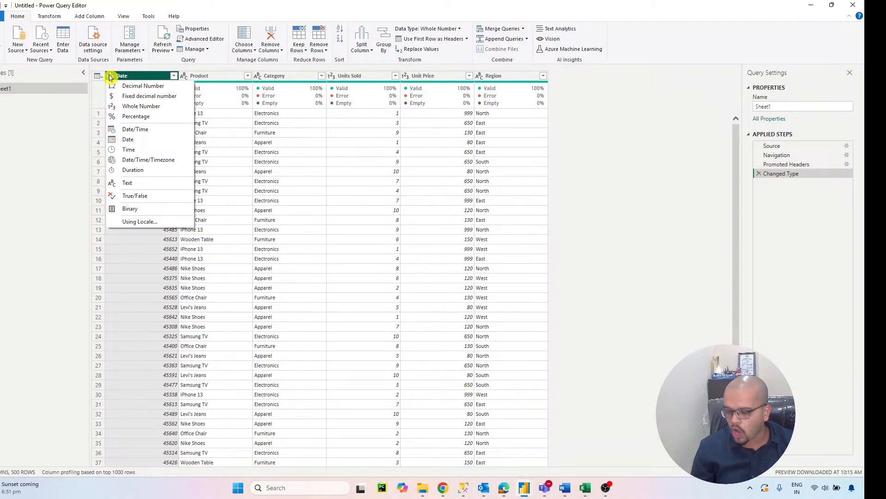
click(124, 141)
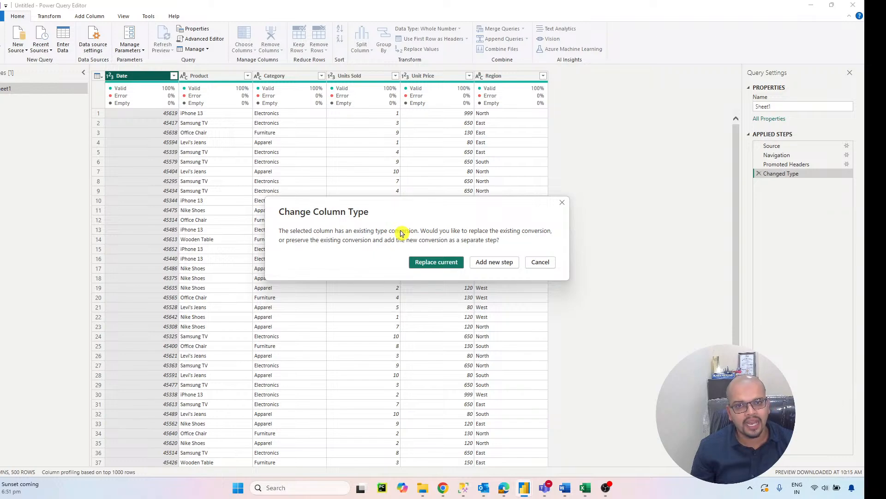
click(427, 263)
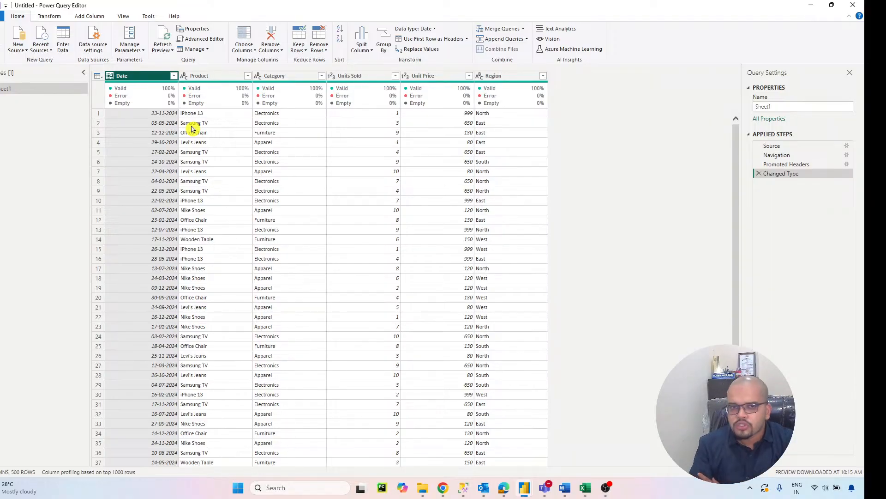
click(1, 35)
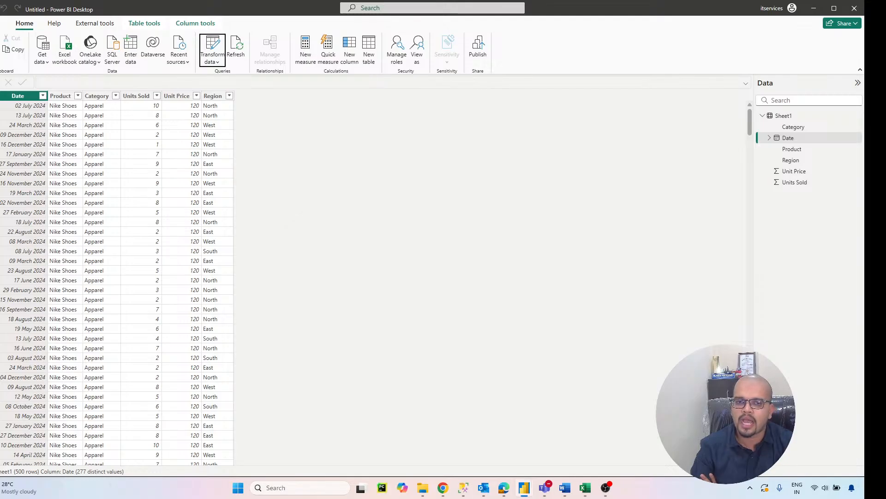
Step: View the report page with its visuals and fields, and return to the Sheet1 data rows
click(1, 84)
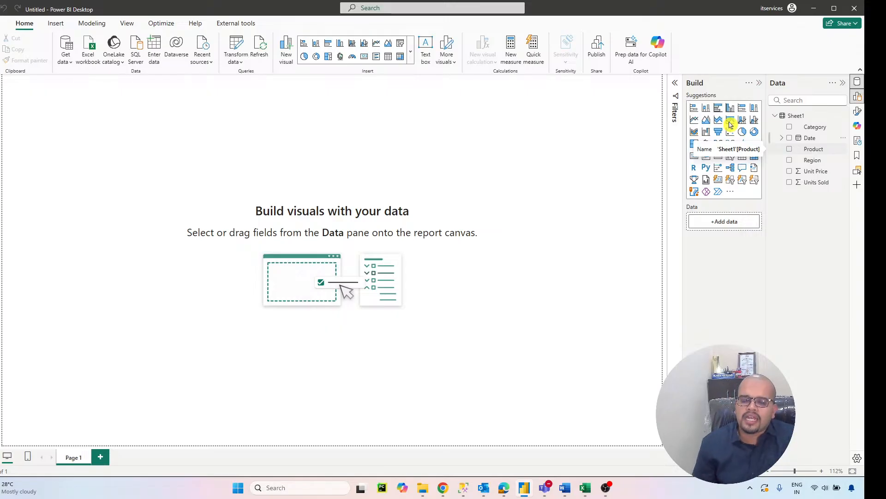
click(0, 99)
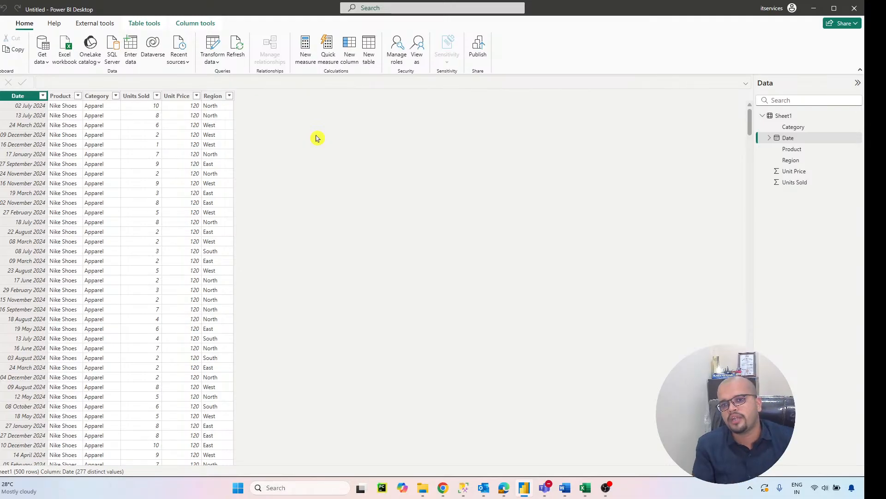
Step: Add a calculated column to the Sheet1 table and name it SALES
click(354, 41)
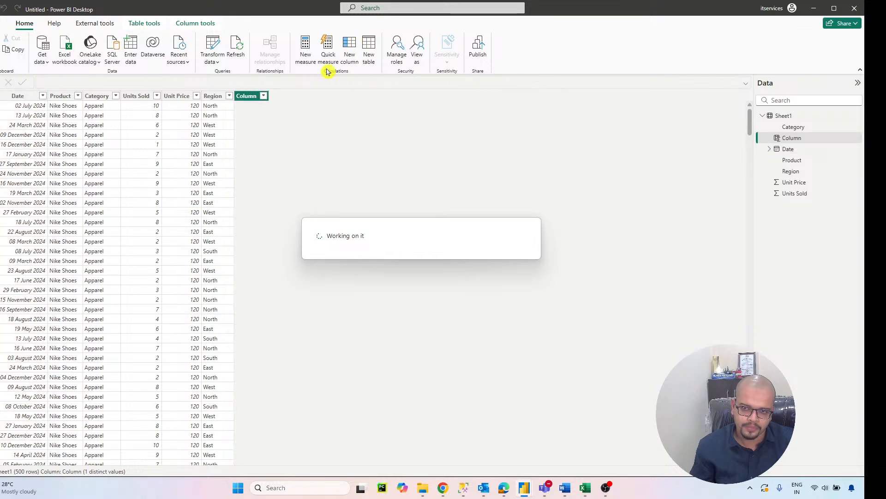
click(113, 81)
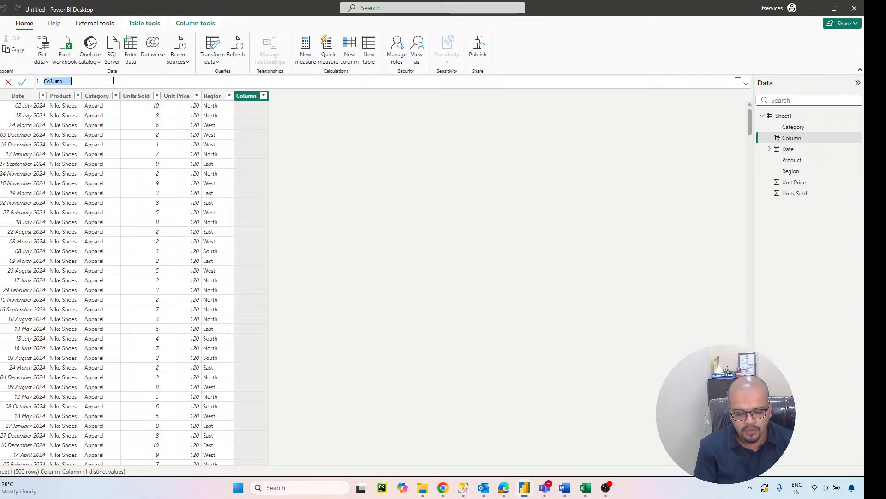
text(sALES)
key(BackSpace)
key(BackSpace)
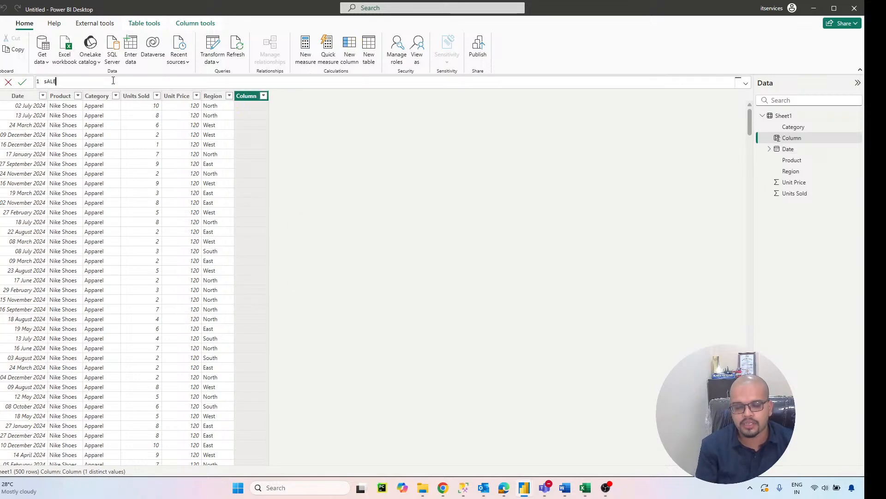
key(BackSpace)
key(BackSpace)
key(BackSpace)
key(BackSpace)
text(SALES )
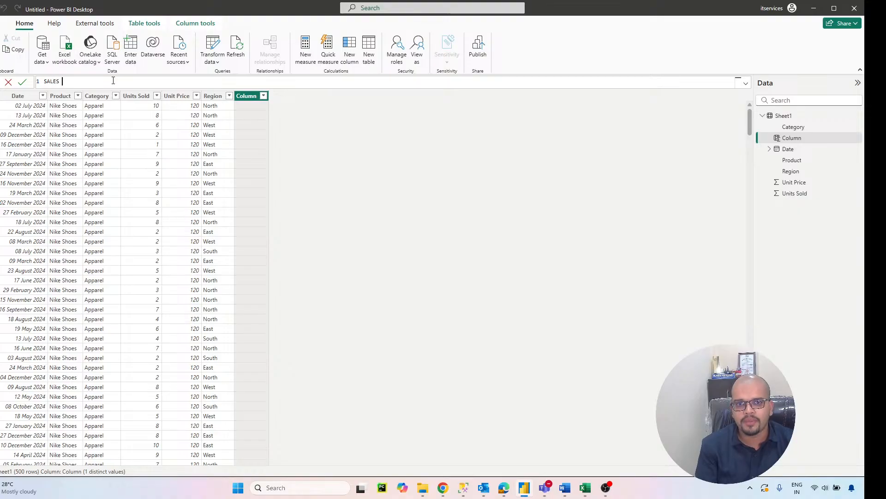
text(= SU)
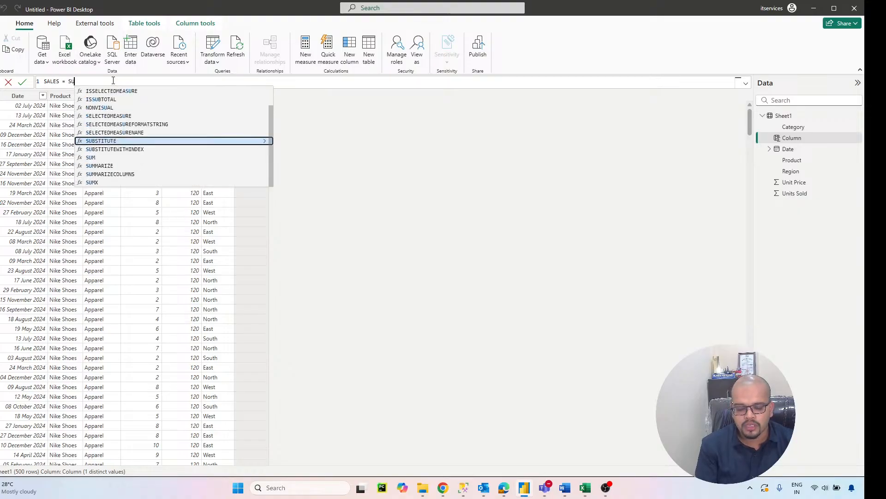
Step: Define the SALES column as Sheet1[Units Sold]*Sheet1[Unit Price] and commit the formula
key(BackSpace)
key(BackSpace)
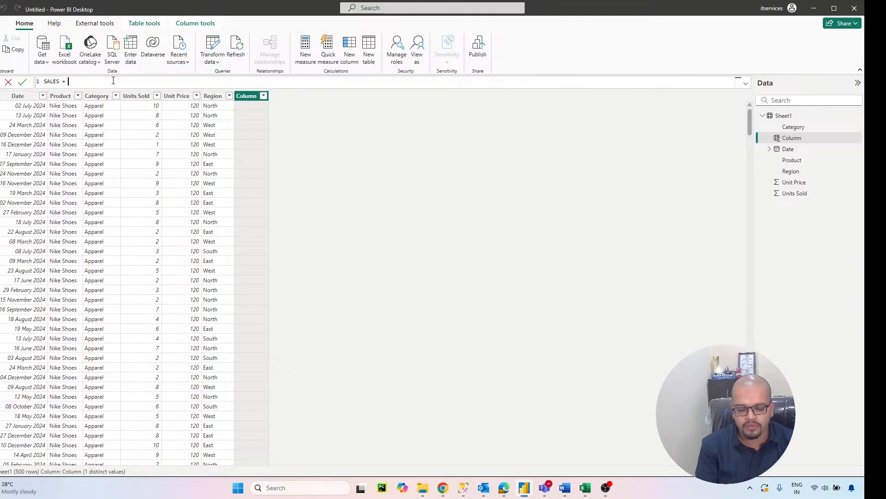
text(uni)
click(119, 99)
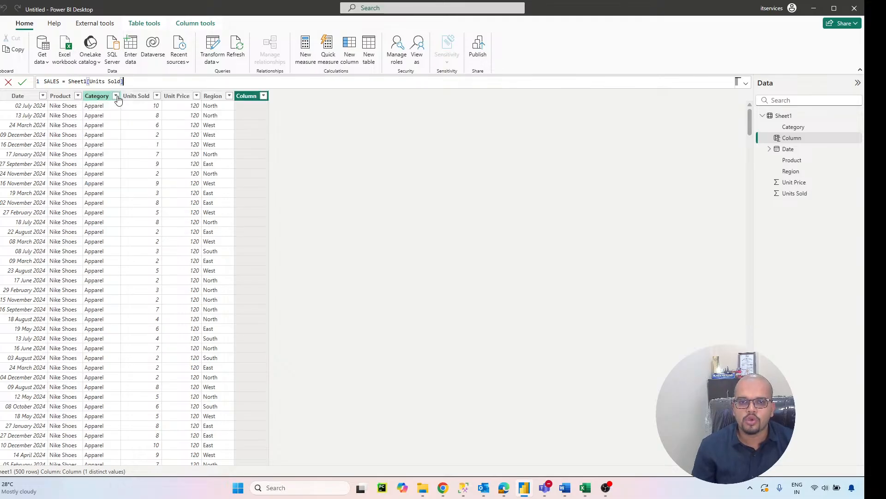
text(*)
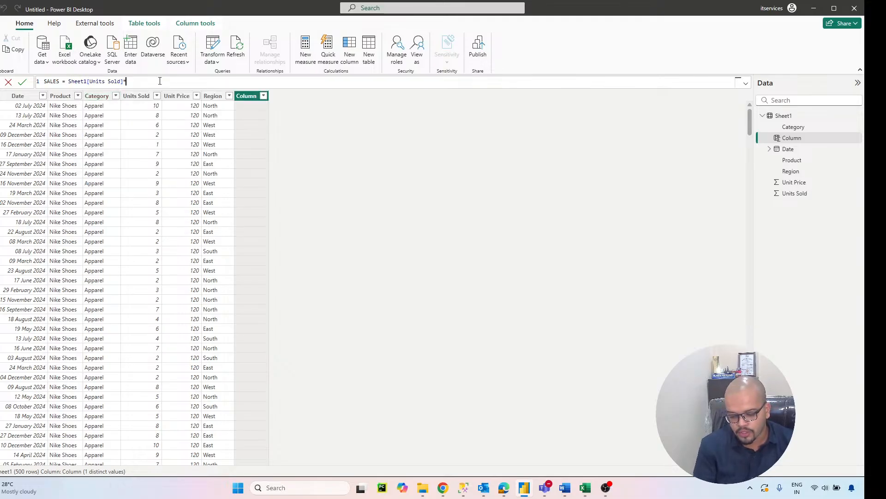
text(unit)
click(180, 92)
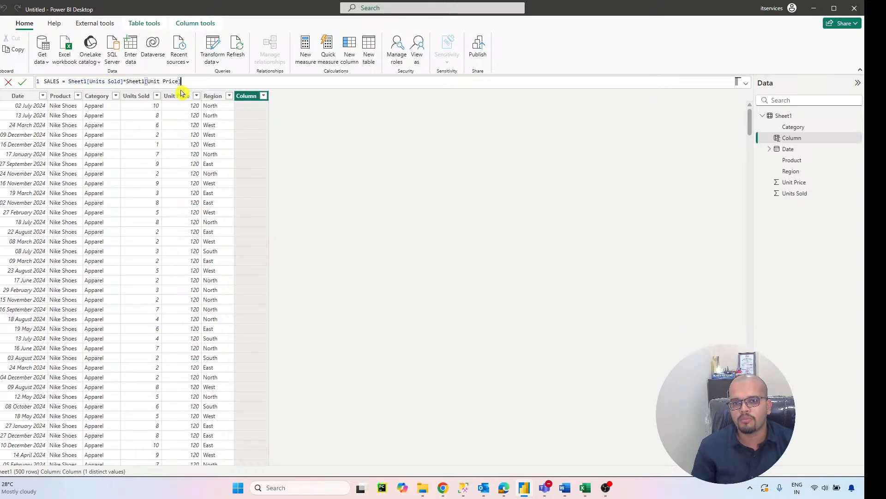
key(Return)
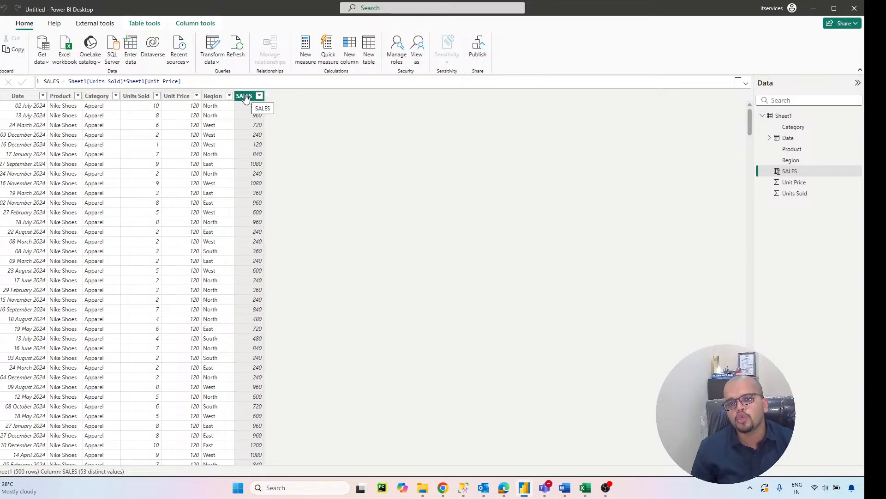
Step: Create a measure named TS defined as SUM(Sheet1[SALES]) and commit it
click(304, 61)
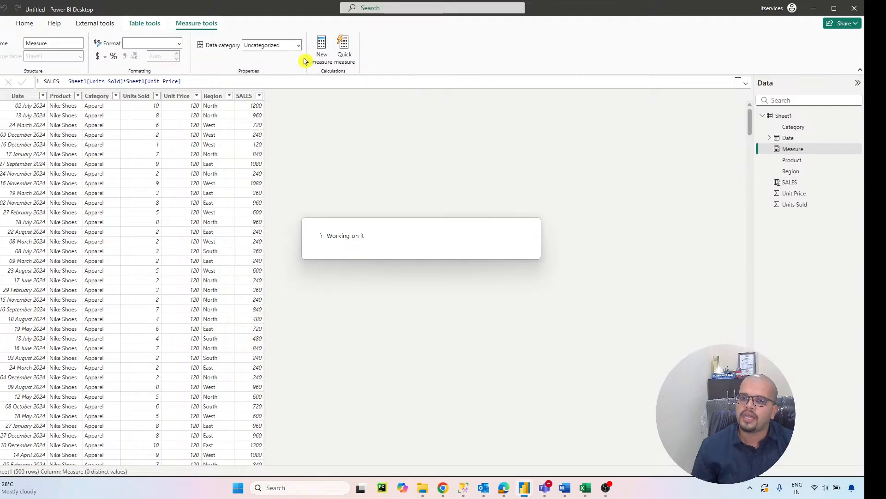
text(TS )
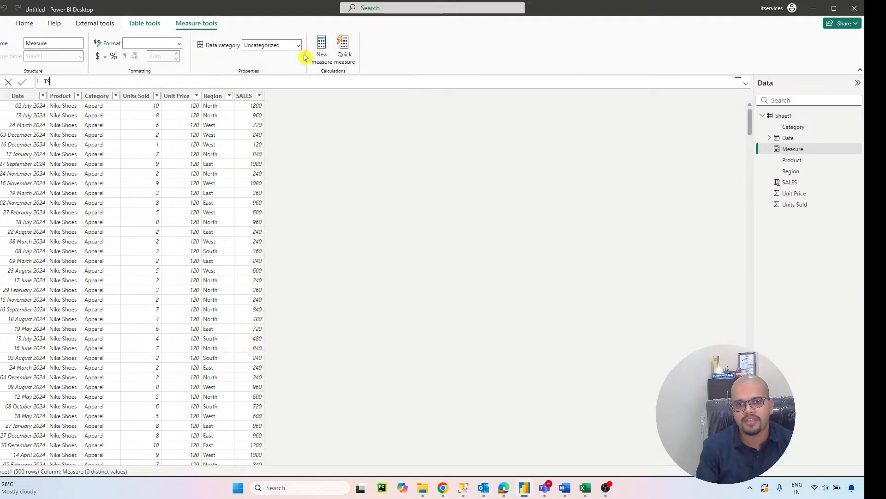
text(= )
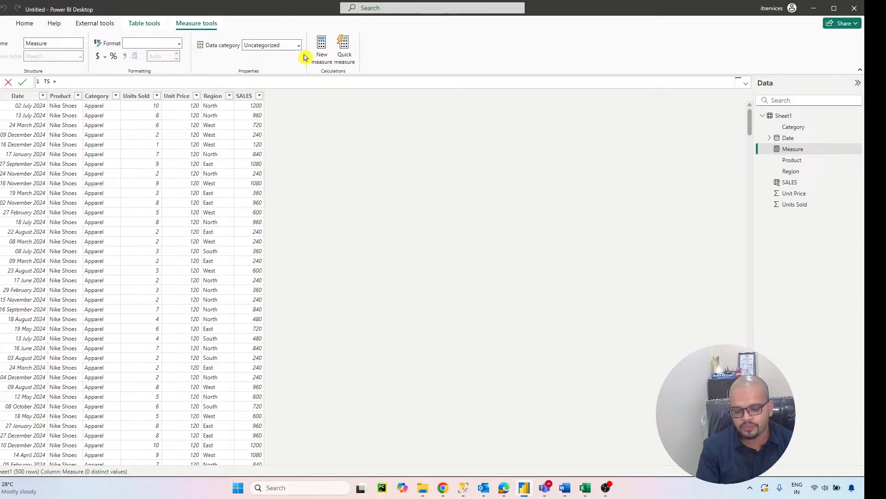
text(SUM)
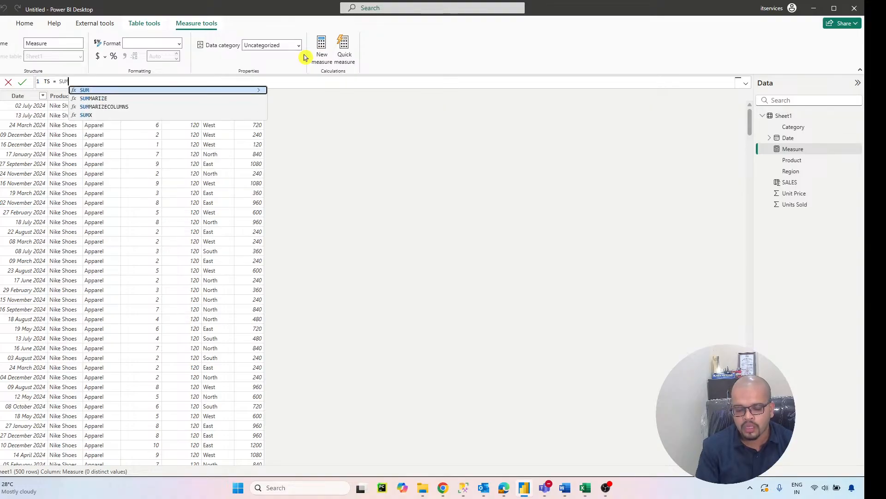
click(140, 91)
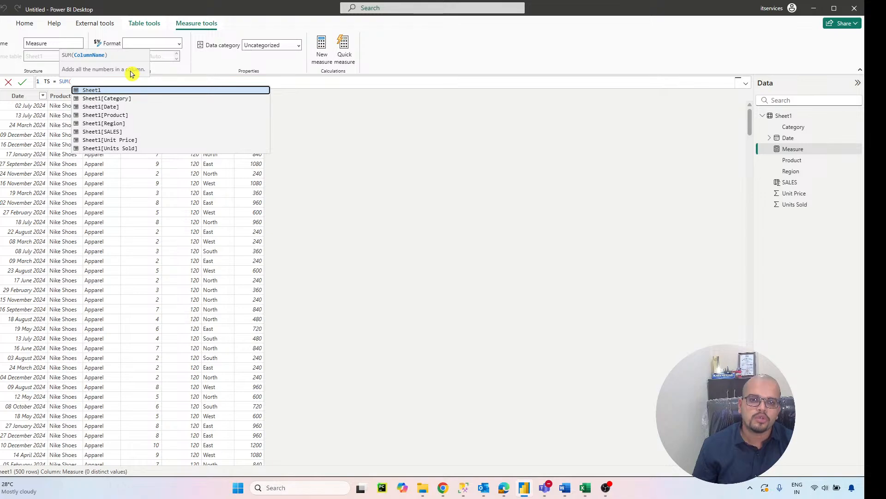
text(sal)
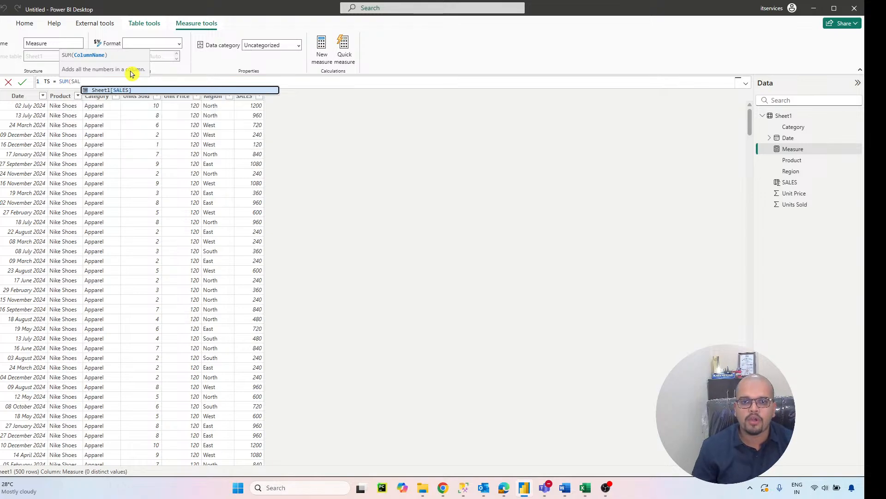
click(137, 87)
text())
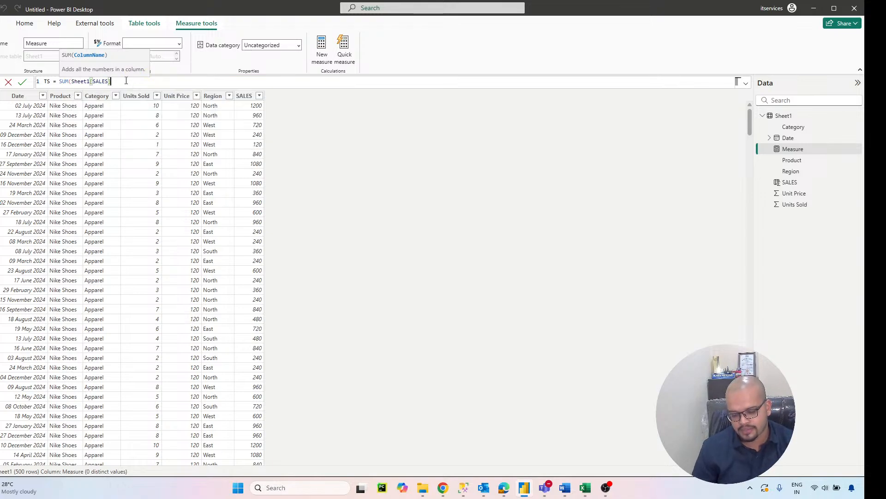
key(Return)
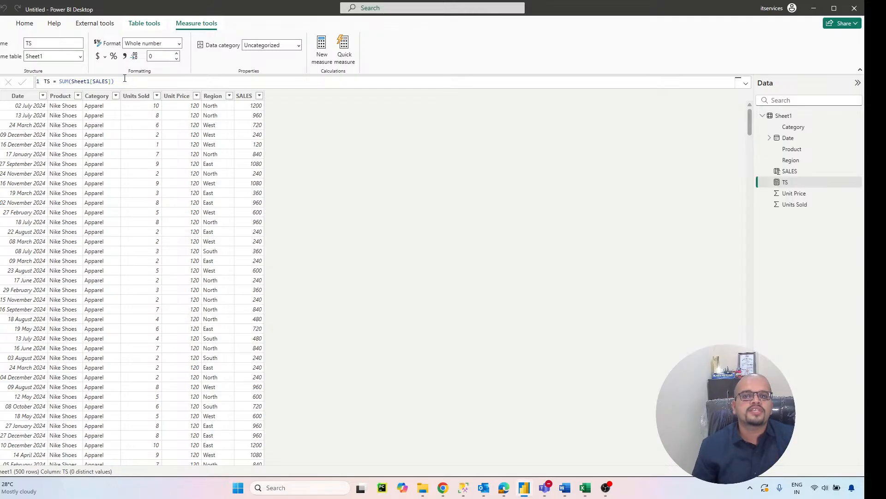
Step: Add a card visual showing the TS measure to the report page and move it lower on the canvas
click(0, 83)
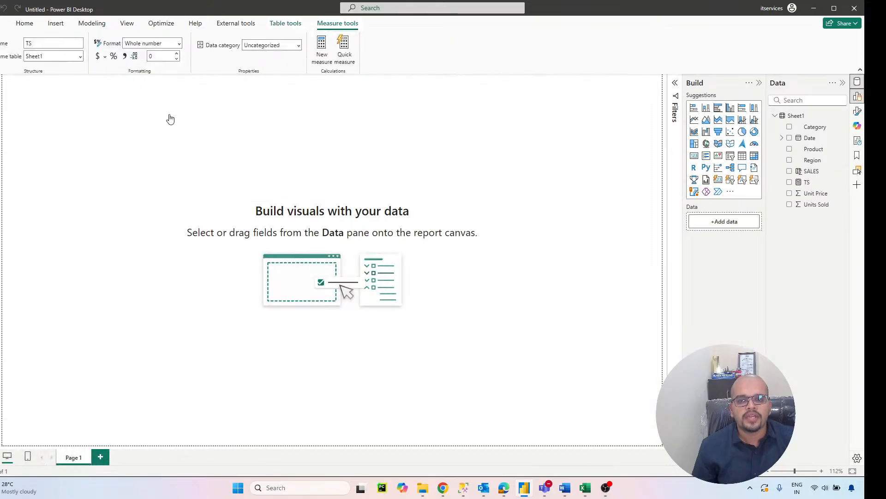
click(693, 155)
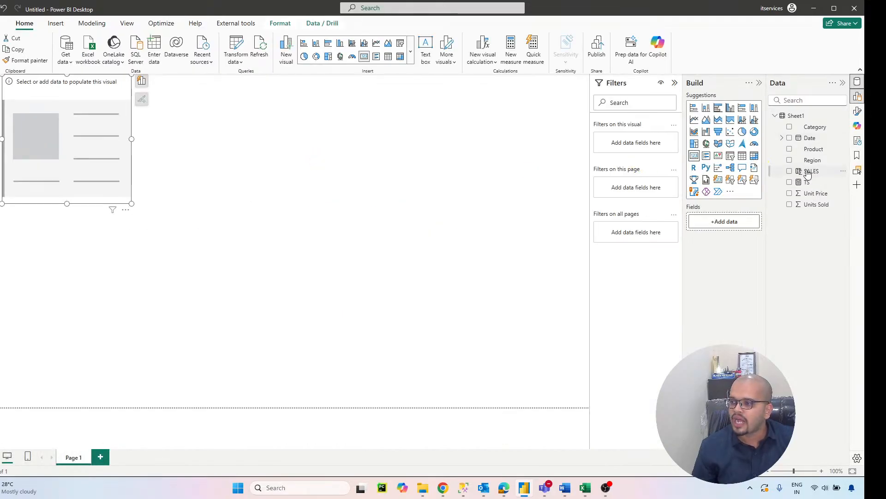
drag(806, 193, 724, 225)
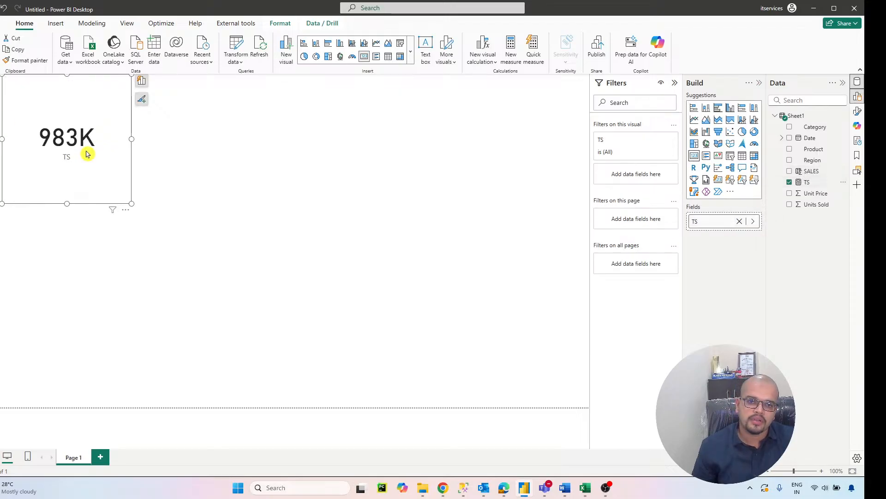
drag(85, 176, 82, 250)
Step: Return to the Sheet1 data rows and start a measure named TOTAL SALES using SUMX over the Sheet1 table
click(16, 117)
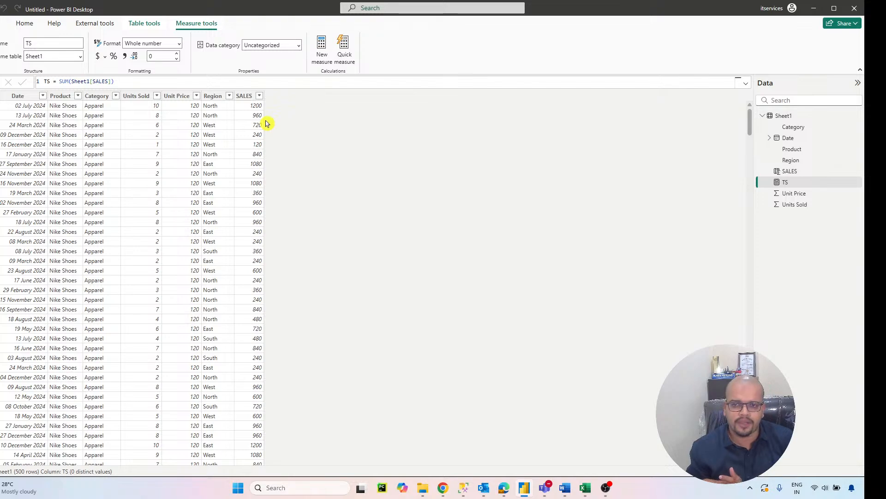
click(322, 53)
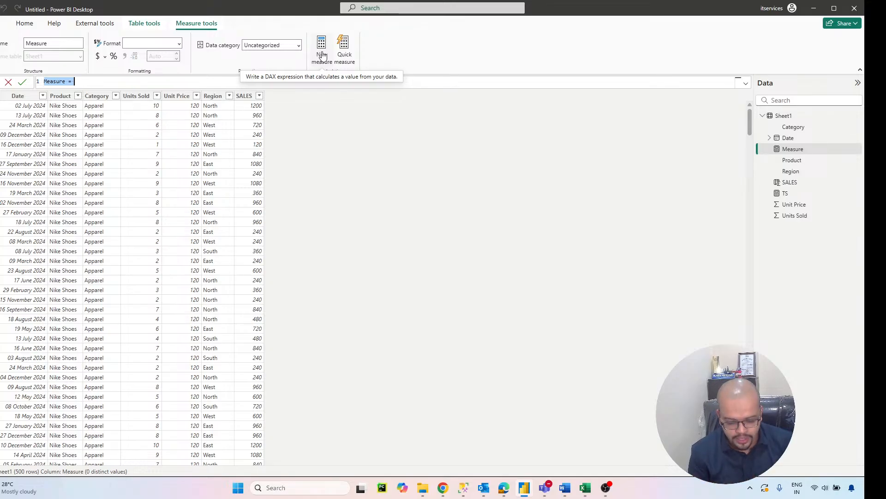
text(TOTAL SAL)
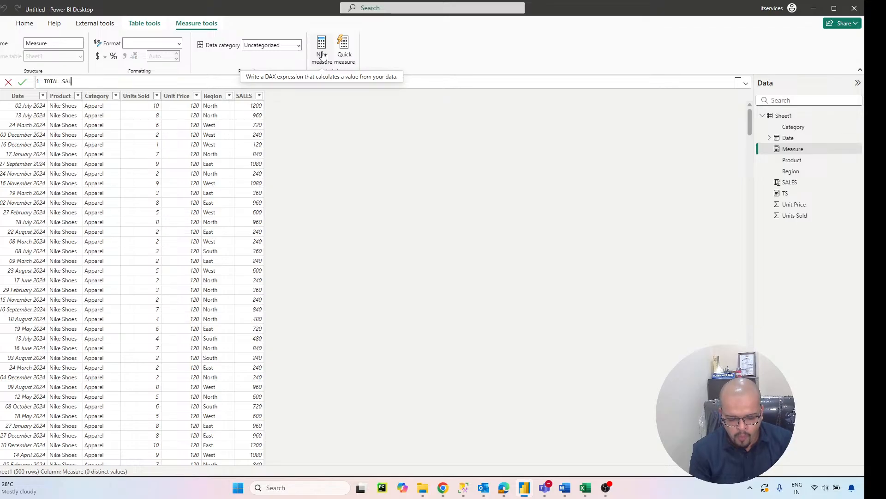
text(ES = SUM)
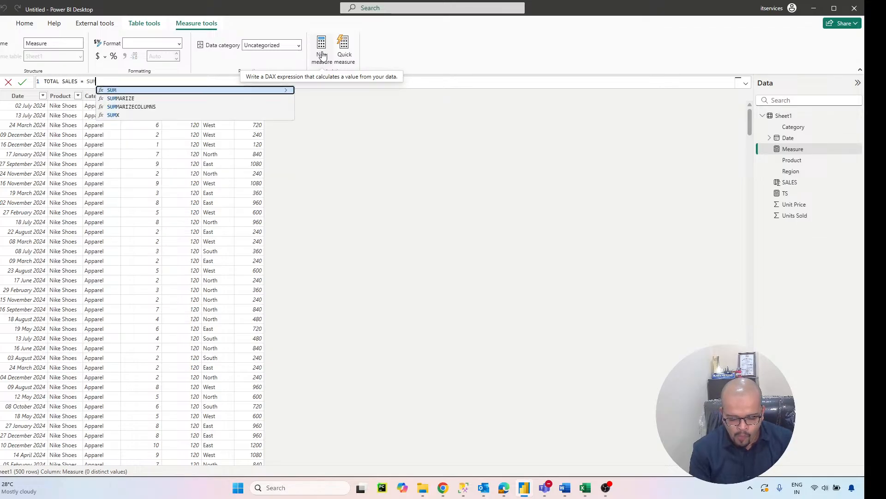
text(X()
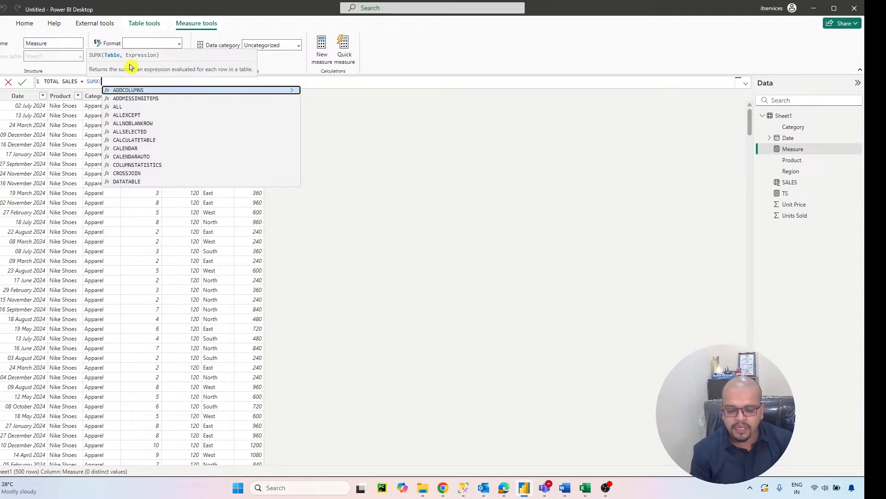
text(SH)
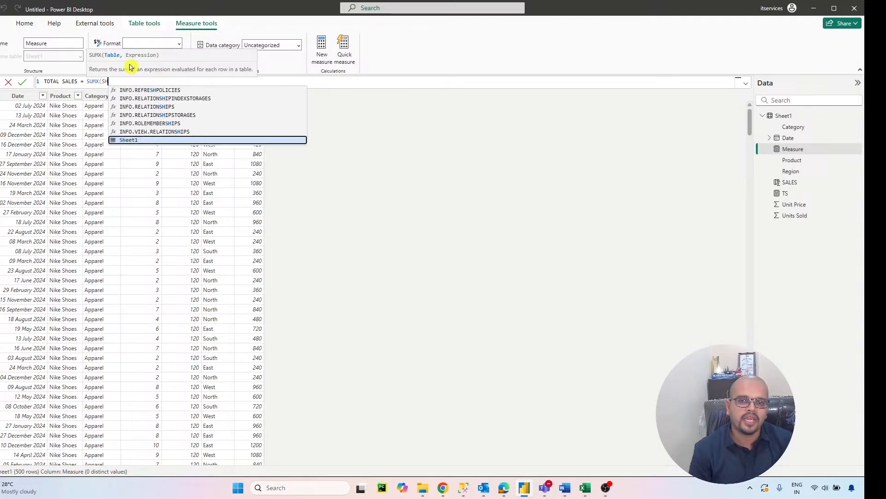
click(141, 139)
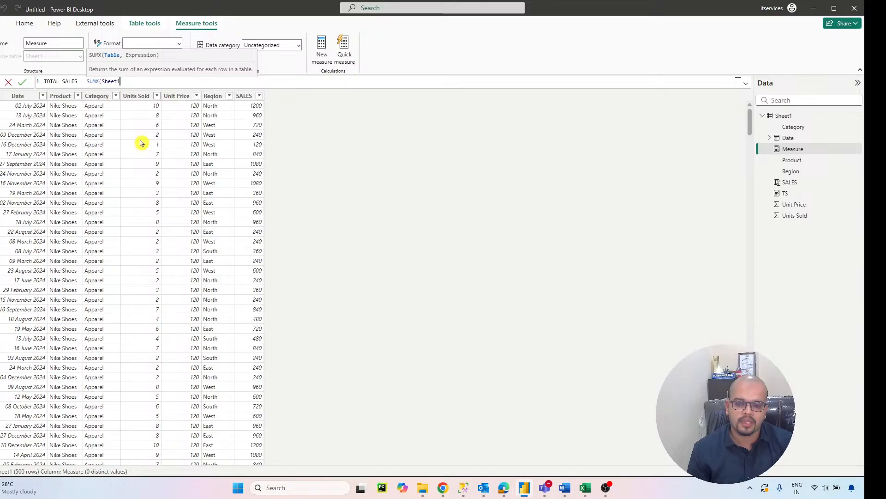
Step: Complete the SUMX expression with Sheet1[Units Sold]*Sheet1[Unit Price] and commit the measure
text(,)
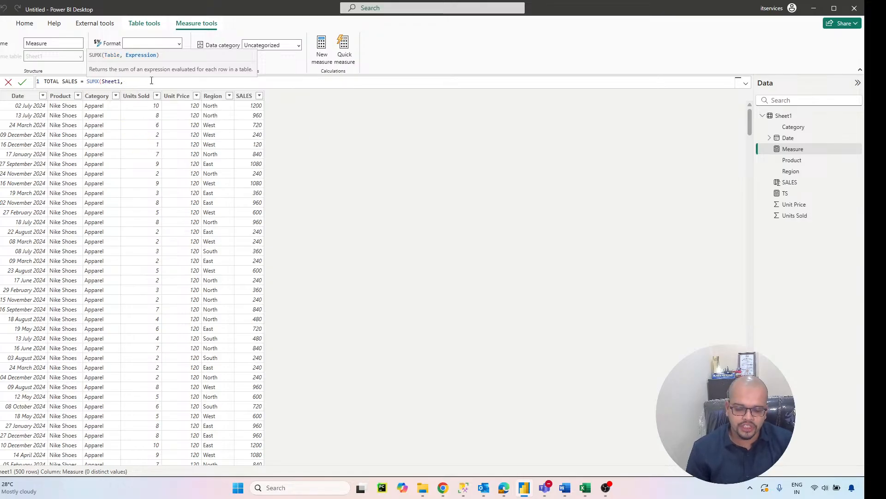
text(UNI)
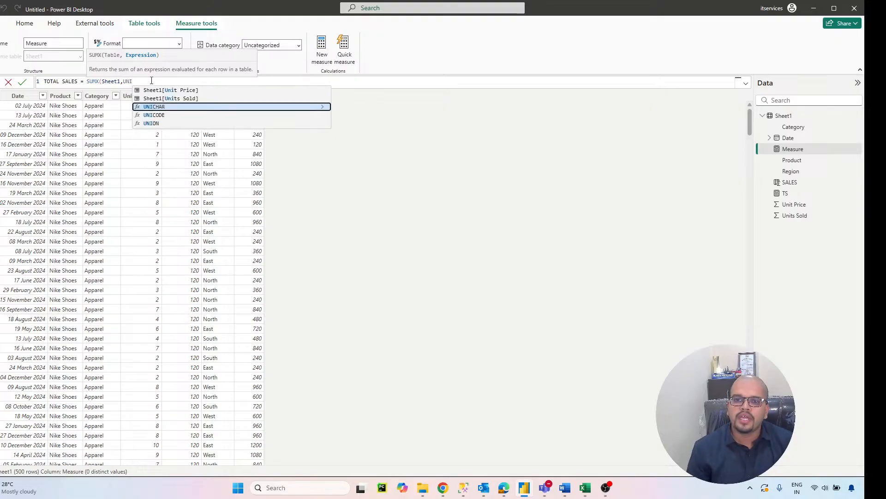
click(195, 99)
text(*PR)
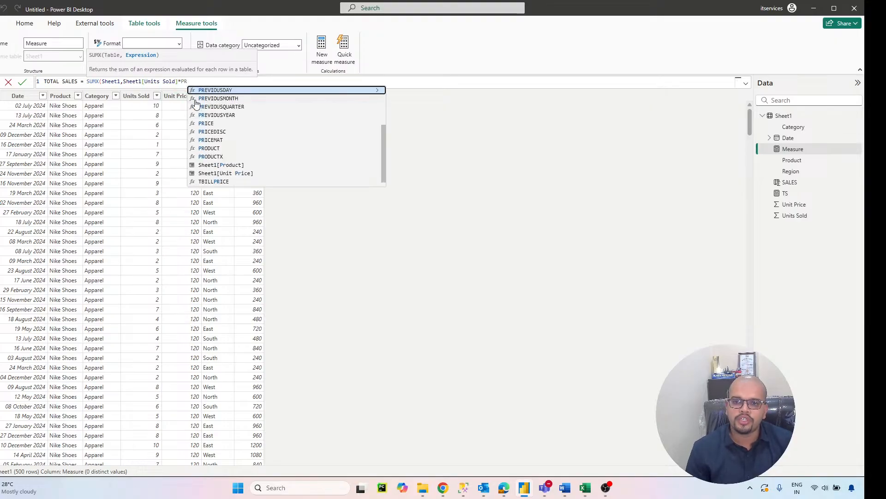
click(231, 173)
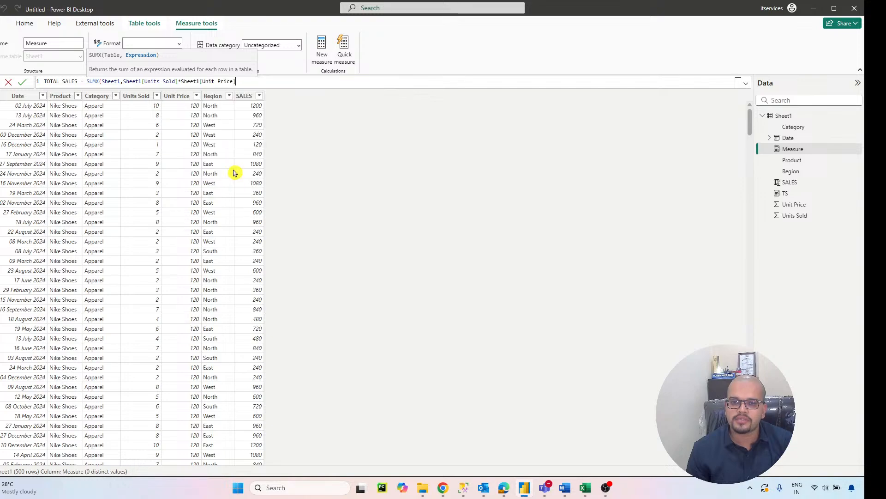
text())
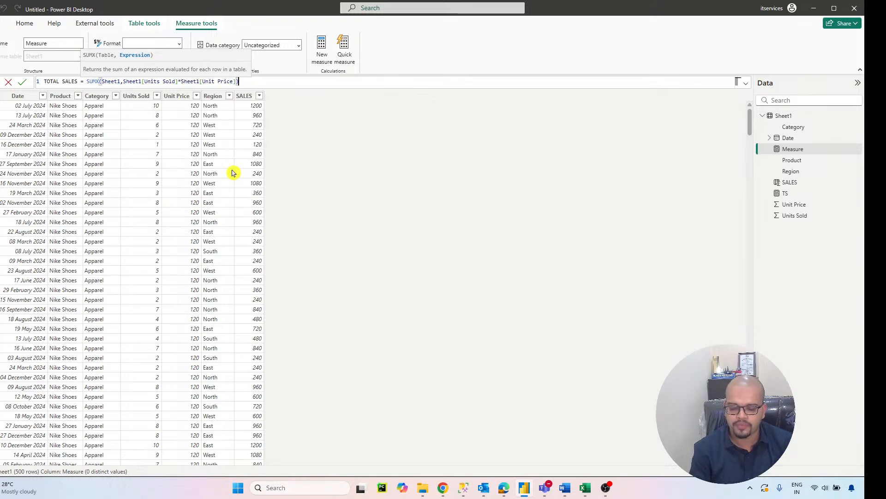
key(Return)
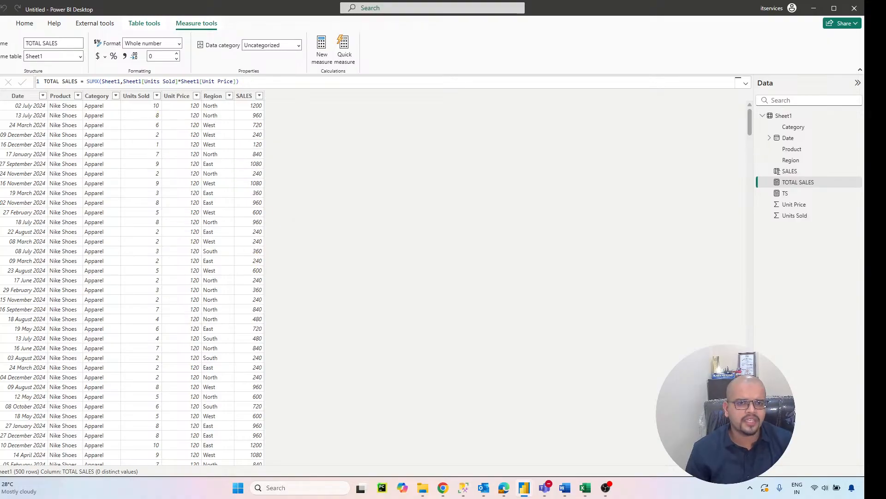
Step: Add a card visual showing the TOTAL SALES measure to the report page and place it beside the TS card
click(0, 82)
click(333, 240)
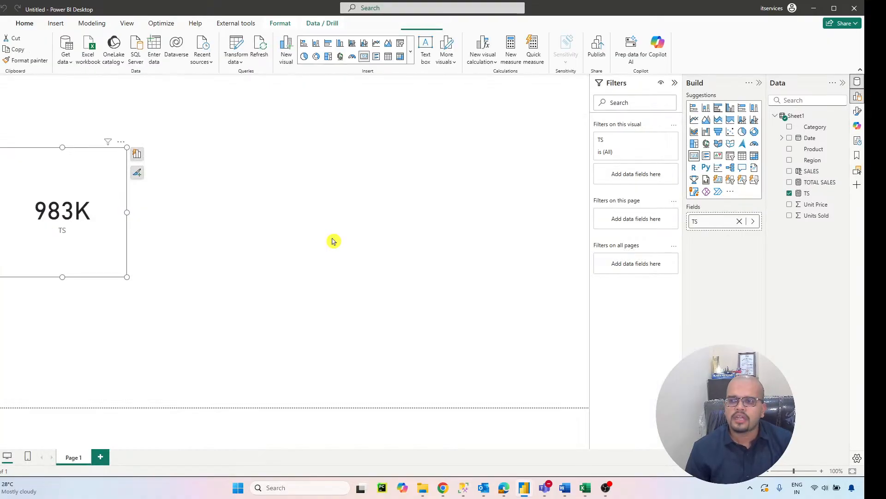
click(695, 157)
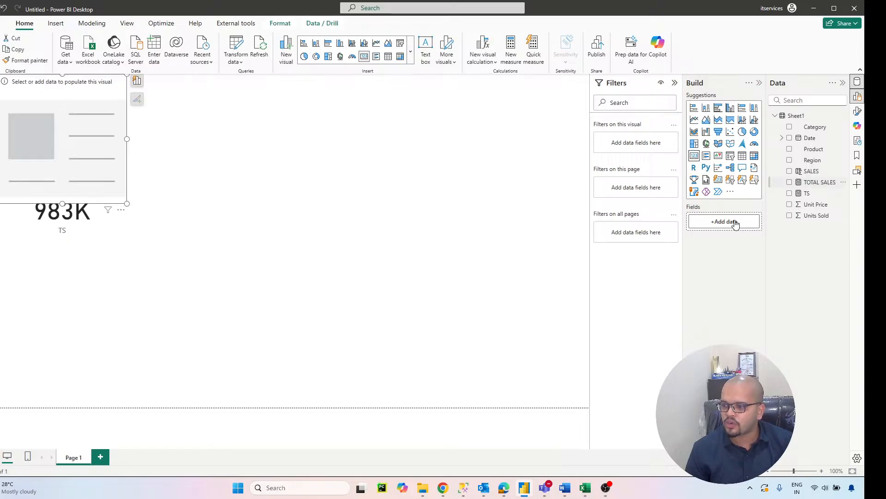
drag(820, 182, 735, 225)
drag(102, 112, 258, 191)
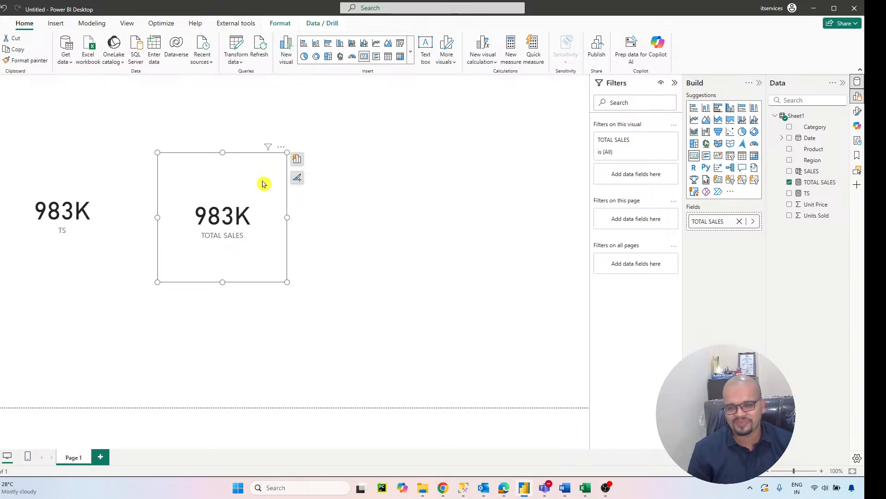
click(515, 192)
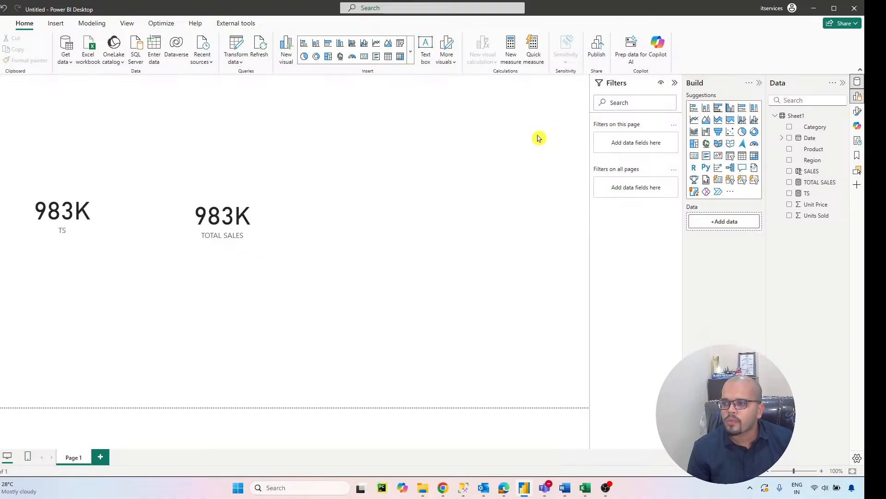
Step: Create a measure TOTAL UNITS = SUM(Sheet1[Units Sold]) and commit it
click(511, 59)
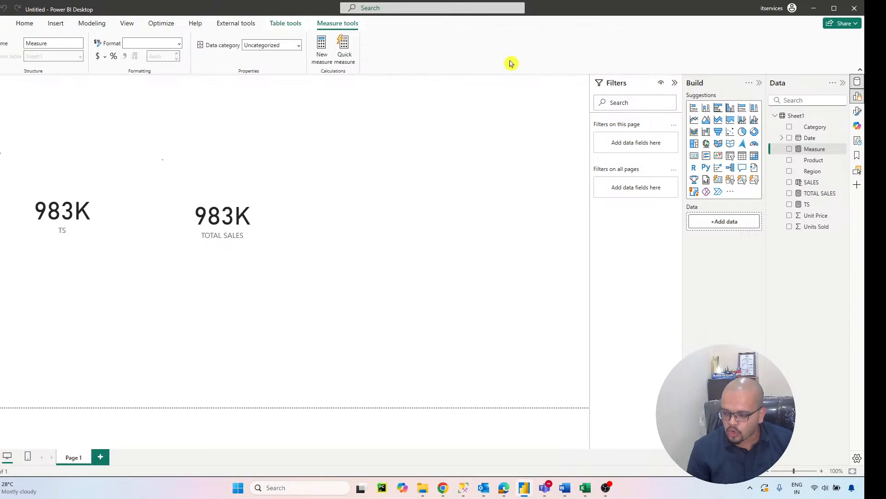
text(TOT)
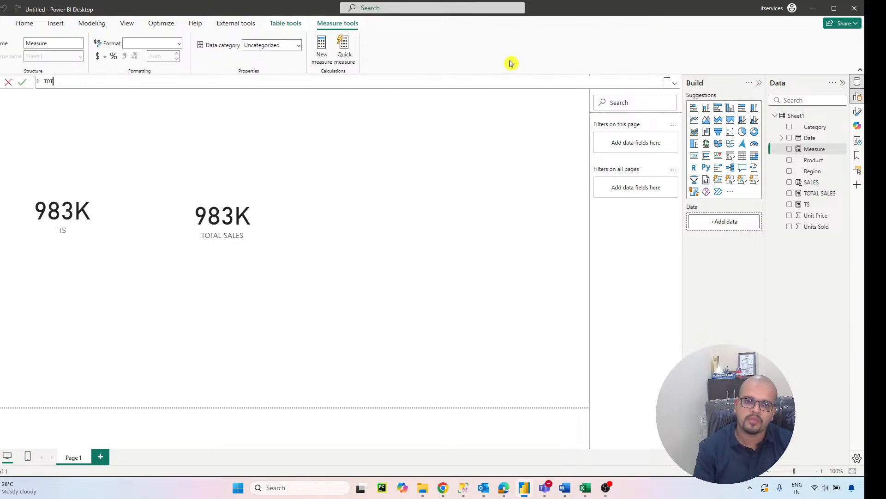
text(AL UNITS = )
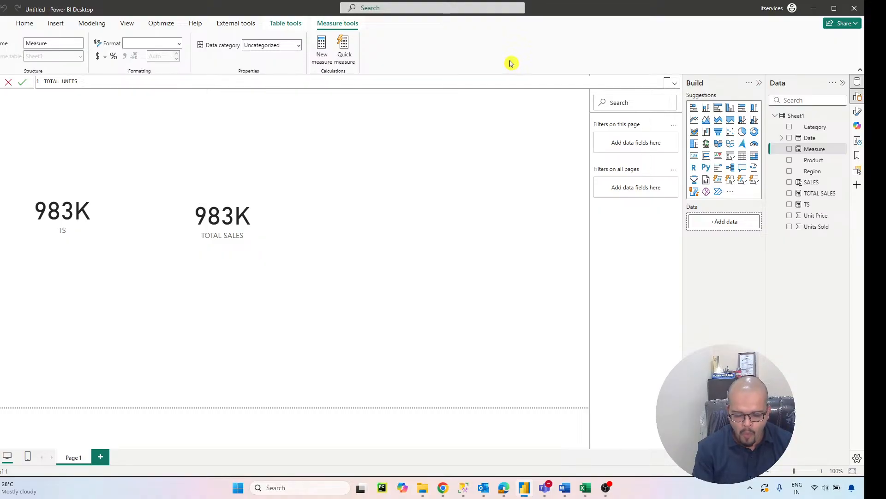
text(SUM()
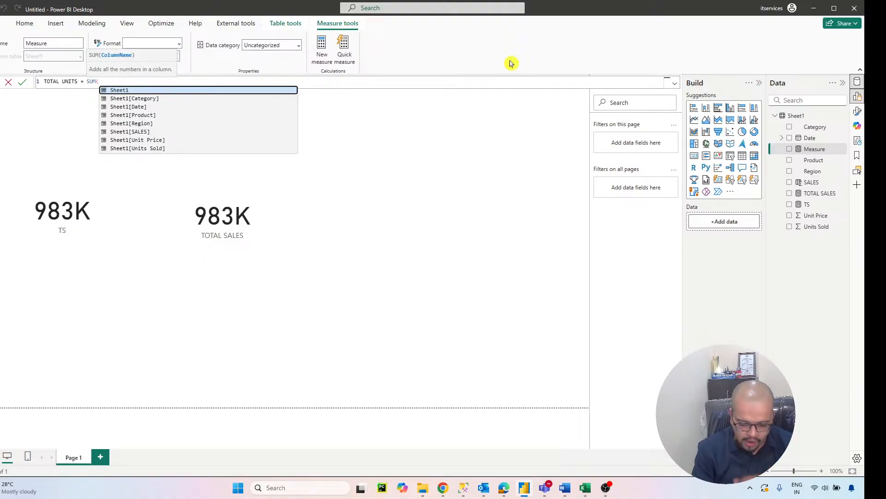
text(UNIT)
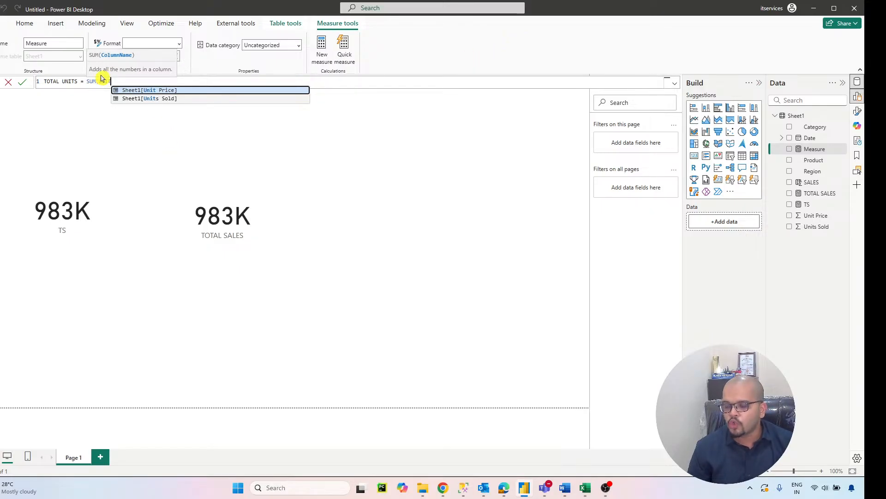
click(152, 99)
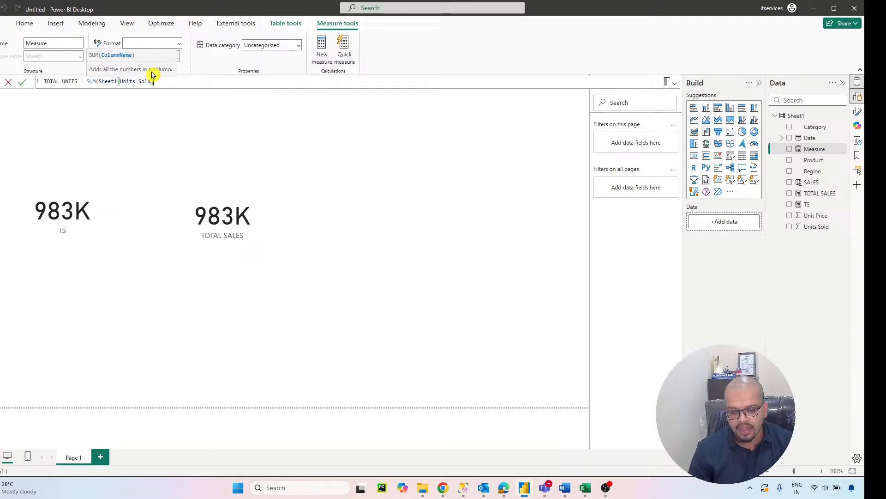
text())
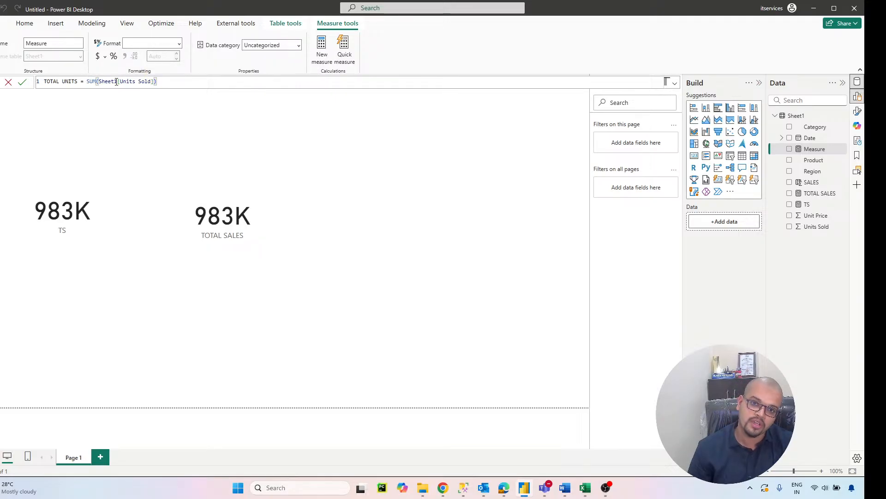
key(Return)
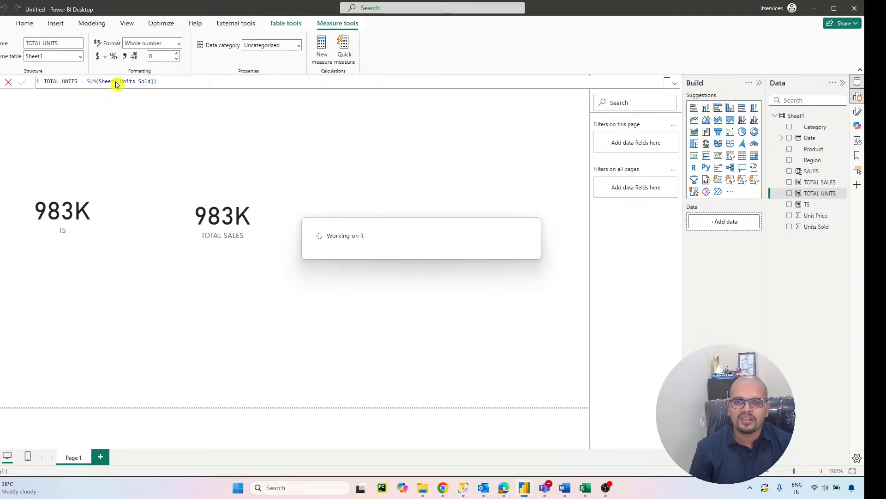
Step: Add a card visual showing the TOTAL UNITS measure and place it on the far side of the TOTAL SALES card
click(345, 175)
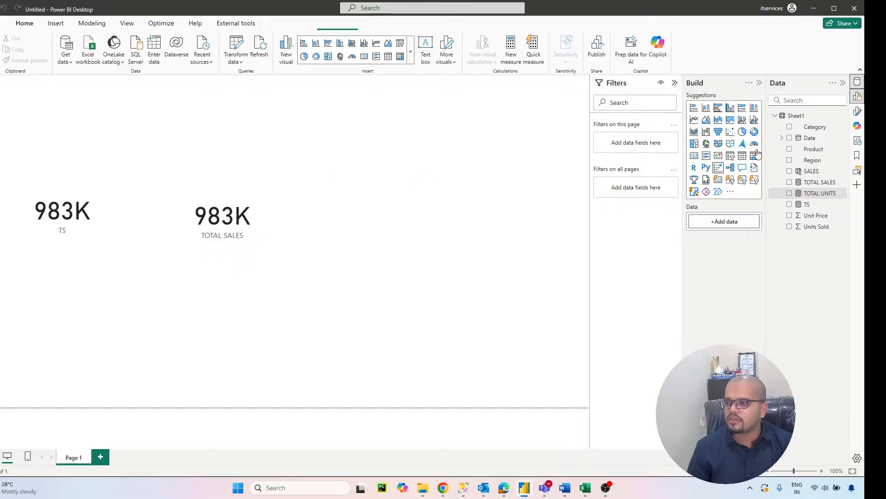
click(695, 157)
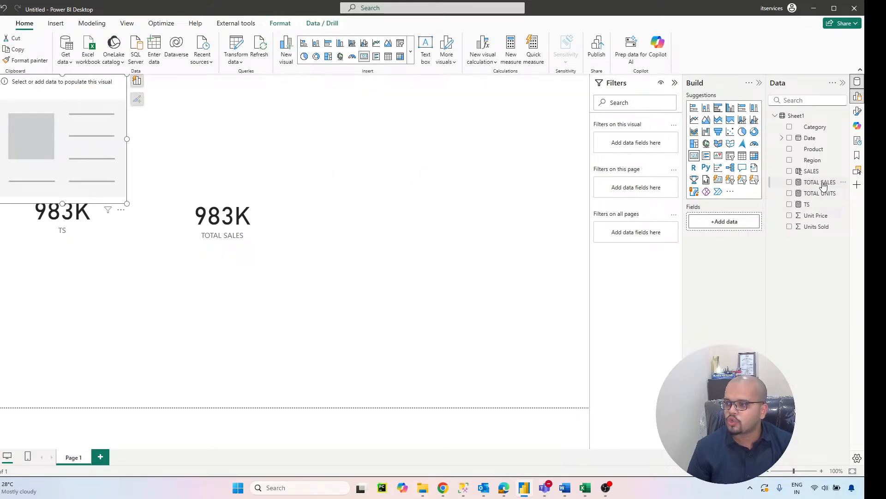
drag(821, 194, 733, 222)
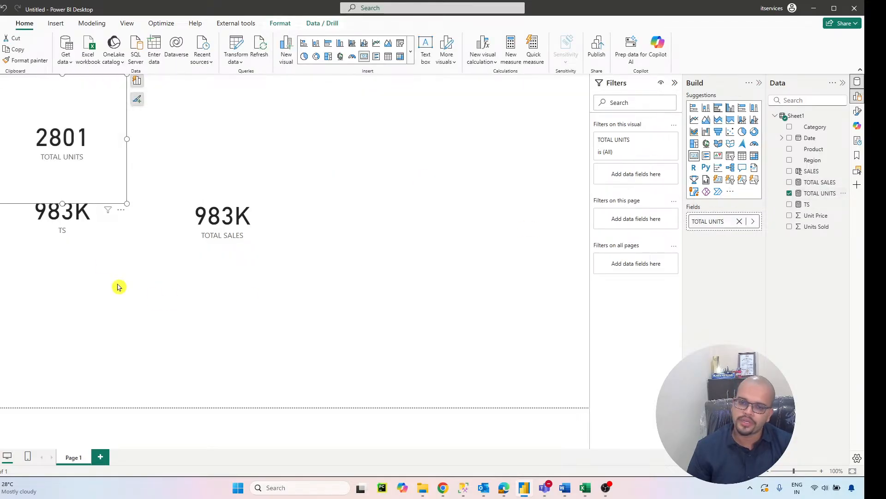
drag(108, 154, 418, 224)
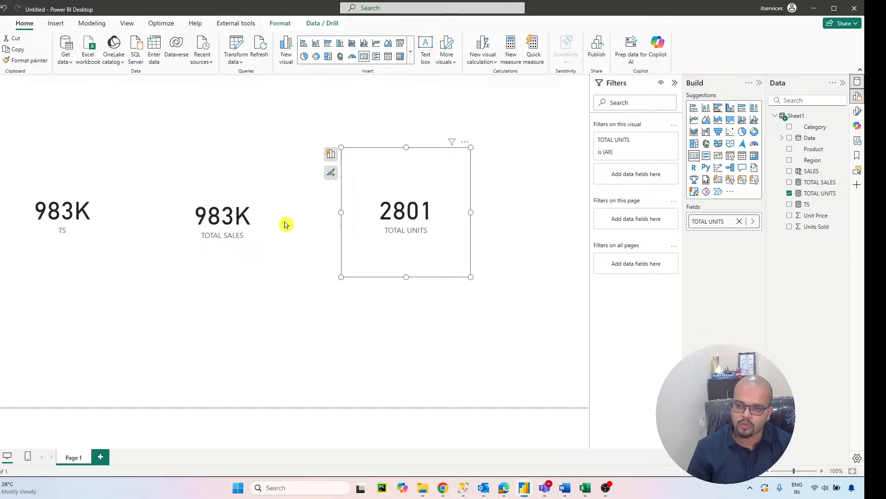
Step: Remove the TS card and line up the TOTAL SALES and TOTAL UNITS cards along the top of the report page
click(55, 184)
click(121, 143)
click(155, 164)
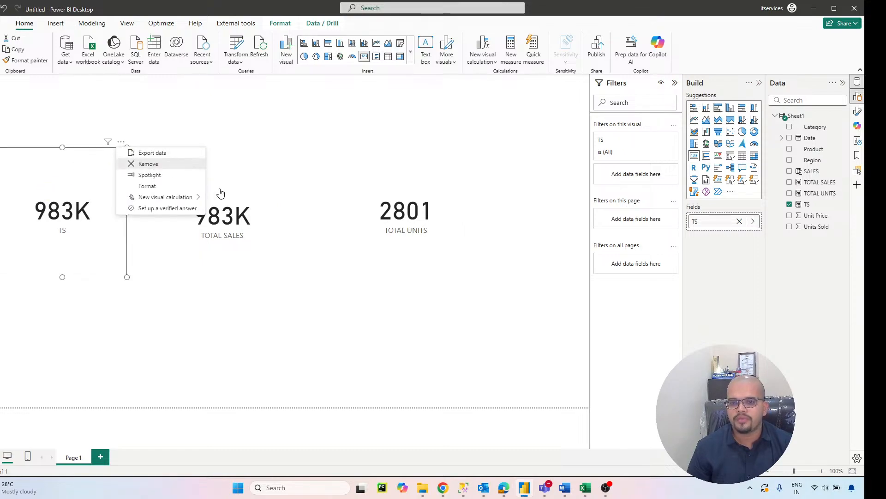
drag(226, 212, 43, 75)
drag(406, 193, 213, 94)
click(366, 177)
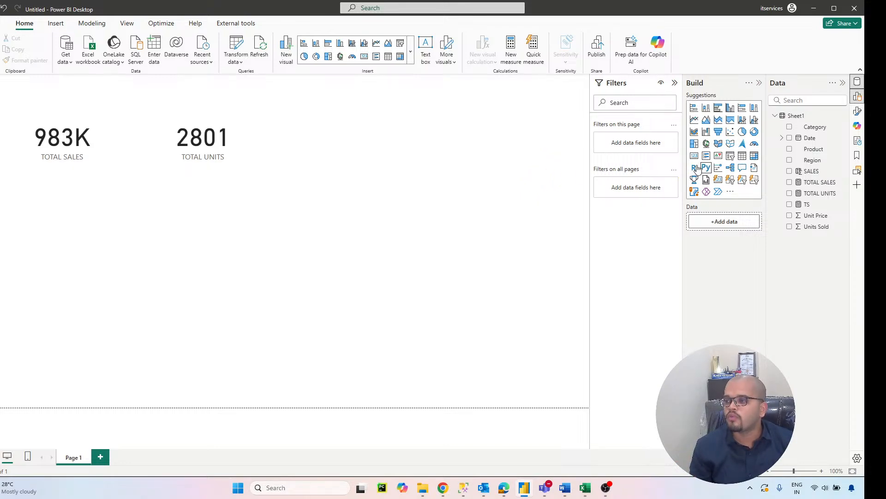
Step: Create a measure AVG PRICE = AVERAGE(Sheet1[Unit Price]) and commit it
click(518, 59)
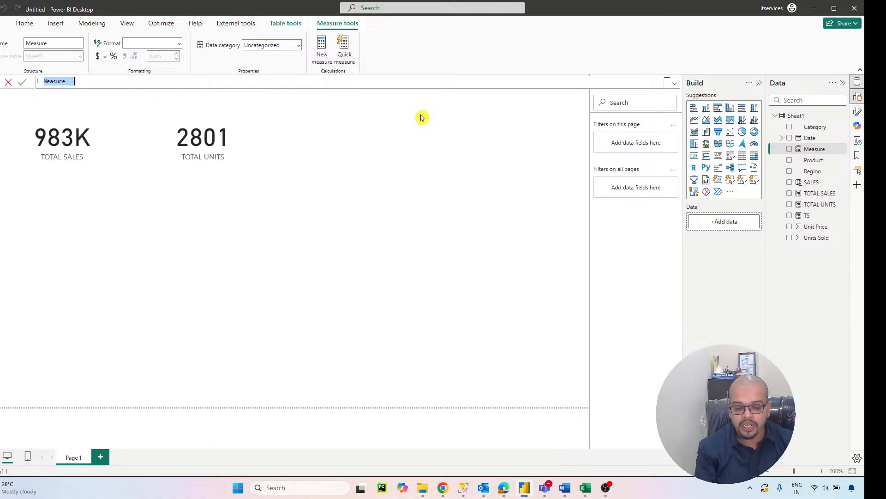
text(AVG PRICE )
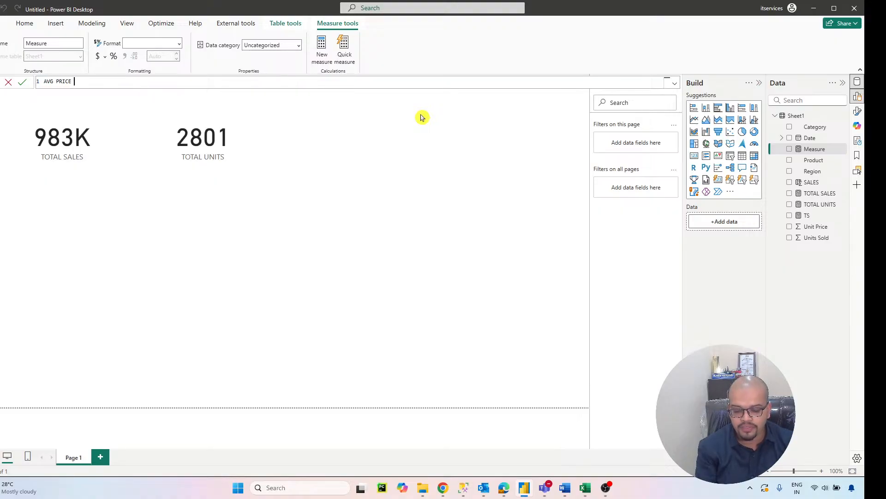
text(=)
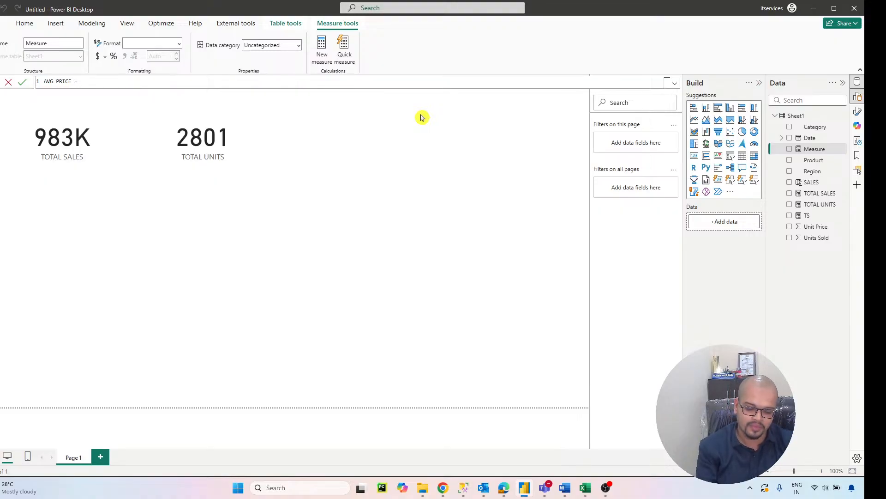
text( AVERAGE)
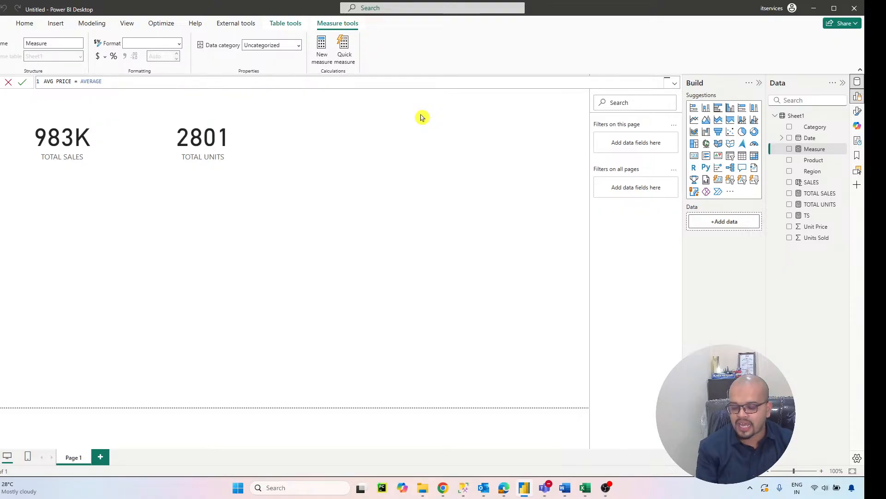
key(BackSpace)
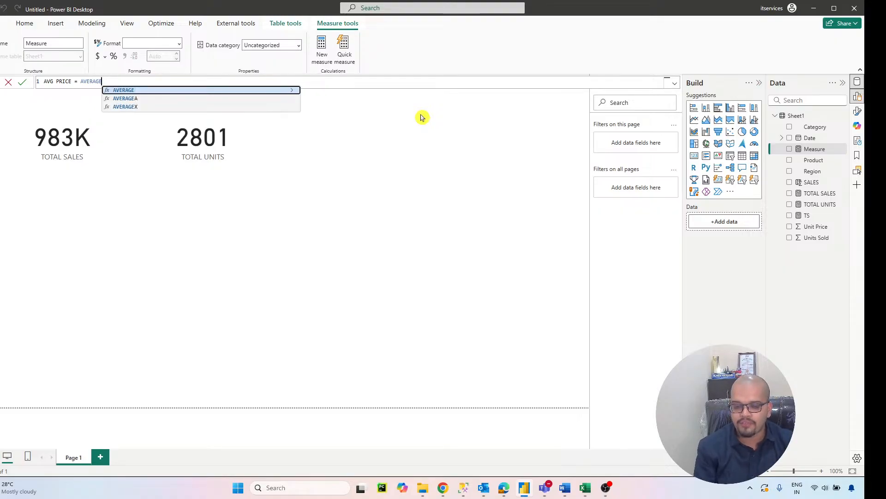
text(()
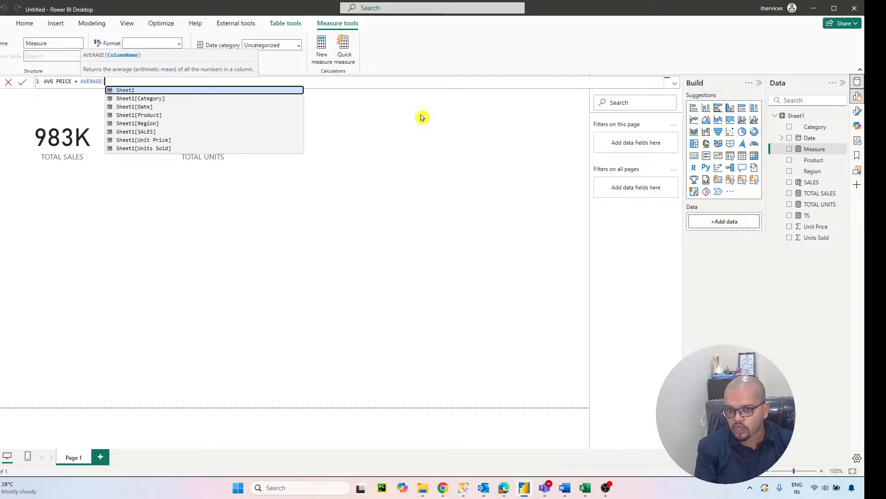
text(PRI)
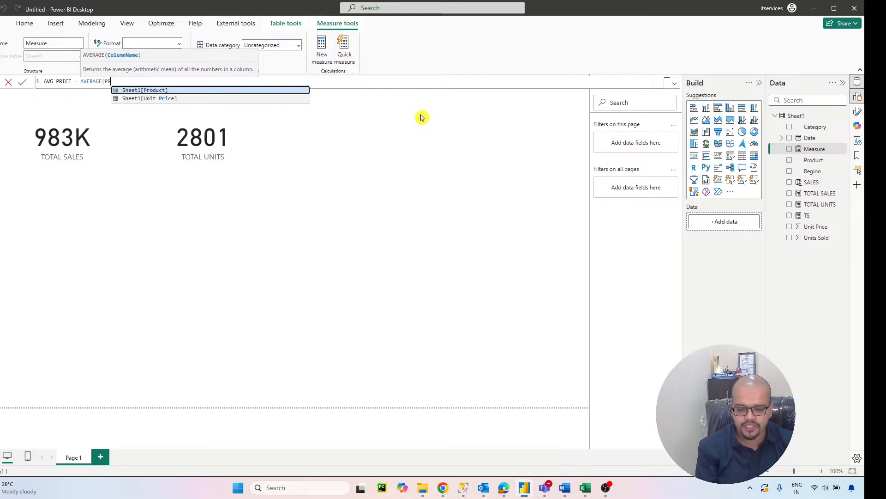
key(Tab)
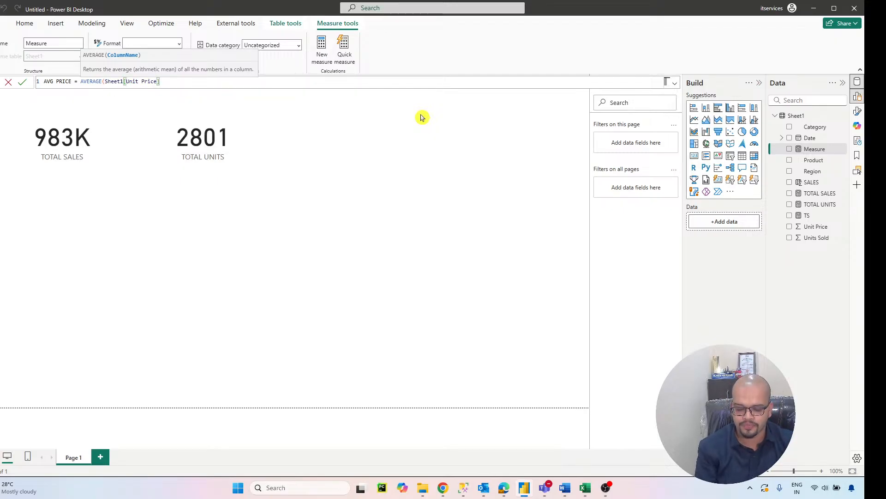
text())
key(Return)
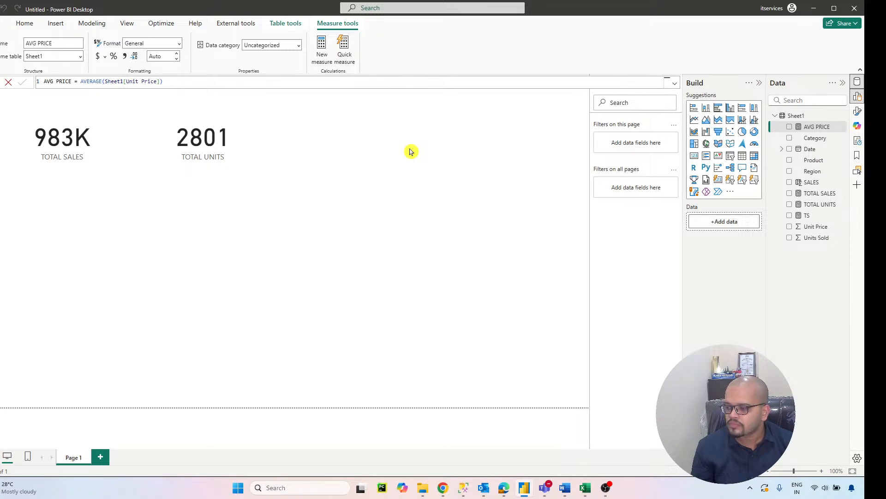
Step: Add a card visual showing the AVG PRICE measure and place it beside the TOTAL UNITS card
click(442, 149)
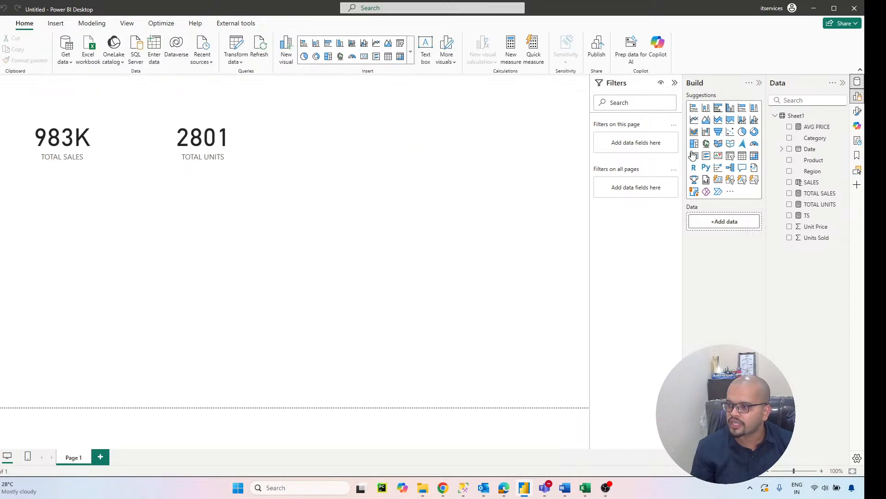
drag(79, 262, 365, 137)
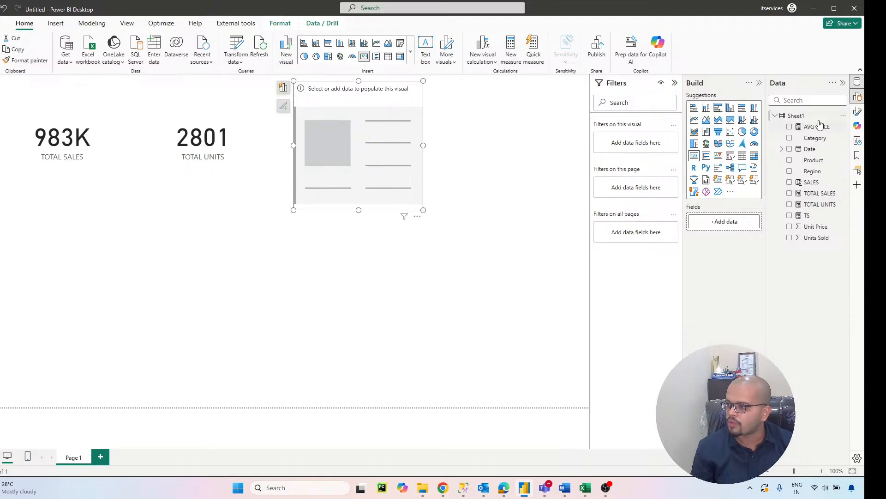
drag(820, 131, 729, 222)
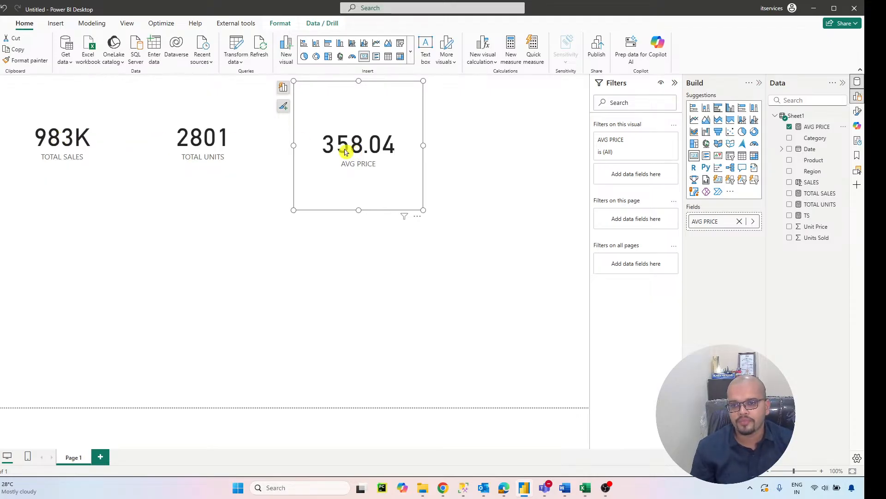
drag(343, 149, 323, 151)
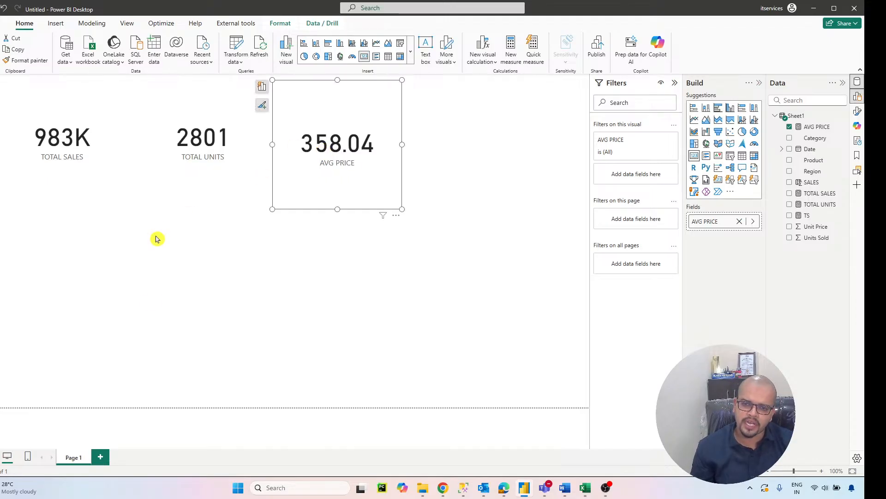
Step: Add a clustered column chart below the TOTAL SALES card and enlarge it down to the page's lower edge
click(154, 301)
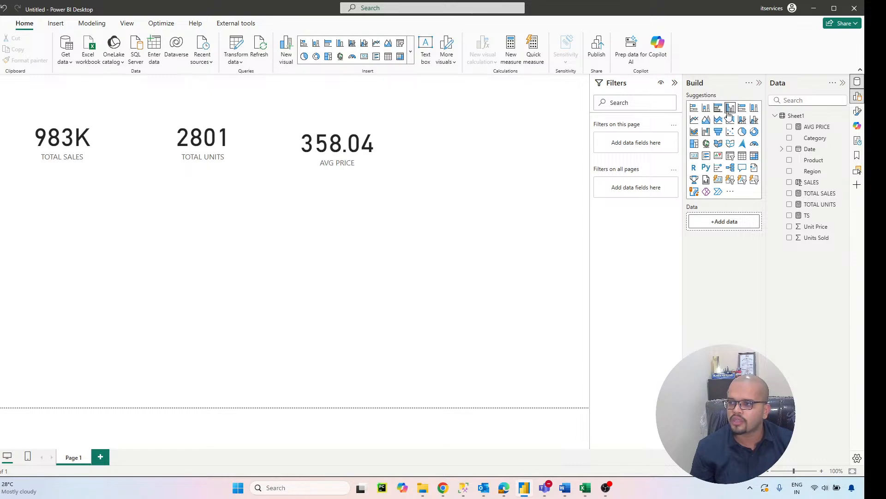
drag(729, 115, 94, 273)
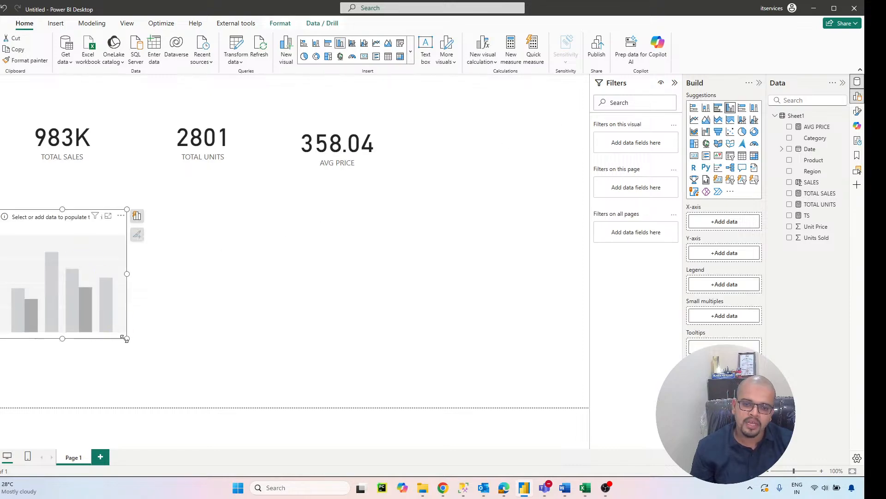
drag(124, 338, 246, 422)
drag(160, 336, 159, 299)
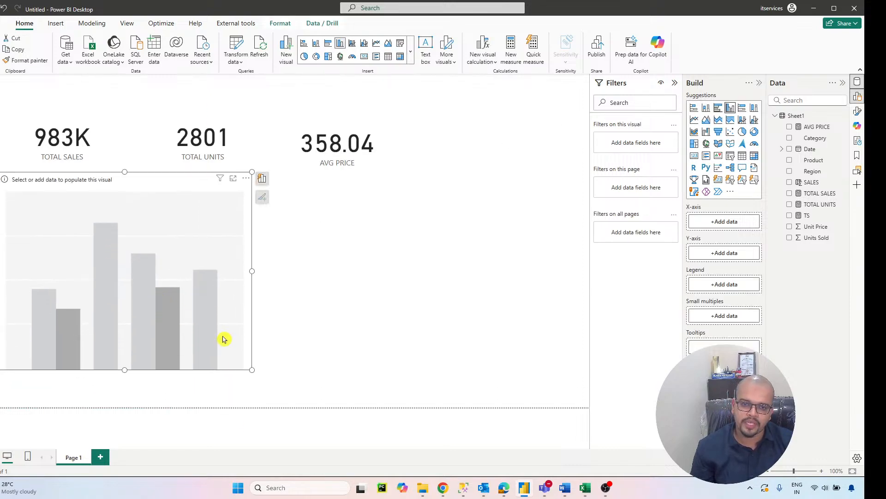
drag(252, 369, 193, 415)
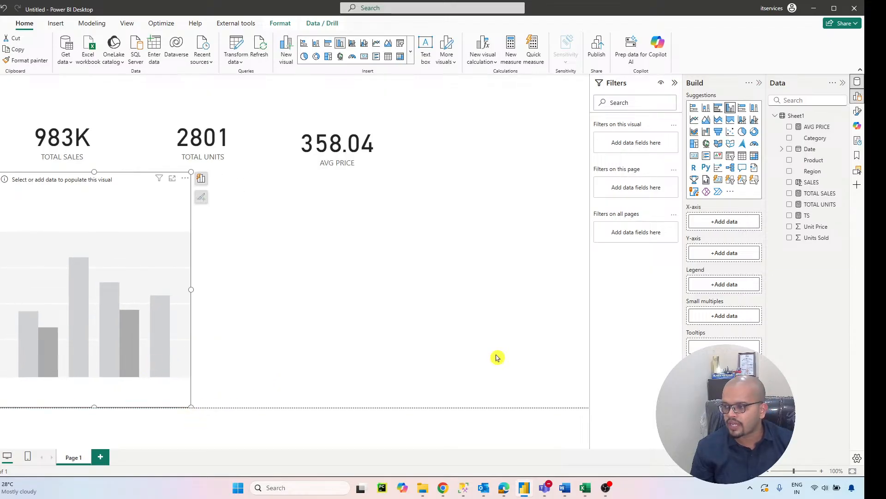
Step: Plot TOTAL SALES on the Y-axis by Category on the X-axis of the column chart and turn on its data labels
drag(810, 138, 725, 222)
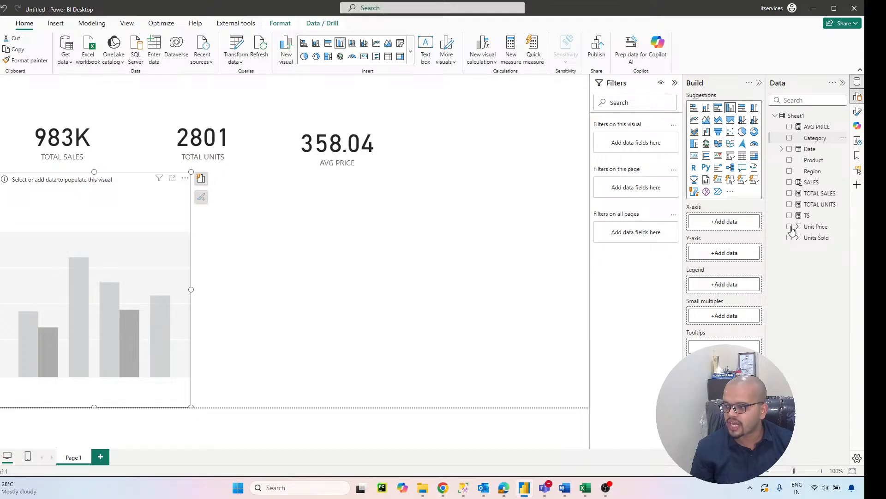
drag(816, 193, 725, 268)
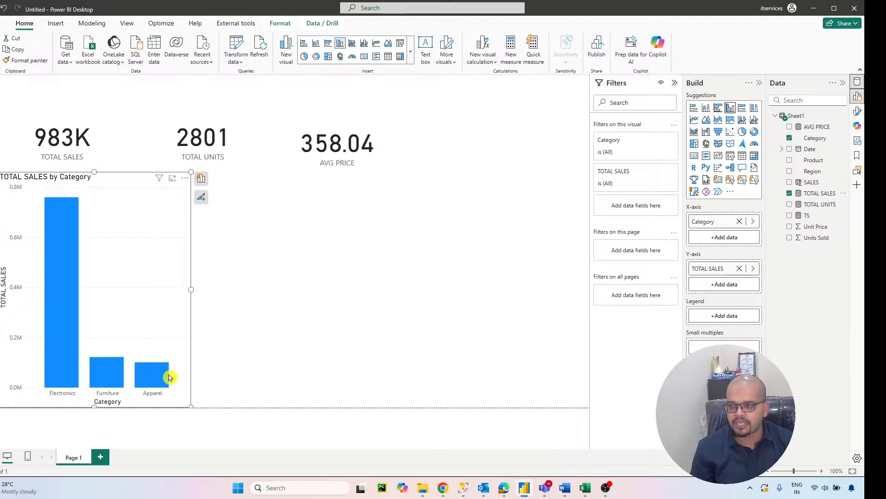
click(858, 111)
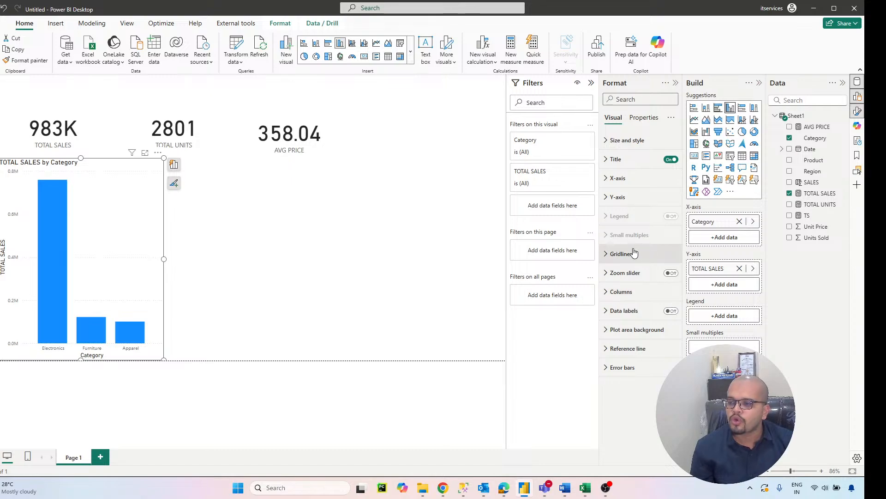
click(672, 313)
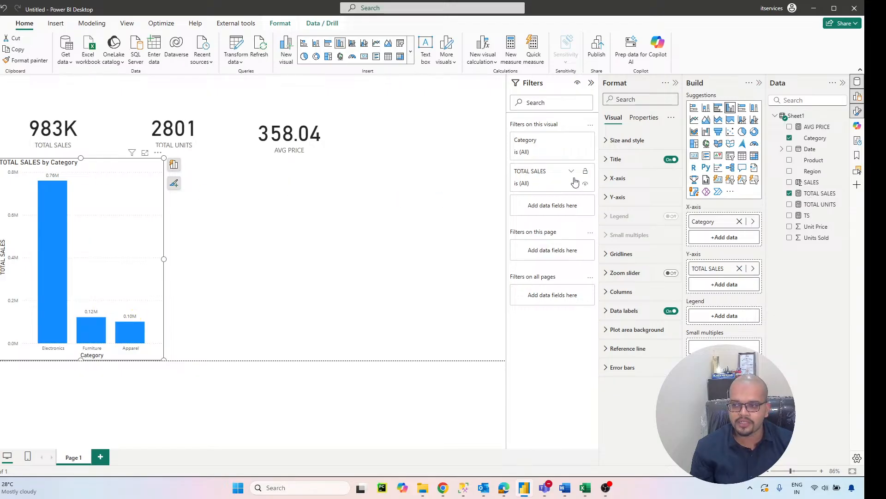
Step: Format the column chart's Y-axis values in a bold Segoe UI font, size 10, black, with display units in Thousands
click(608, 197)
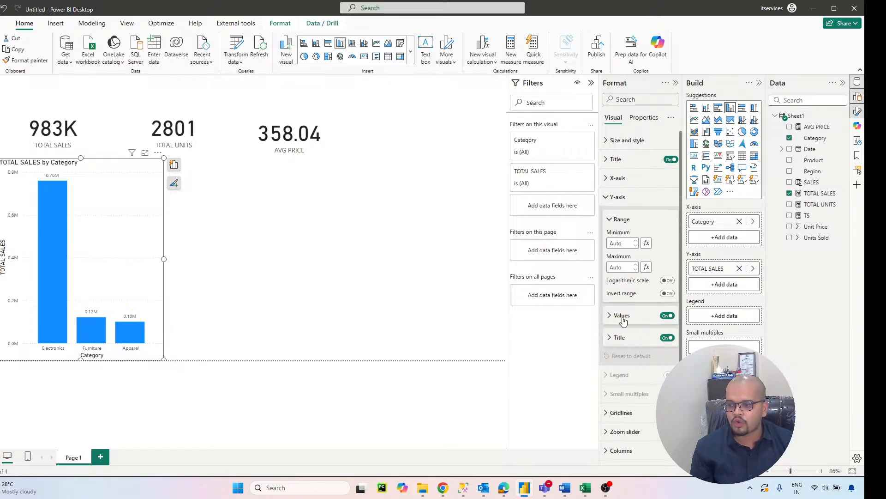
click(623, 318)
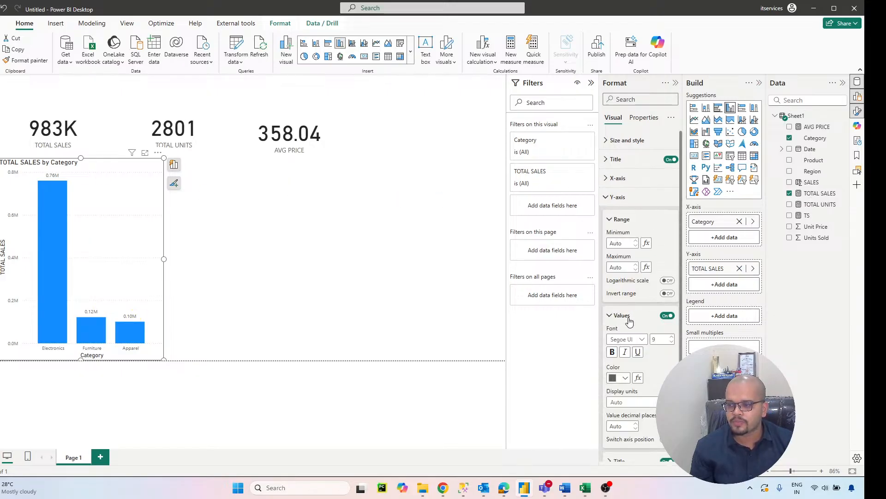
click(634, 343)
click(638, 296)
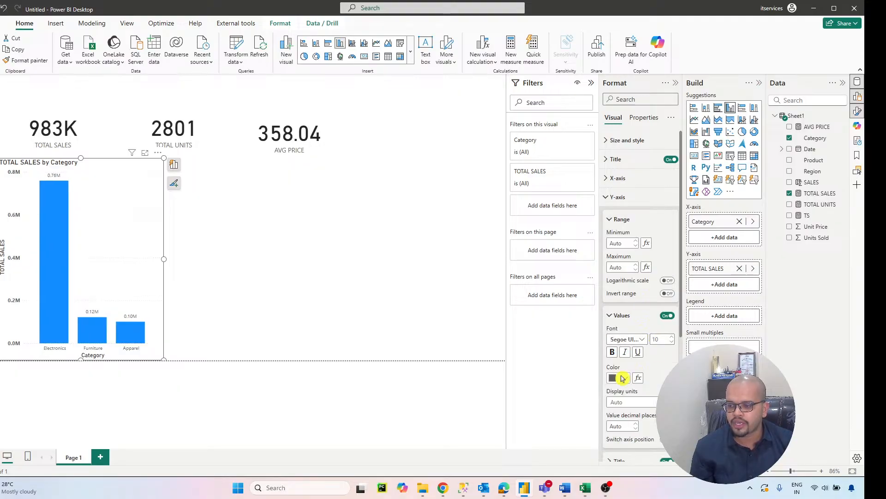
click(619, 378)
click(633, 232)
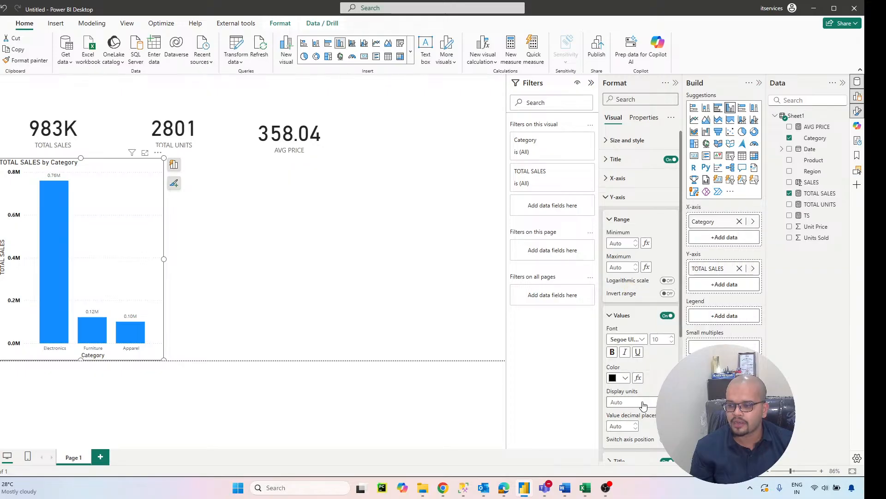
click(642, 403)
click(623, 435)
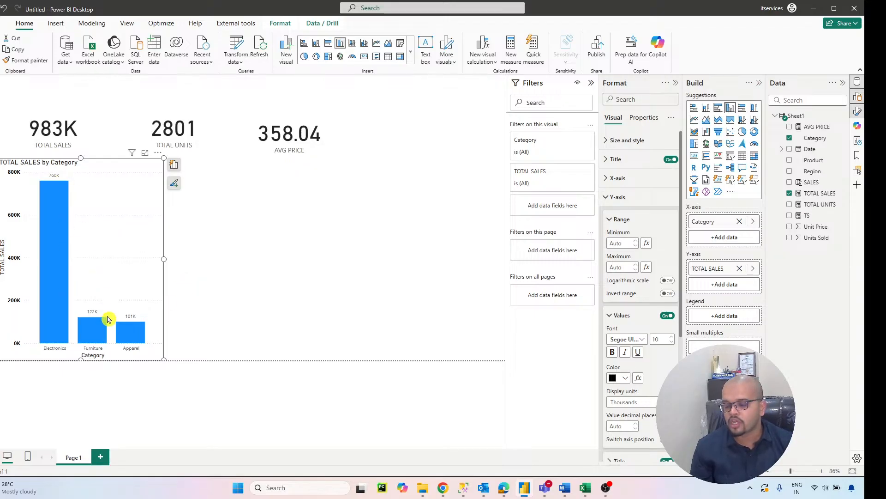
Step: Add a line chart beside the column chart and enlarge it down to the page's lower edge
click(175, 279)
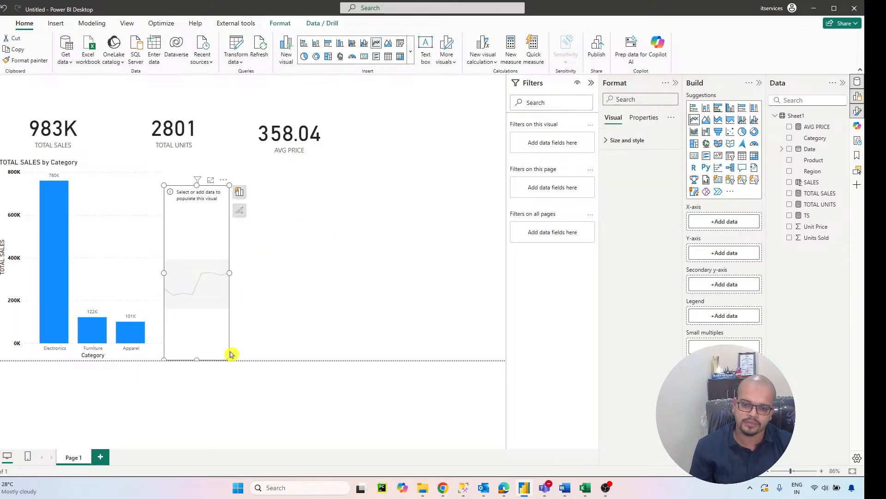
drag(229, 358, 339, 351)
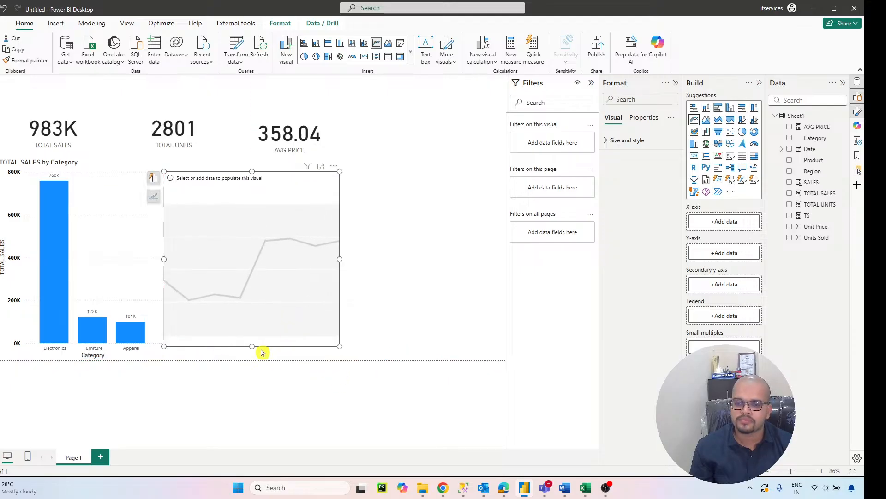
drag(254, 349, 258, 364)
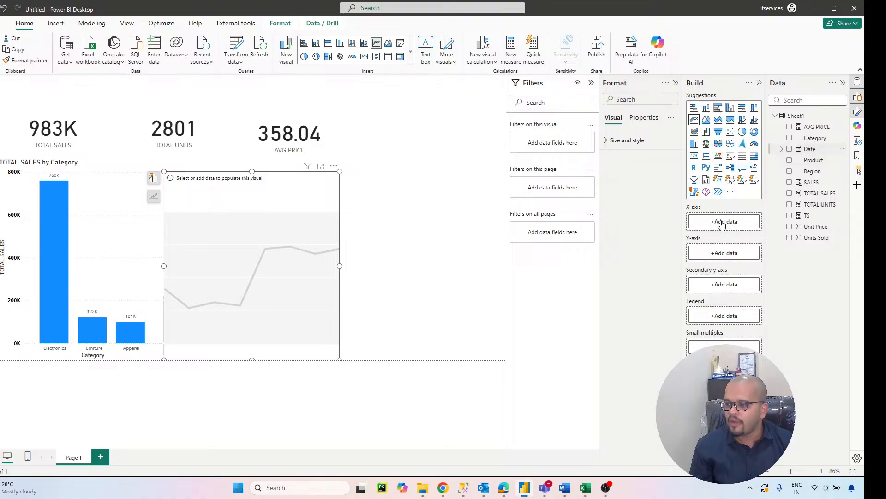
Step: Plot TOTAL SALES on the line chart's Y-axis against Date on the X-axis, keeping only the Month level of the date hierarchy
drag(721, 224, 723, 226)
click(739, 233)
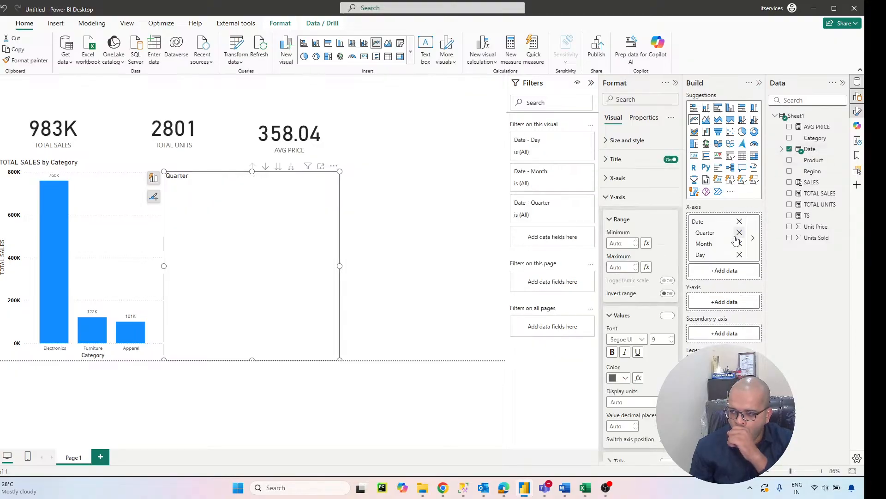
click(739, 232)
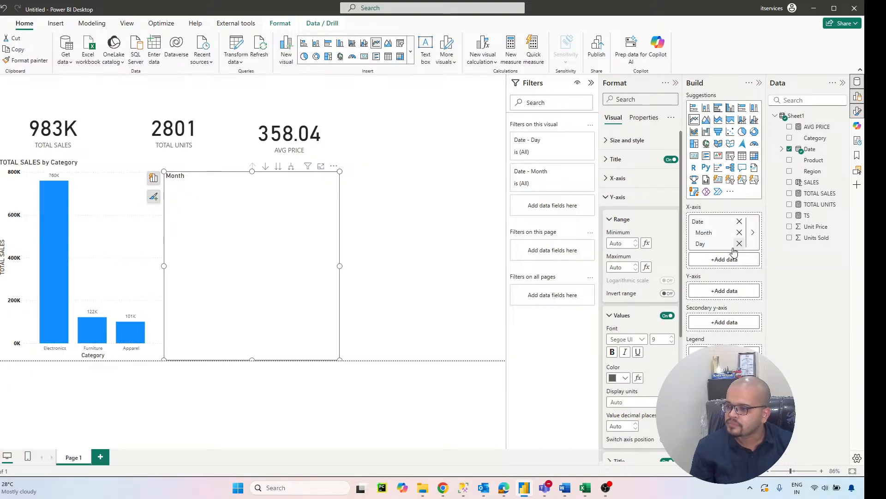
click(739, 243)
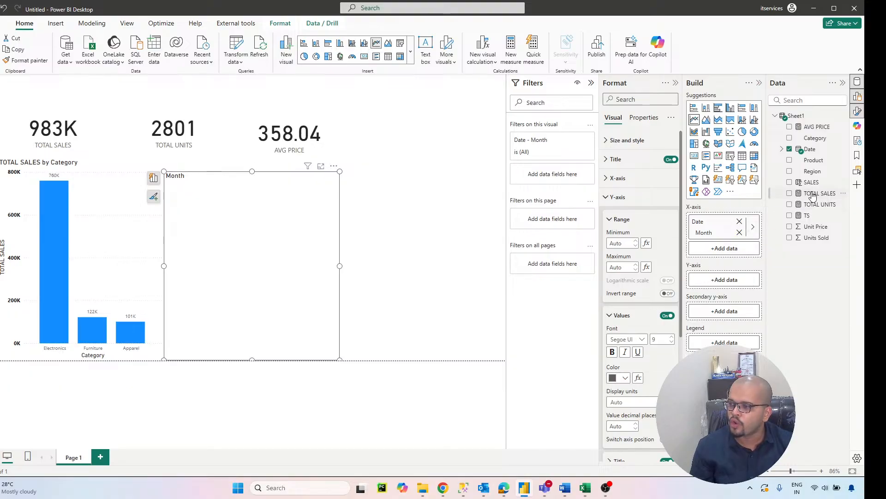
drag(815, 193, 724, 280)
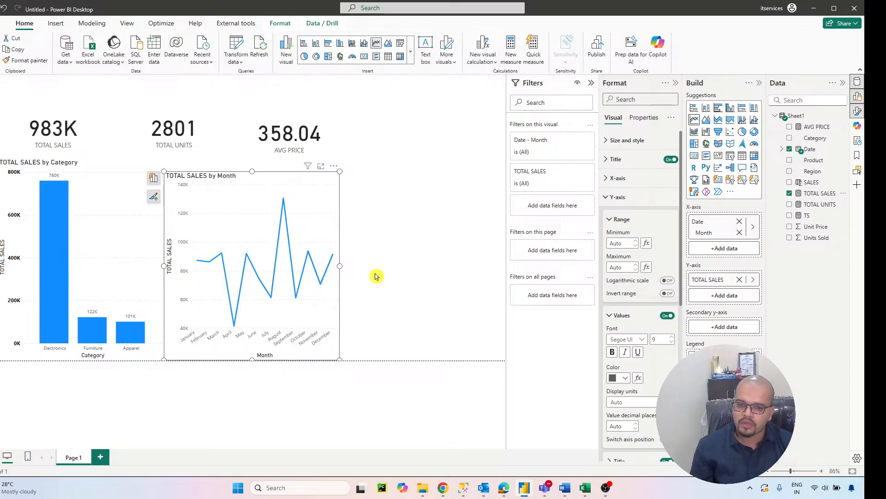
click(138, 184)
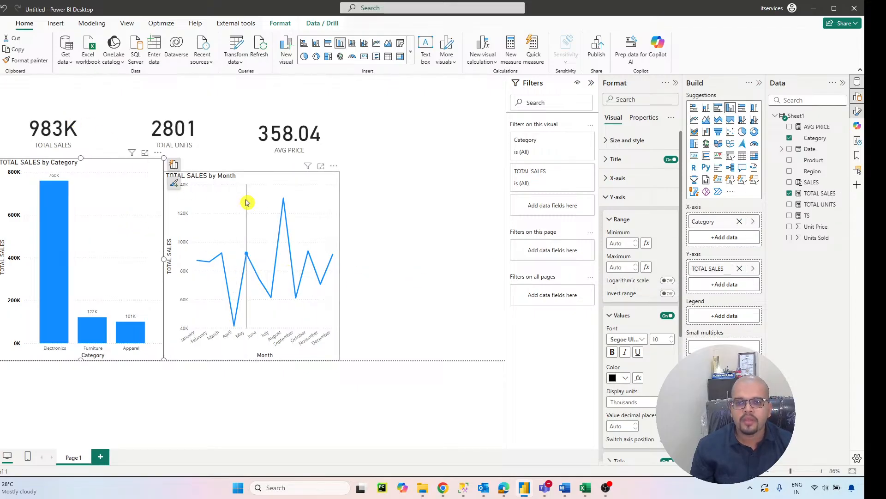
Step: Add a pie chart beside the line chart, extended to the page's lower edge, showing TOTAL SALES as values with Region as legend
click(366, 218)
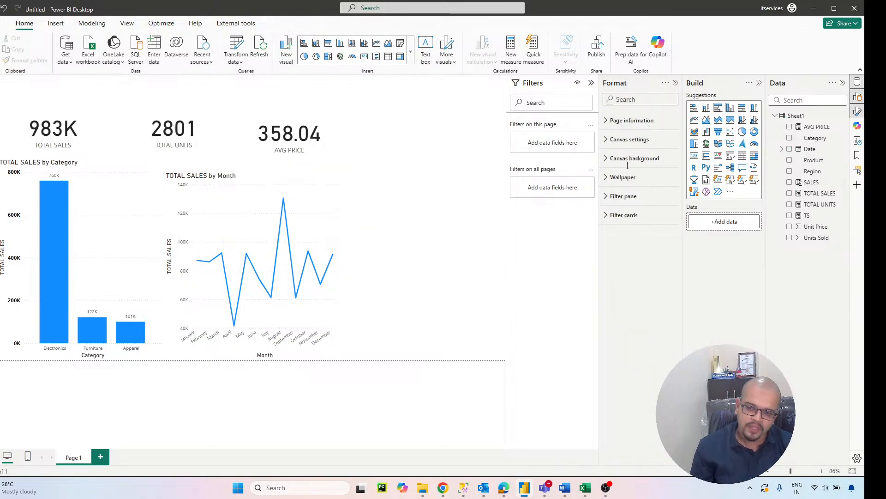
click(742, 132)
drag(436, 218, 441, 200)
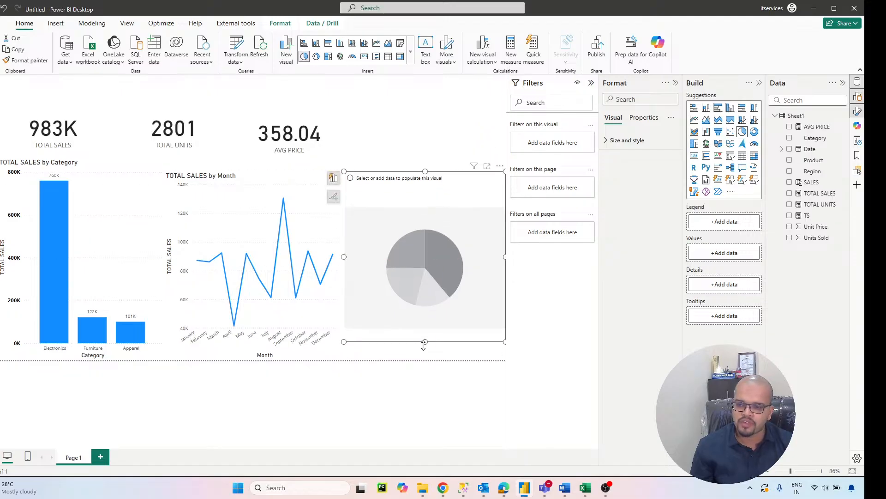
drag(426, 342, 423, 361)
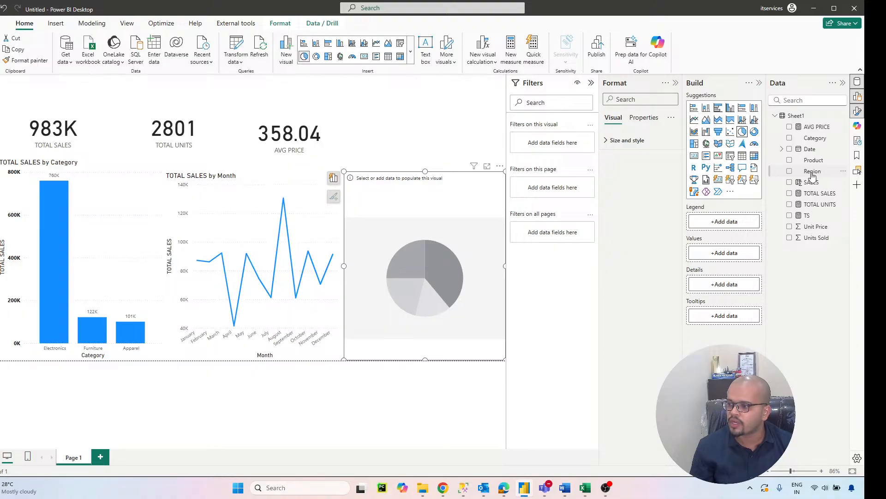
drag(813, 176, 725, 222)
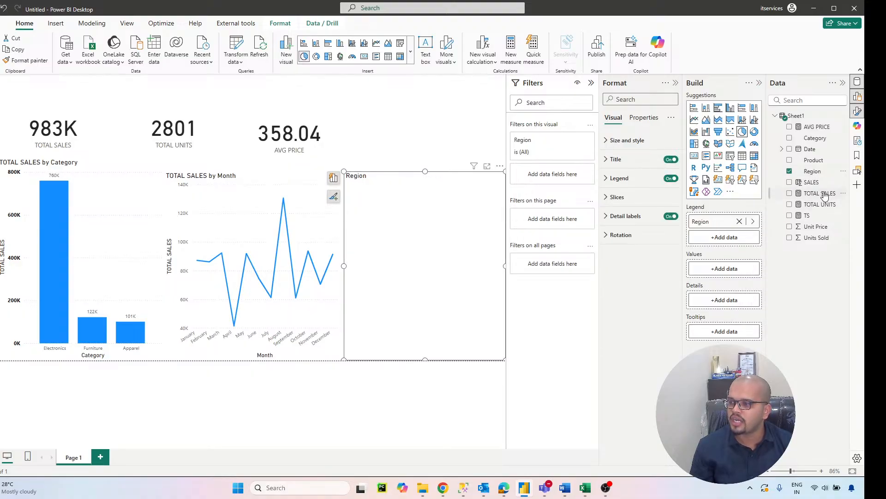
drag(825, 194, 730, 272)
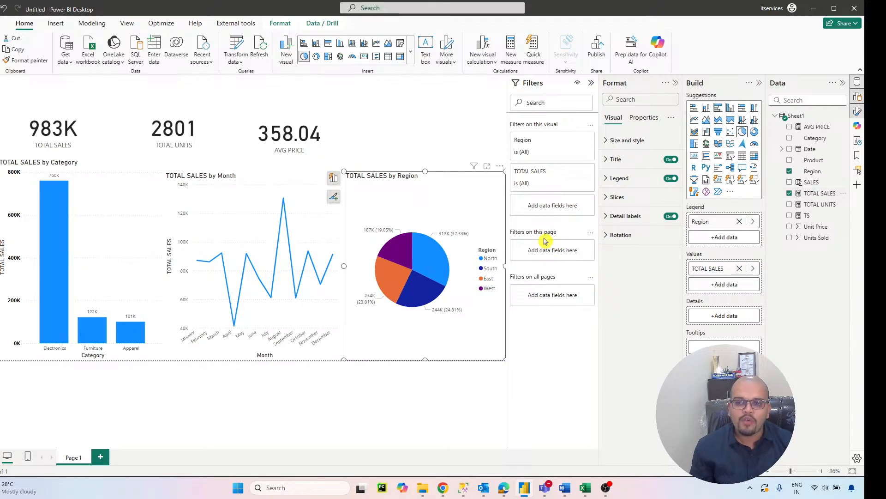
Step: Resize the TOTAL SALES card to about 304 by 176 and replace its category label with a title reading TOTAL SALES
click(99, 91)
mouse_move(108, 157)
mouse_down()
mouse_move(109, 192)
mouse_move(116, 144)
mouse_move(91, 147)
mouse_move(119, 148)
mouse_up()
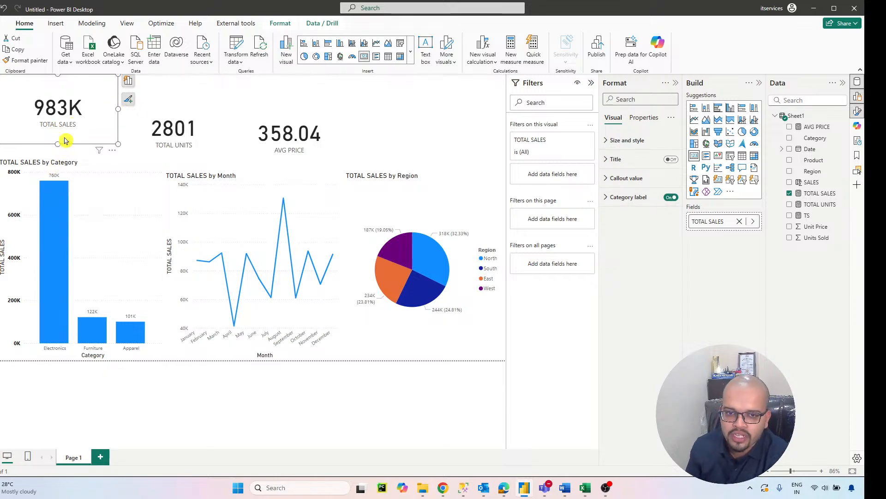
click(669, 197)
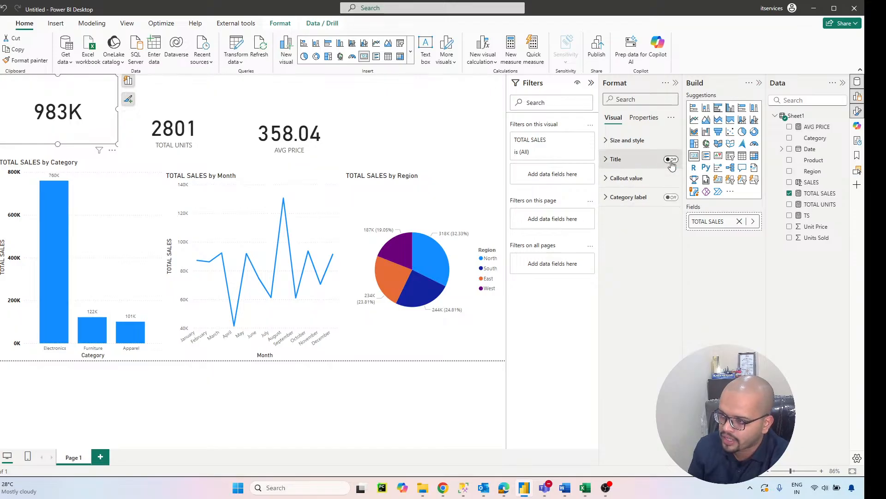
click(670, 159)
click(616, 159)
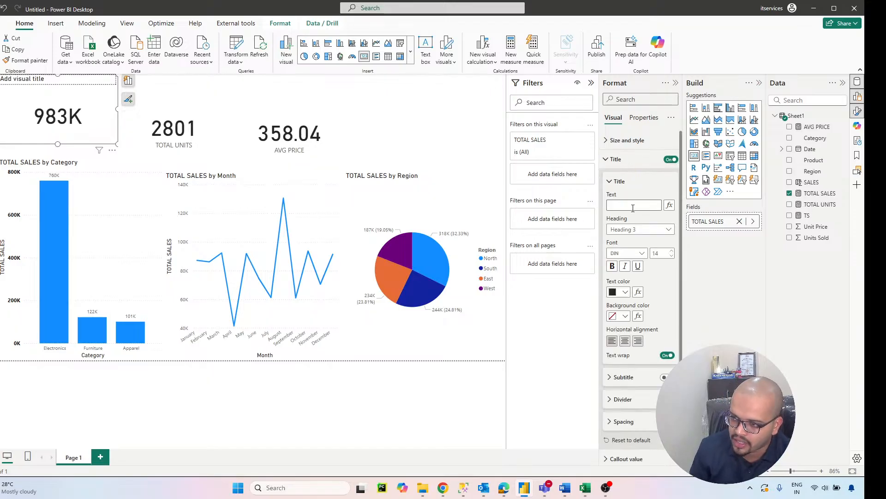
click(633, 208)
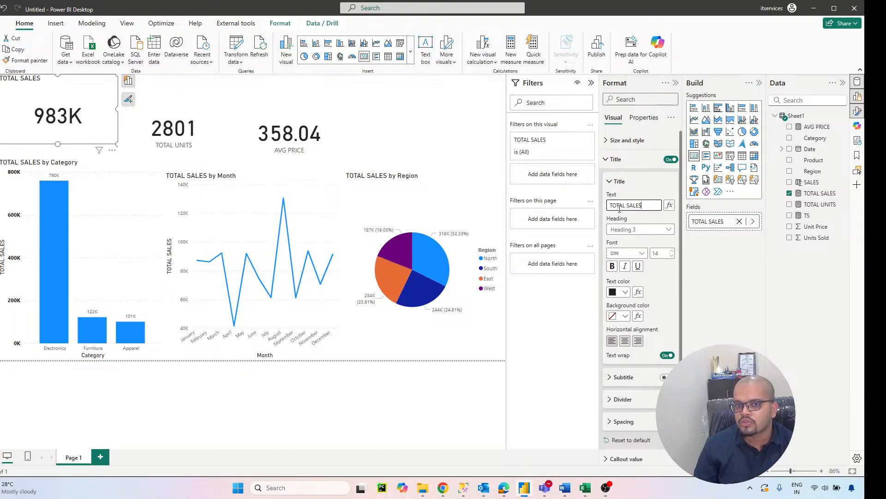
Step: Set the TOTAL SALES card title's font to Segoe UI Bold at size 16
click(617, 254)
scroll(642, 332, down, 5)
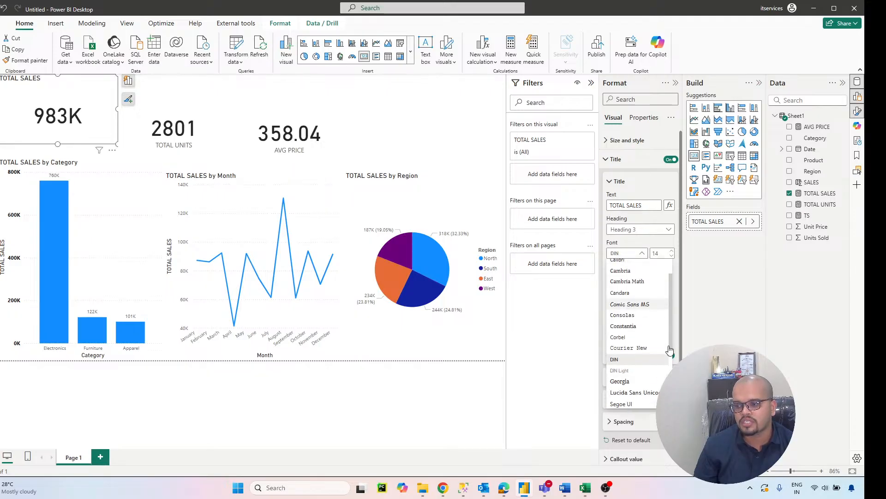
click(646, 337)
click(672, 251)
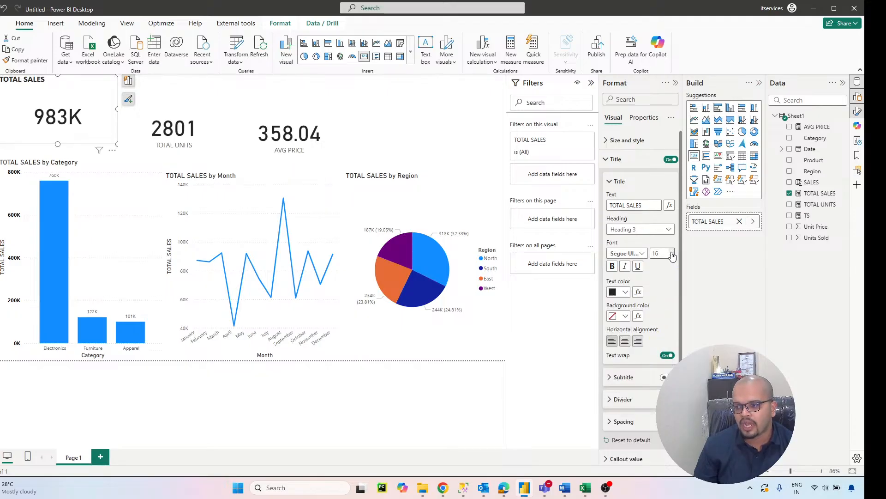
click(672, 250)
click(612, 266)
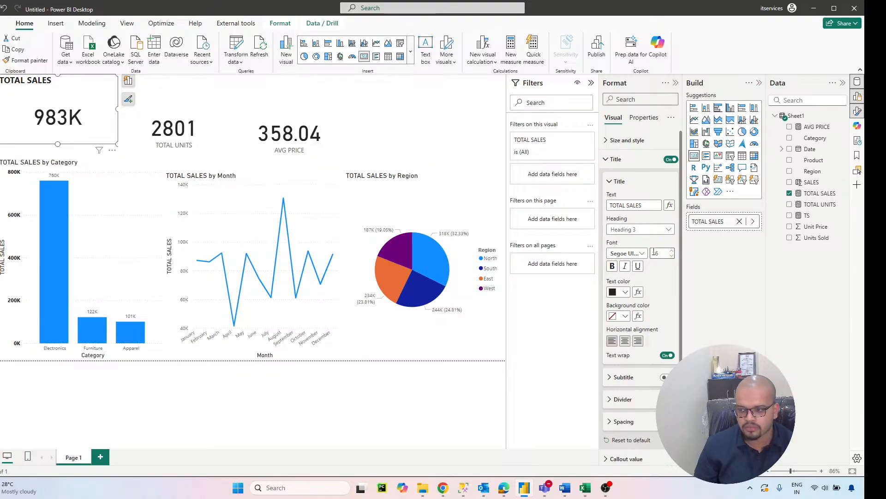
Step: Give the TOTAL SALES card title white text on a black background and center it horizontally
click(625, 292)
click(620, 325)
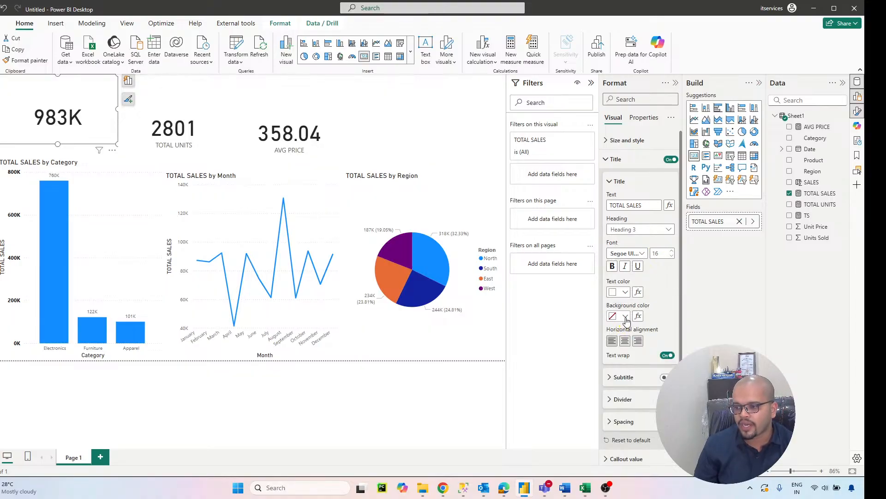
click(626, 316)
click(632, 254)
click(632, 258)
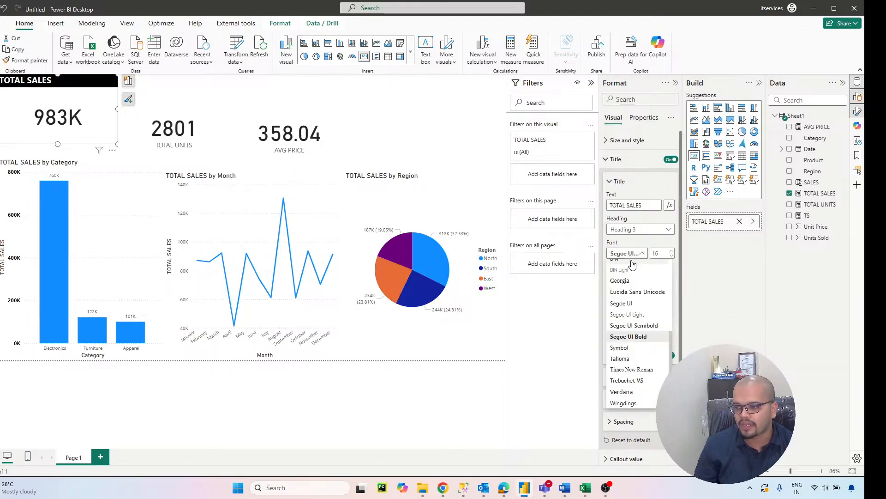
click(680, 275)
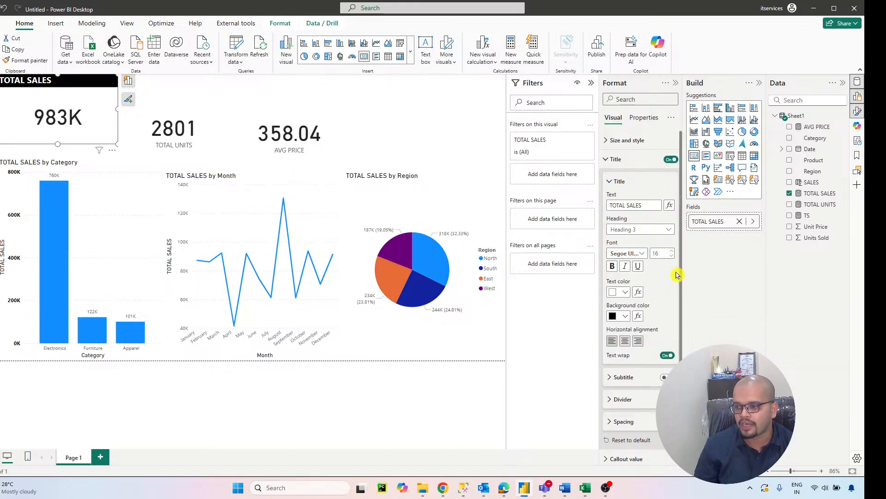
click(625, 340)
Step: Turn on a black visual border for the TOTAL SALES card with 15 px rounded corners and 3 px width
click(607, 159)
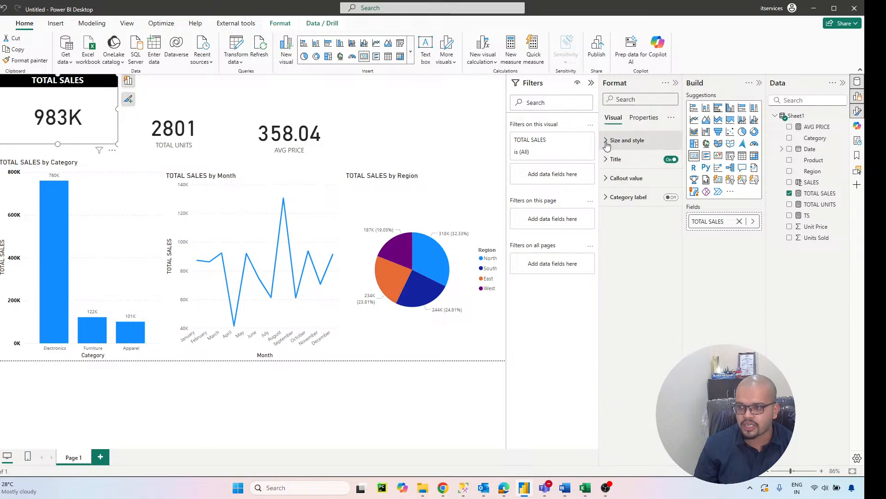
click(606, 141)
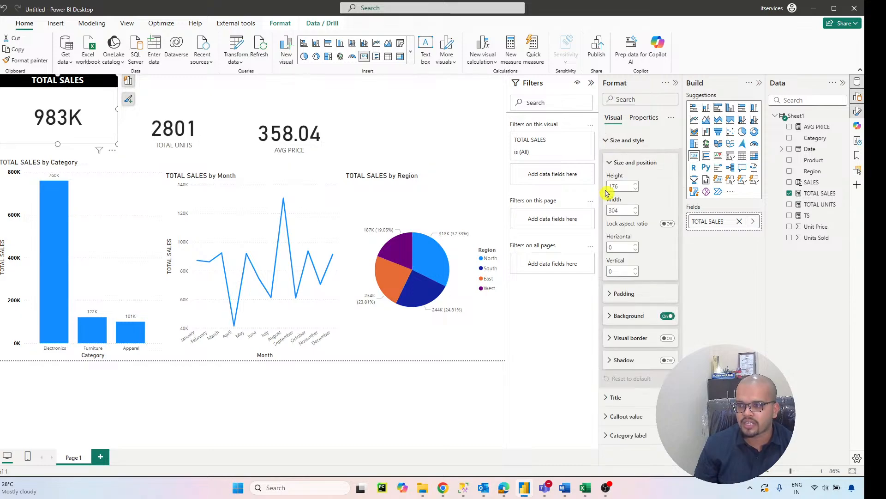
click(665, 338)
scroll(640, 321, down, 2)
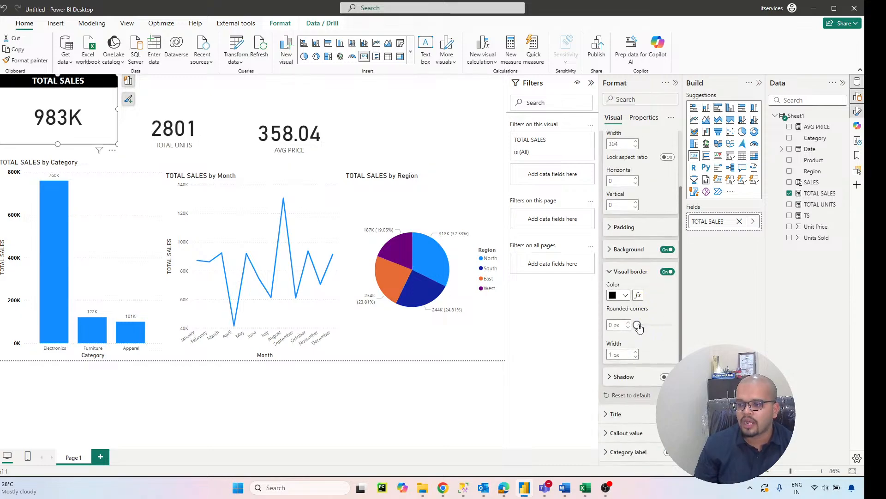
drag(639, 327, 656, 328)
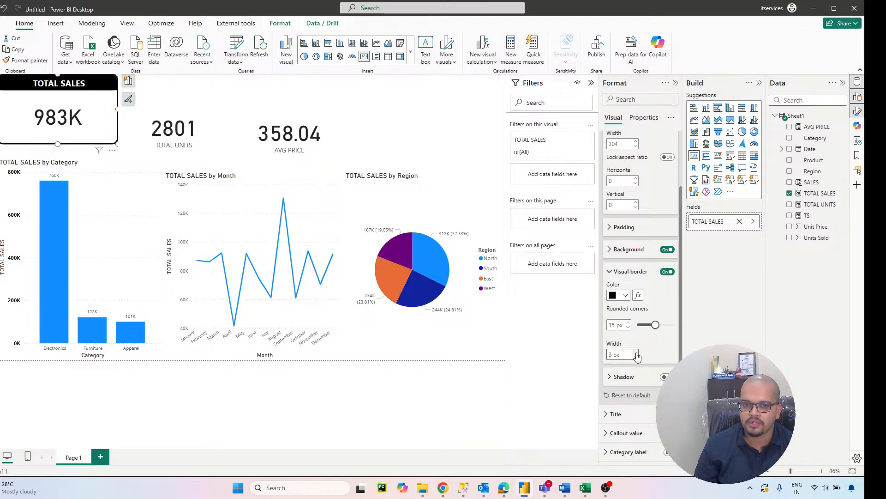
click(623, 355)
click(450, 138)
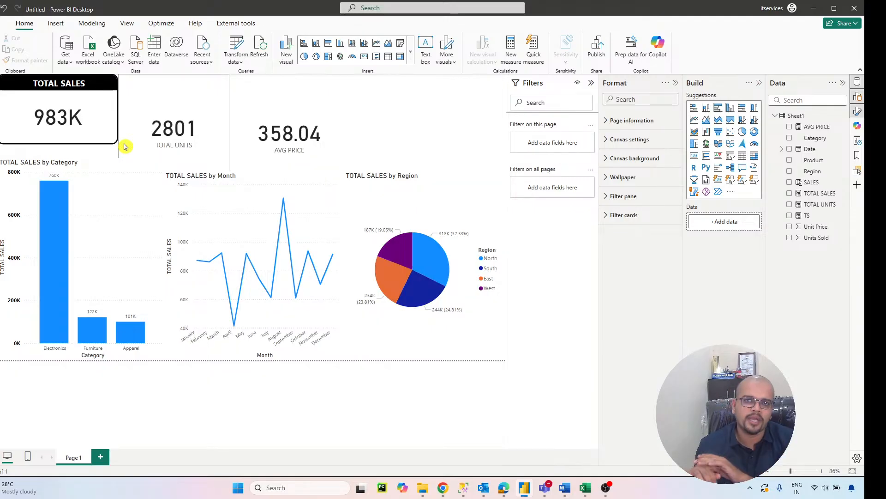
Step: Move the TOTAL UNITS card away from the TOTAL SALES card and copy the TOTAL SALES card's formatting onto it with Format Painter
click(209, 94)
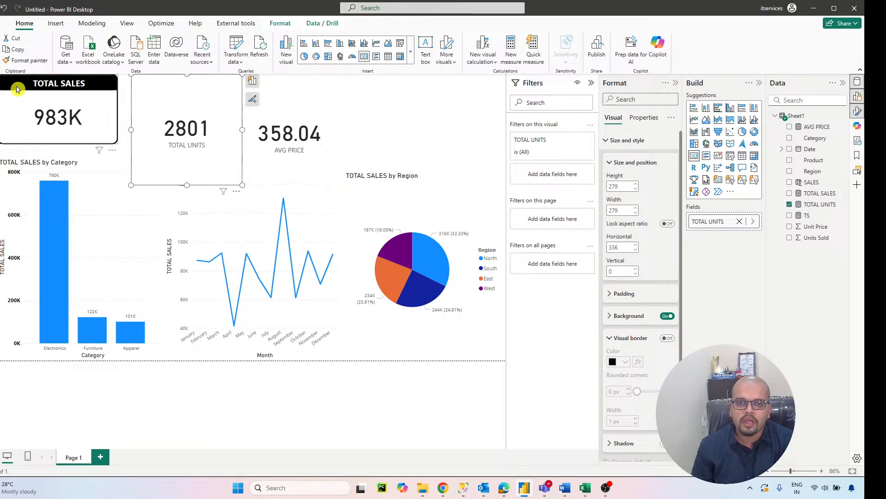
click(43, 106)
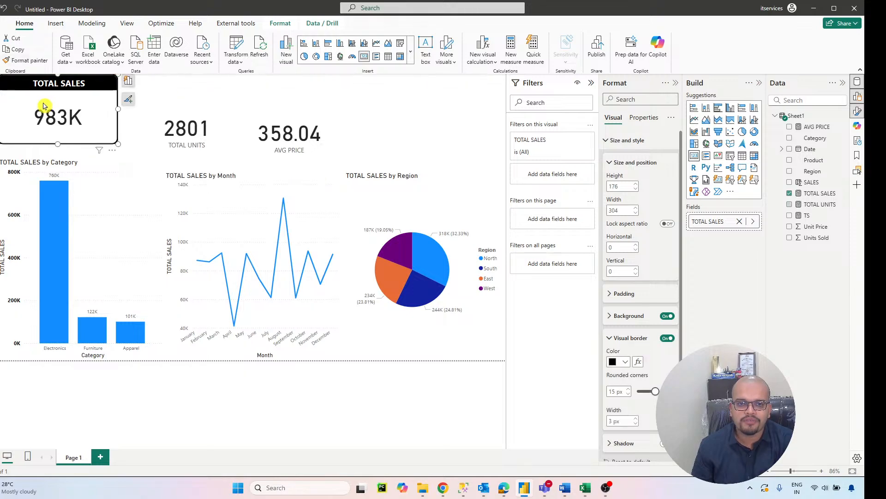
click(43, 63)
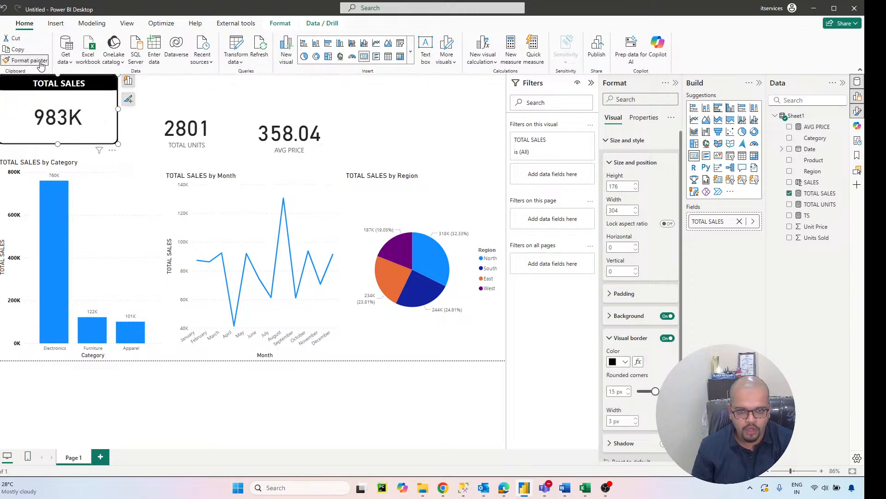
click(188, 92)
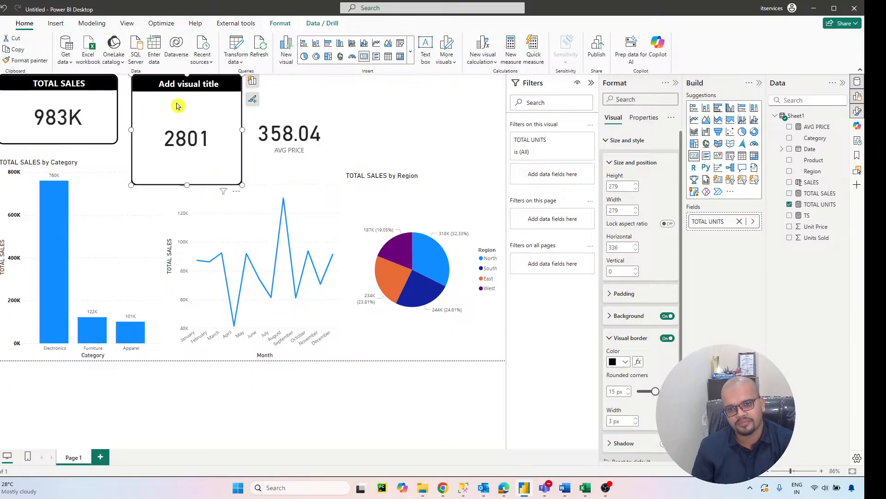
Step: Resize the TOTAL UNITS card to about 314 by 176 and set its title text to TOTAL UNITS
drag(242, 183, 257, 147)
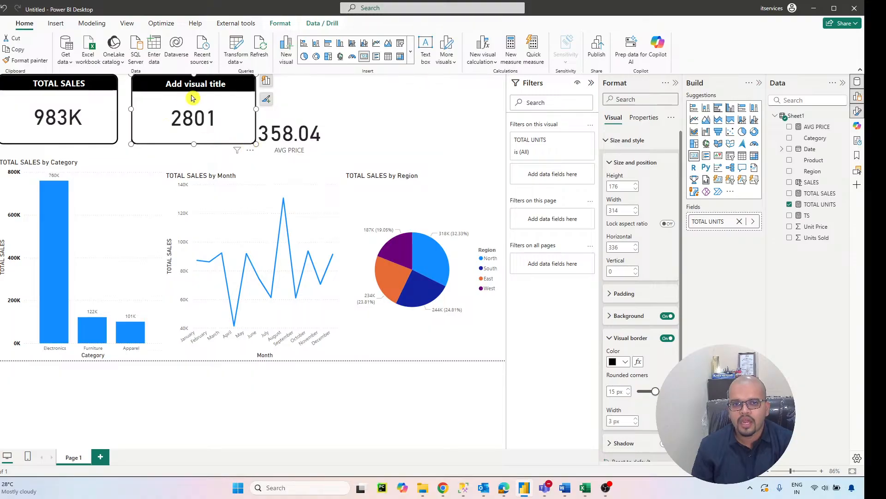
click(627, 140)
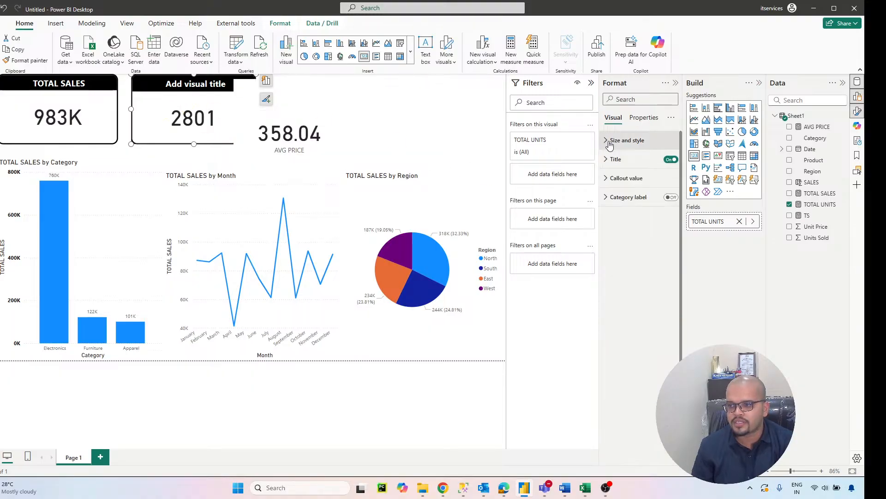
click(616, 159)
click(634, 205)
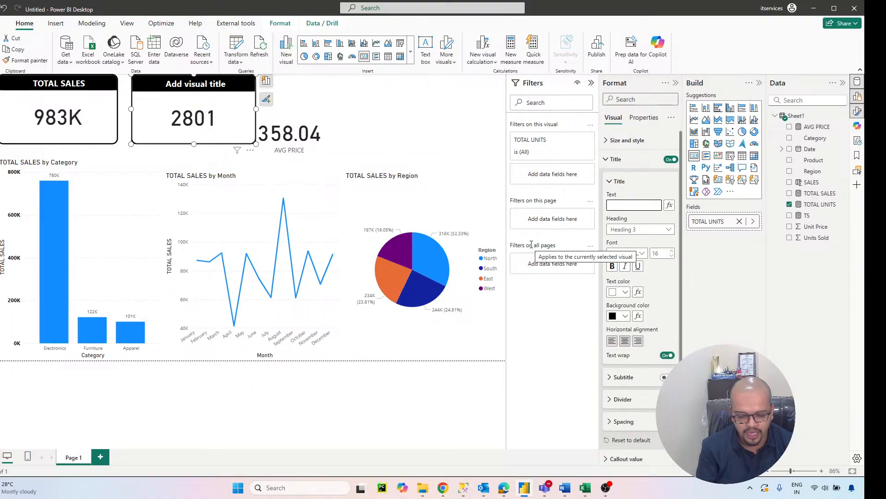
text(TOIT)
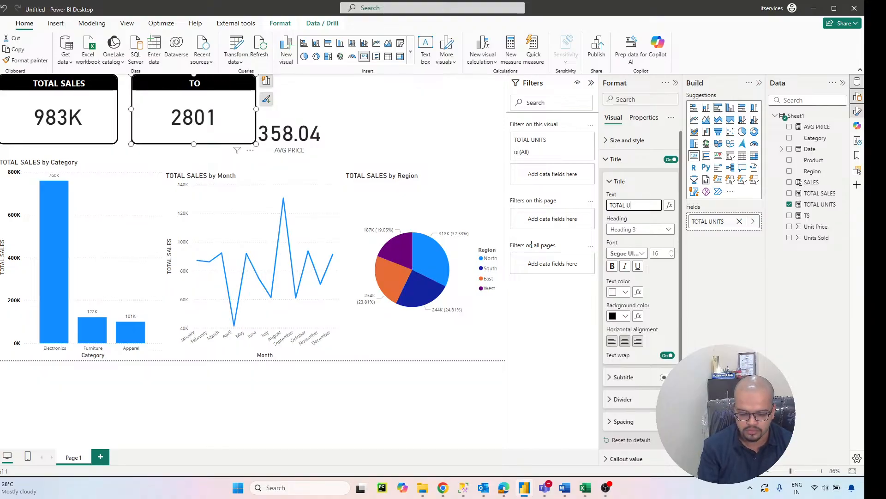
text(L UNITS)
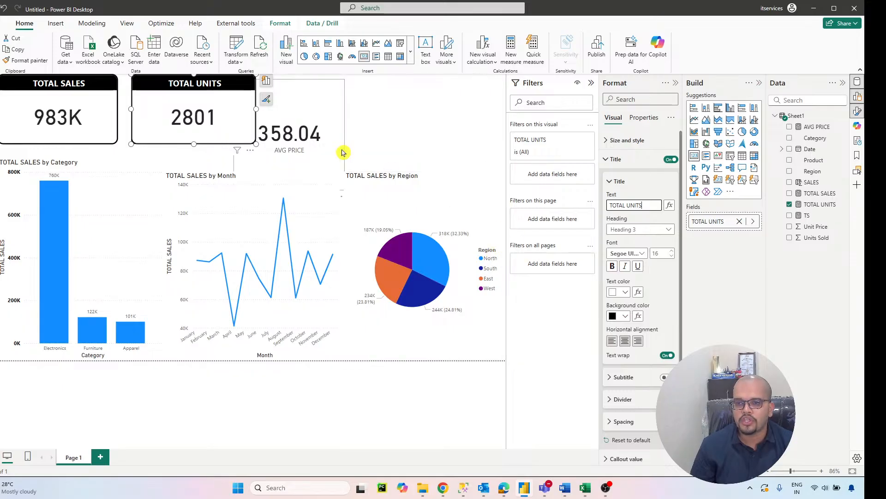
Step: Move the AVG PRICE card clear of the TOTAL UNITS card and copy the TOTAL UNITS card's formatting onto it with Format Painter
drag(336, 144, 377, 136)
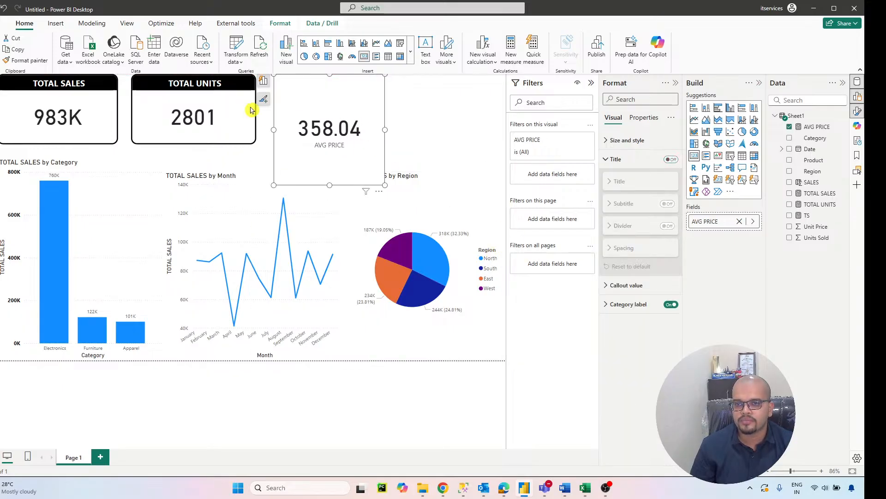
click(144, 85)
click(27, 60)
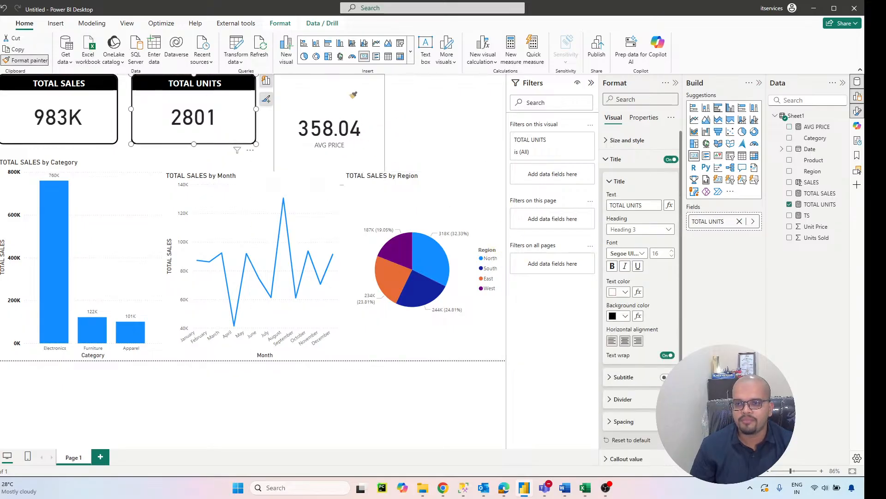
click(343, 126)
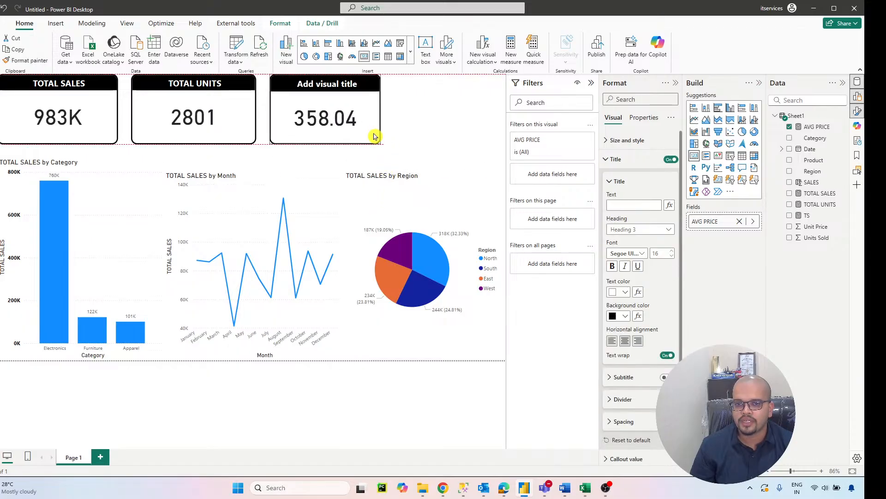
Step: Shrink the AVG PRICE card to the height of the TOTAL UNITS card and set its title text to AVERAGE PRICE
click(375, 136)
click(633, 205)
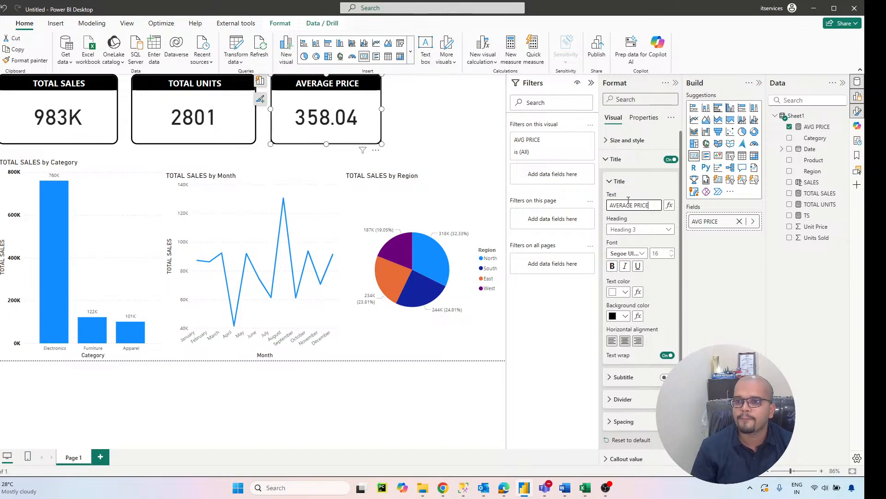
click(438, 126)
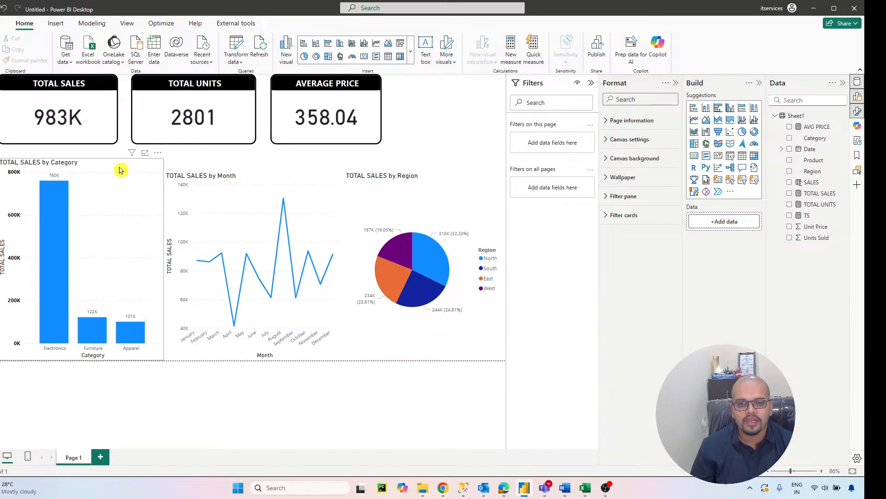
Step: Copy the TOTAL SALES card's formatting onto the TOTAL SALES by Category column chart with Format Painter
click(73, 117)
click(26, 60)
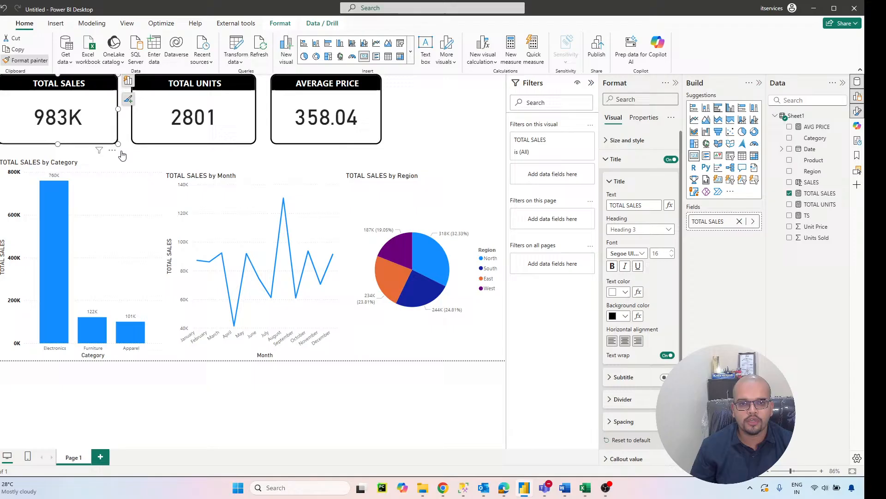
click(143, 183)
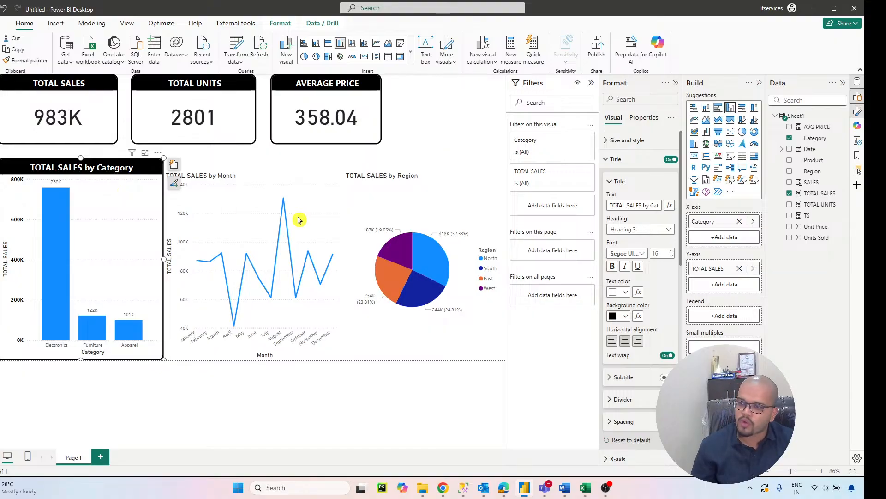
Step: Format the column chart's X-axis values in Segoe UI Bold, size 10, with black text
click(607, 160)
click(606, 198)
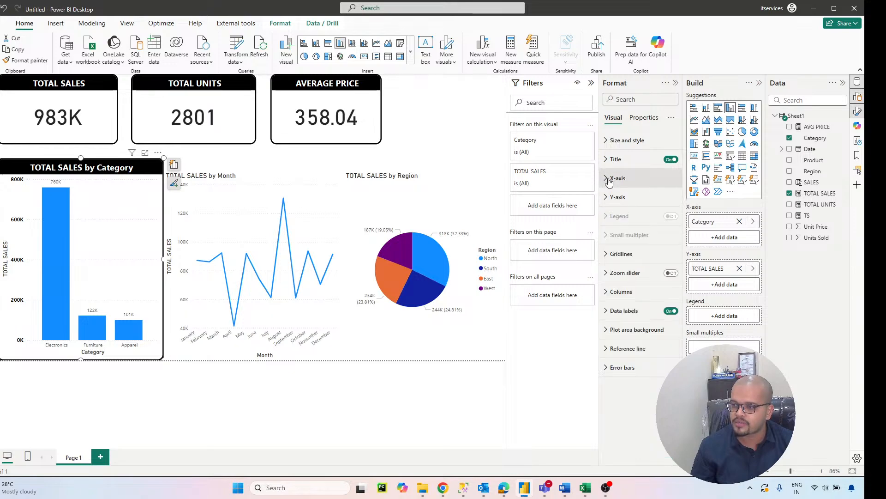
click(609, 179)
click(629, 222)
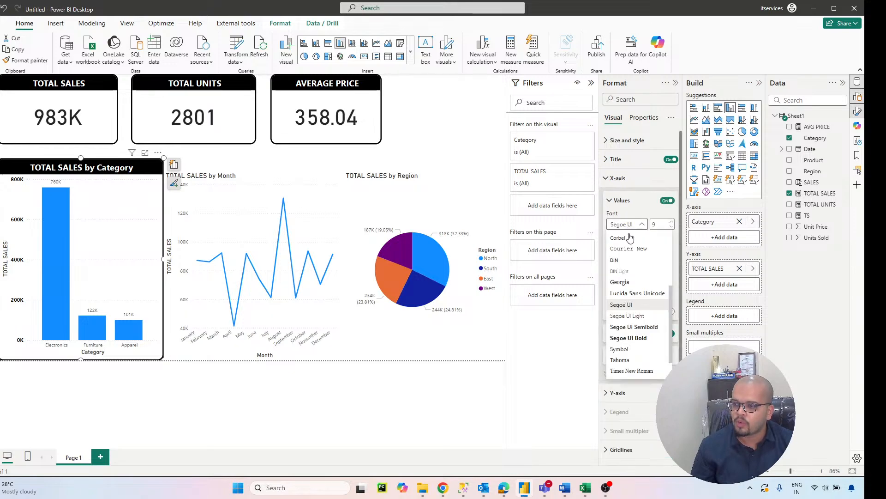
click(644, 341)
click(672, 222)
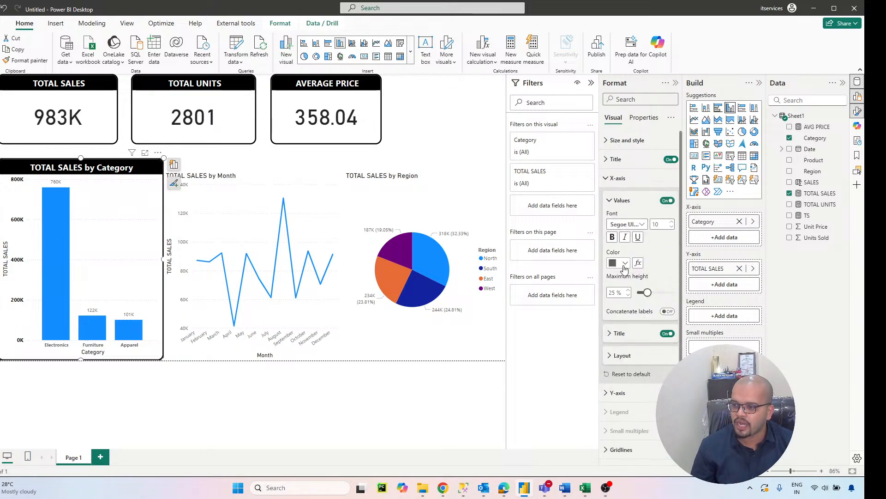
click(625, 262)
click(627, 300)
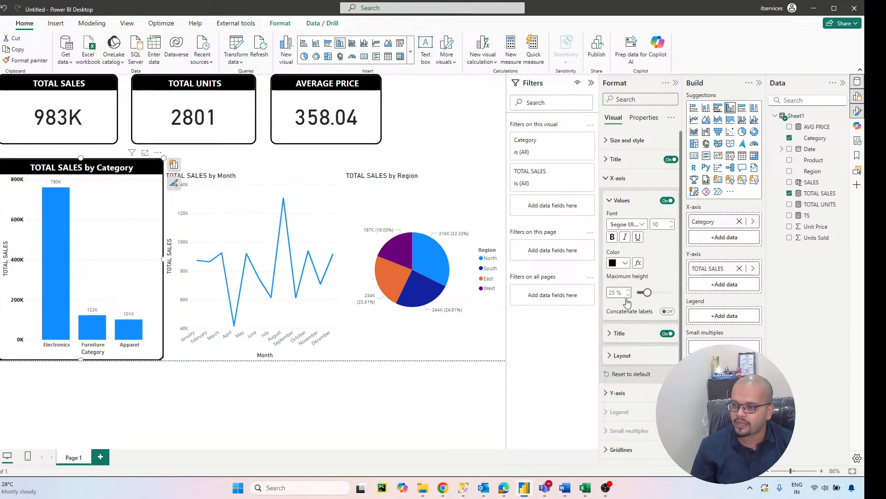
Step: Set the font of the column chart's X-axis title to Segoe UI Bold
click(628, 339)
click(628, 405)
scroll(640, 371, down, 5)
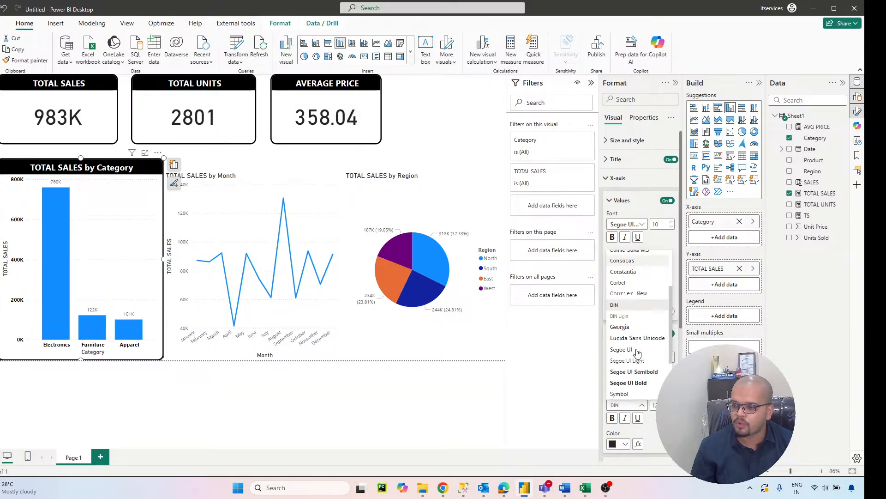
click(640, 327)
scroll(637, 333, down, 5)
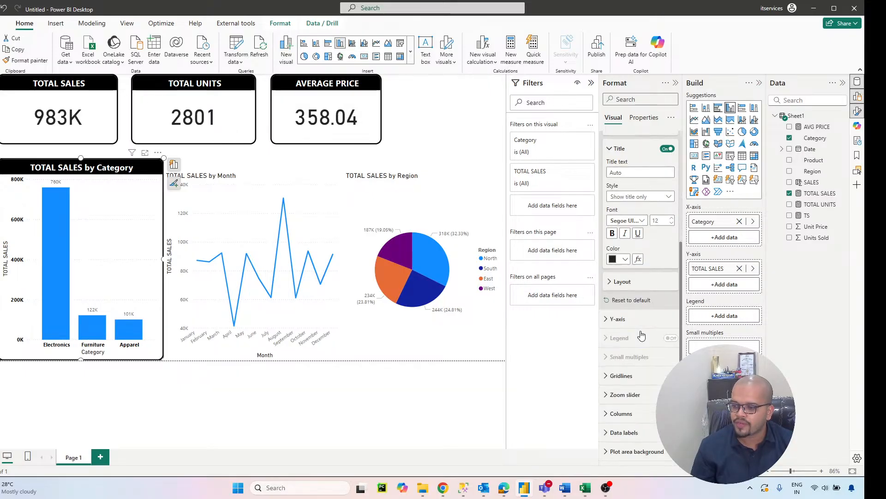
Step: Set the font of the column chart's Y-axis title to Segoe UI Bold
click(621, 280)
scroll(621, 291, down, 4)
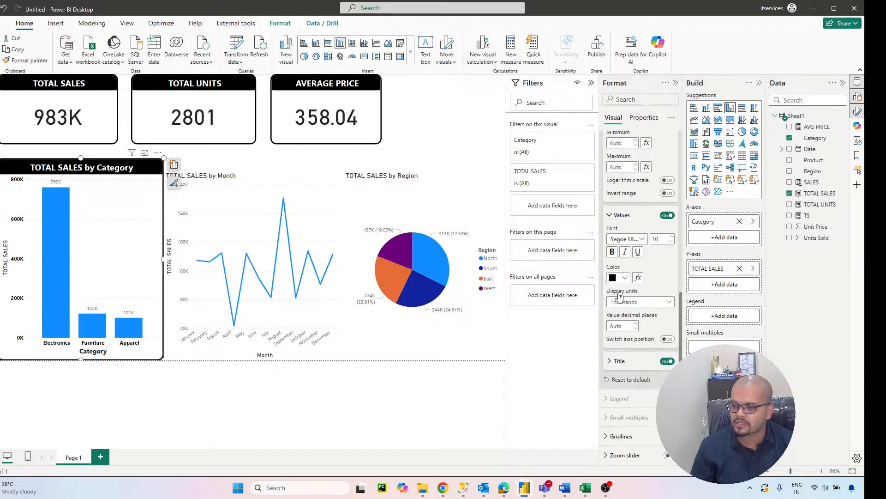
click(619, 361)
scroll(621, 323, down, 4)
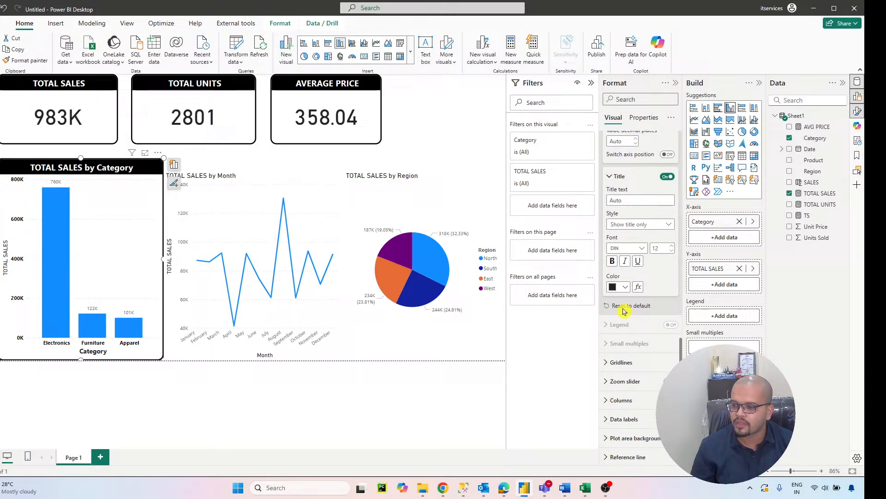
click(628, 248)
scroll(629, 331, down, 5)
click(632, 331)
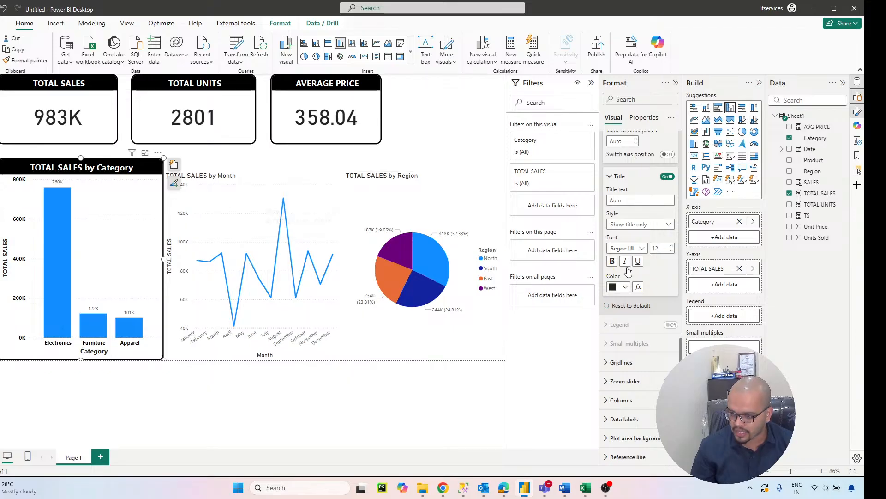
scroll(663, 348, down, 1)
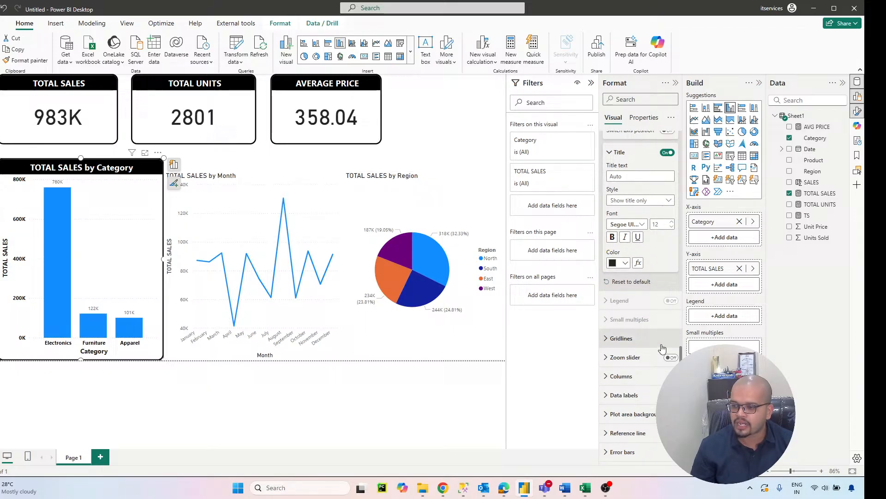
click(637, 339)
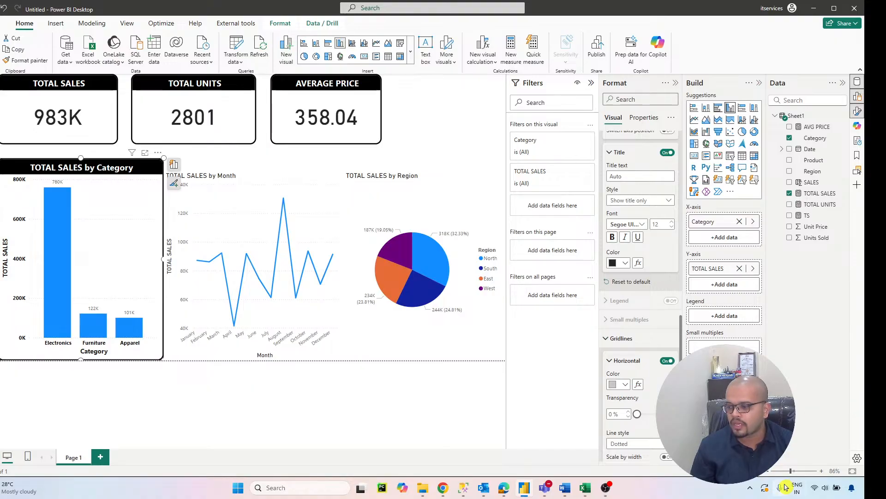
click(821, 471)
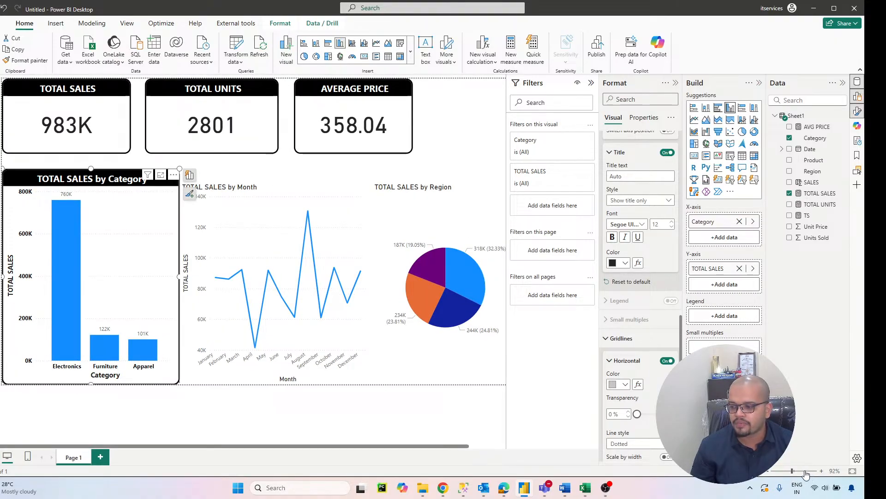
drag(796, 472, 809, 472)
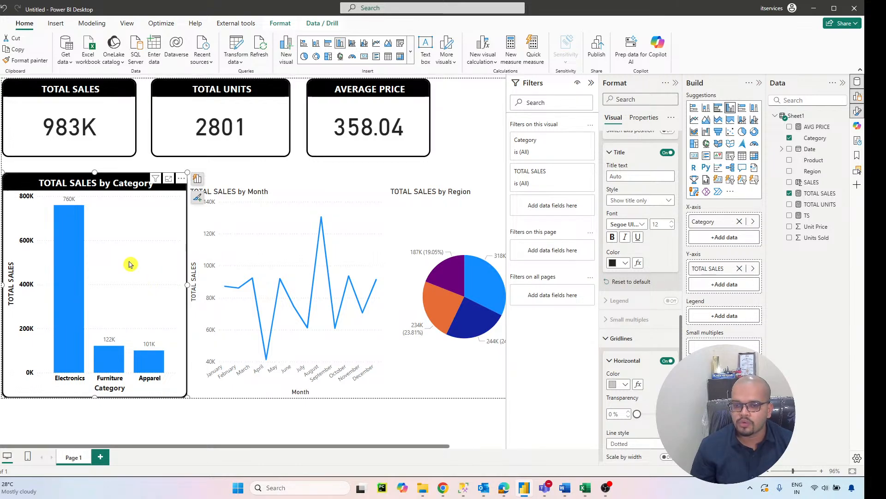
click(767, 474)
click(766, 474)
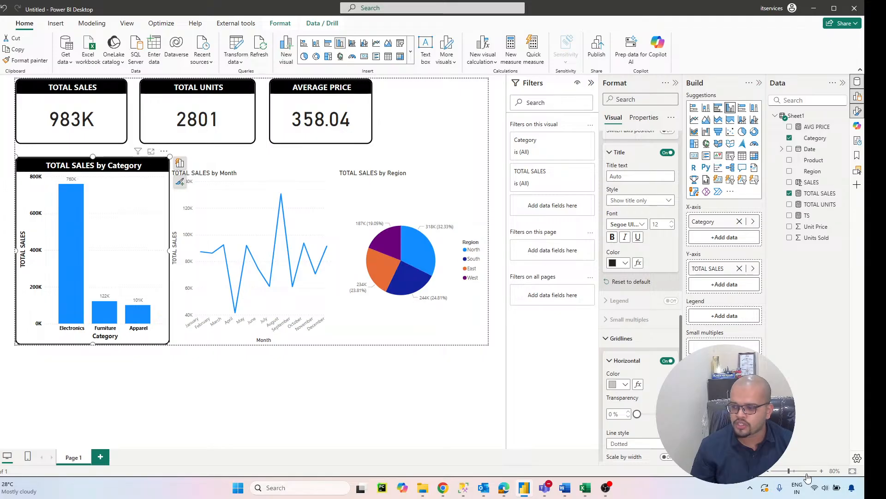
click(822, 471)
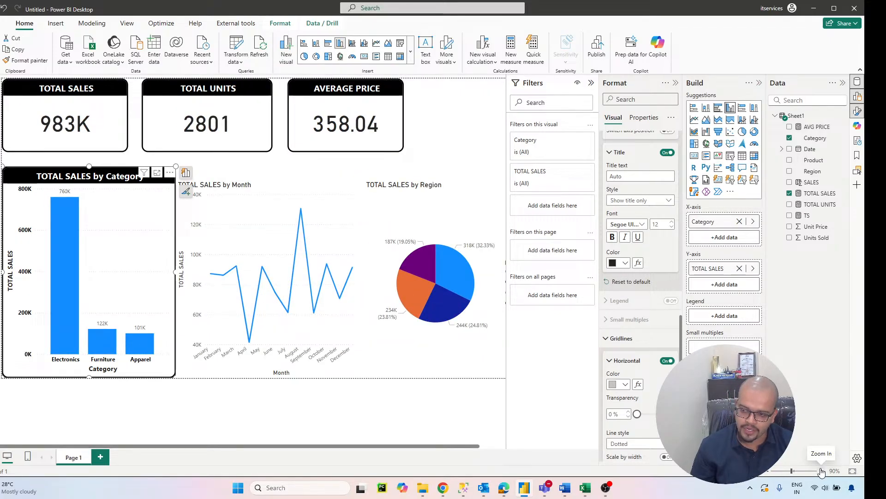
drag(791, 473, 788, 473)
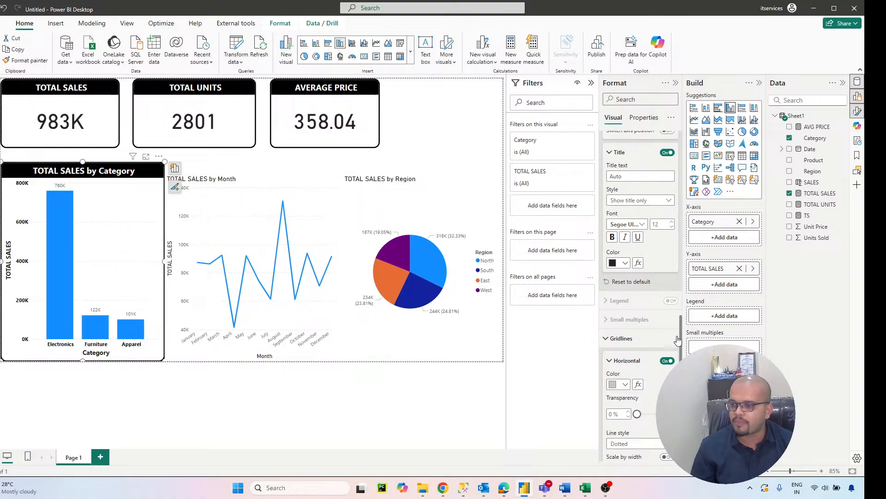
click(618, 338)
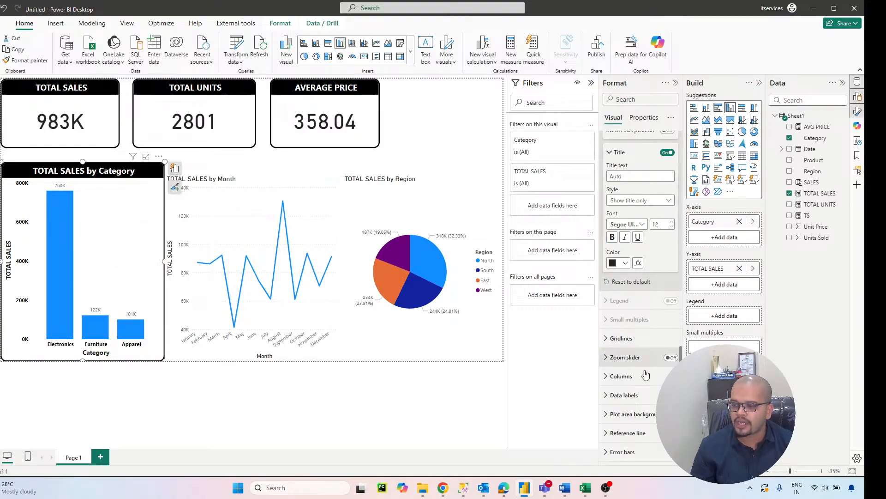
Step: Format the column chart's data label values in a bold Segoe UI font with black text
click(616, 396)
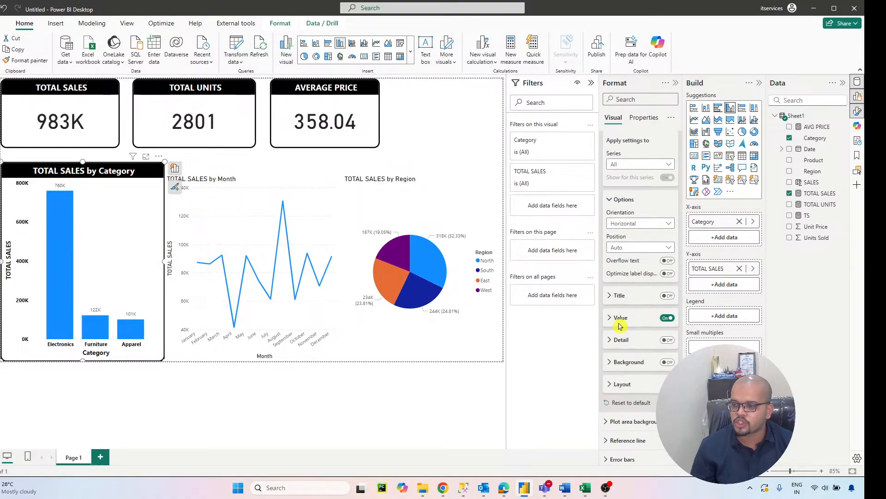
click(621, 319)
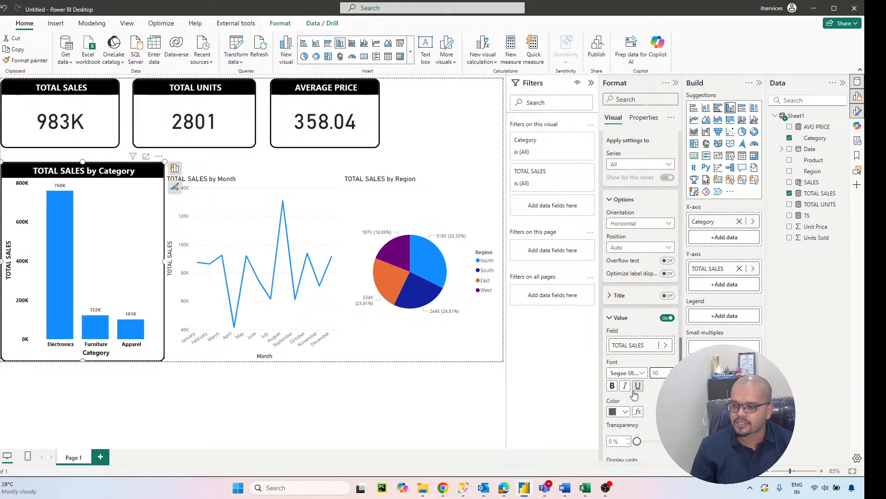
click(617, 412)
click(631, 266)
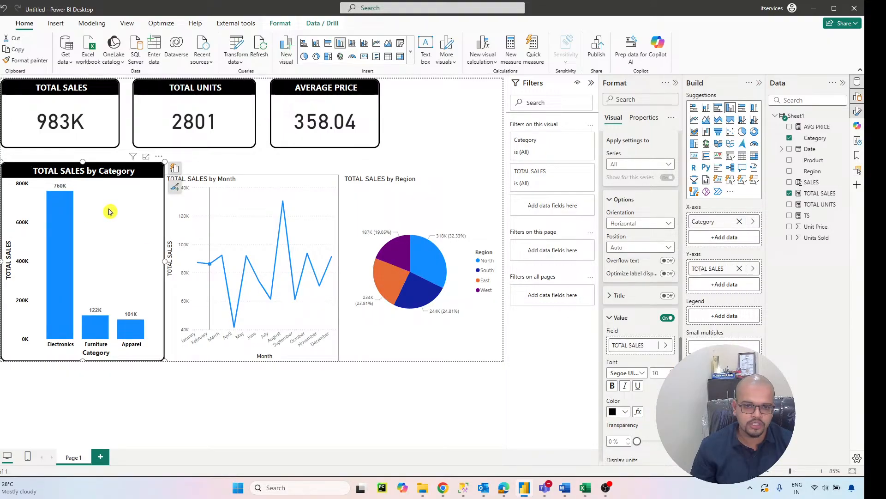
click(619, 317)
scroll(621, 313, up, 3)
click(605, 302)
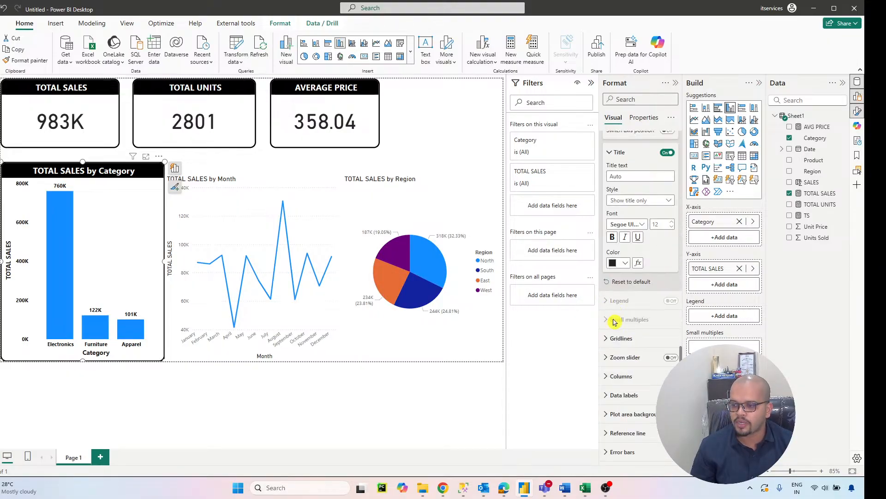
Step: Color only the Electronics column of the TOTAL SALES by Category chart dark red
click(614, 377)
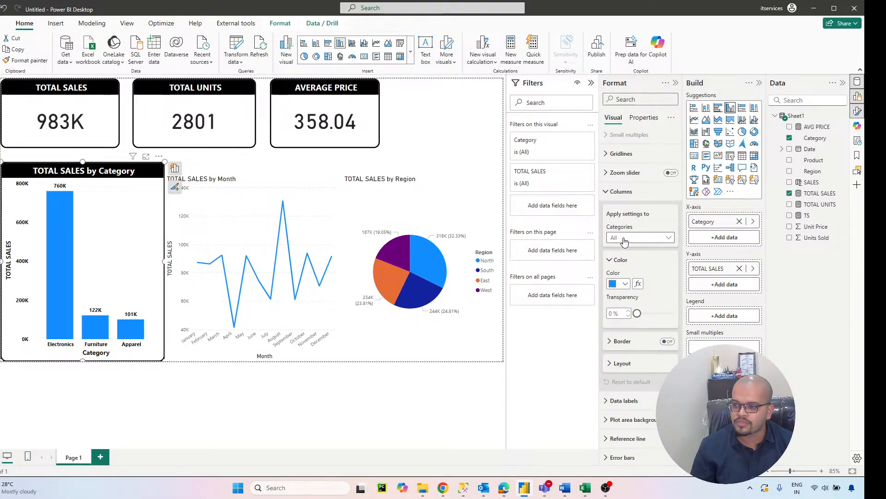
click(637, 237)
click(627, 258)
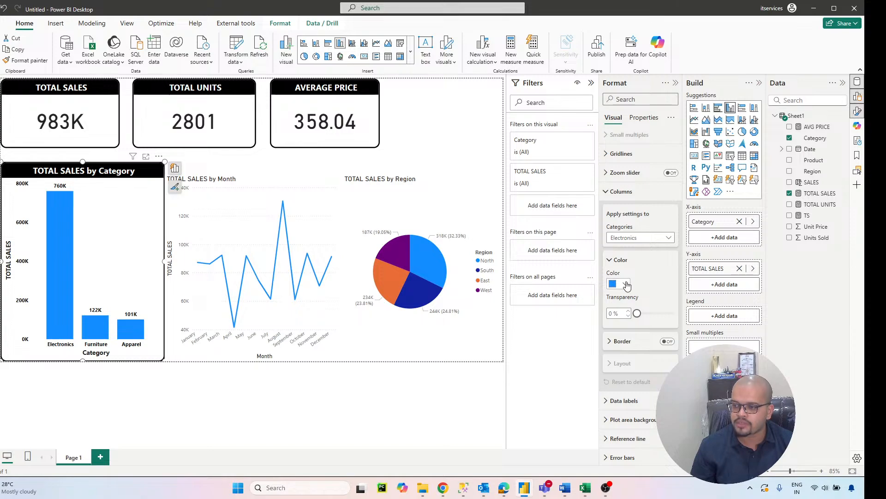
click(621, 283)
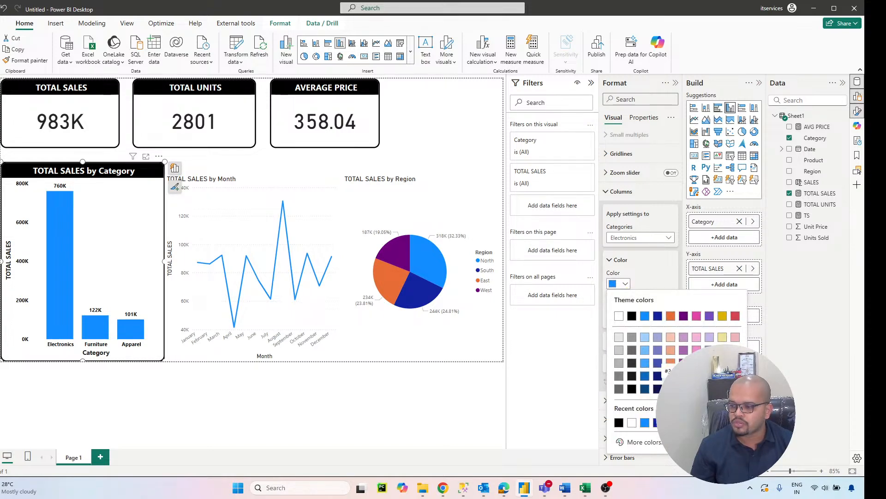
click(736, 389)
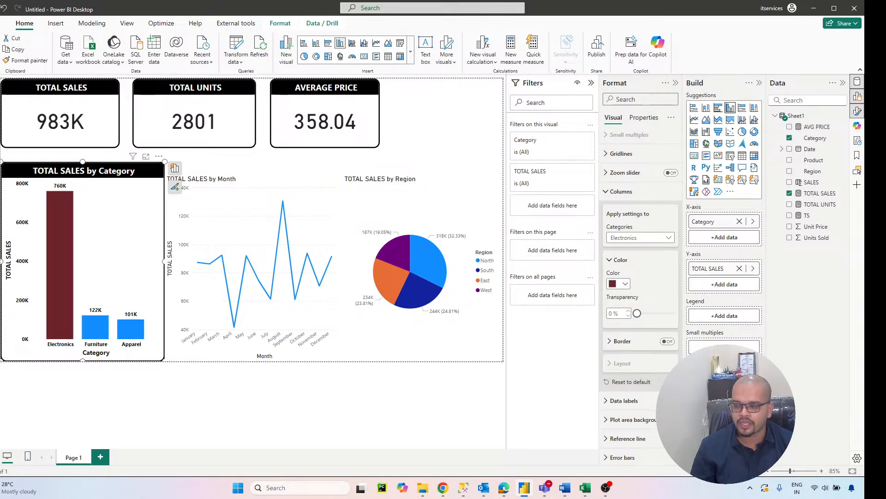
Step: Color the Furniture column of the category chart dark purple
click(646, 241)
click(631, 274)
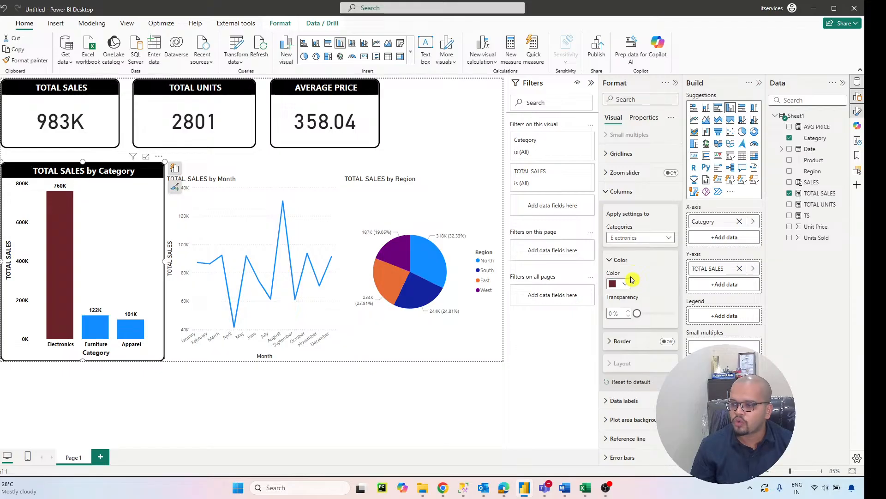
click(624, 284)
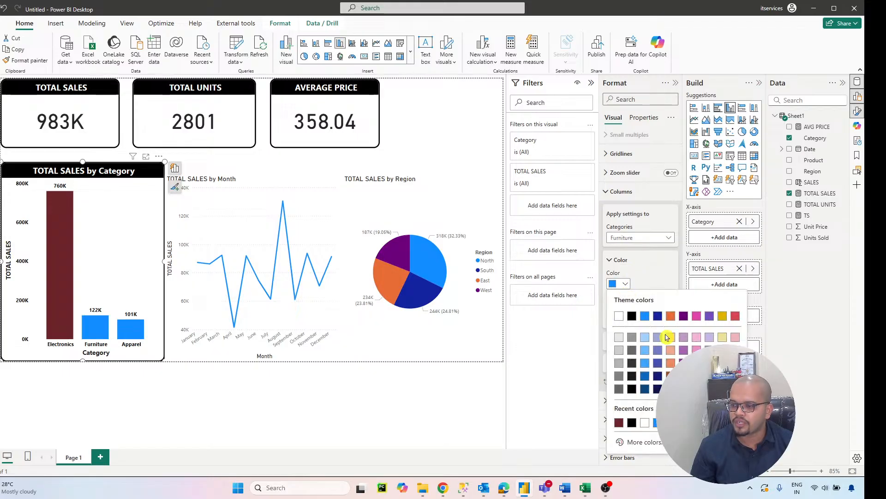
click(683, 389)
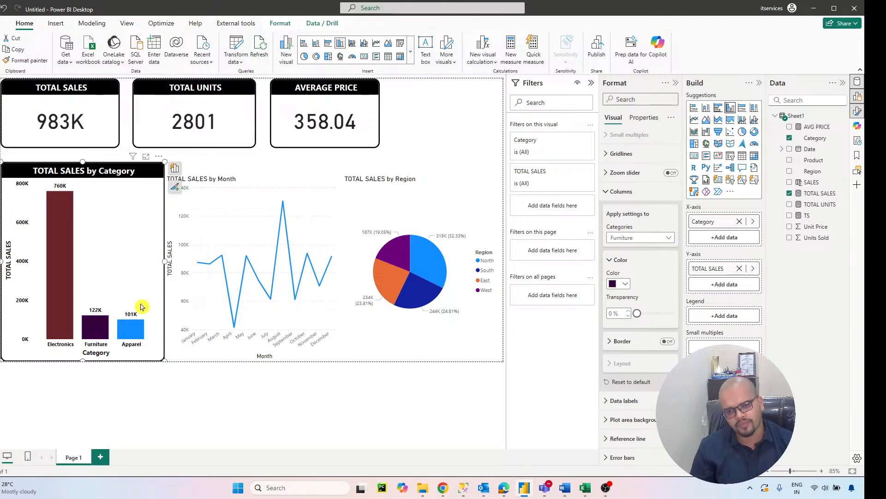
Step: Copy the column chart's formatting onto the TOTAL SALES by Month line chart and the TOTAL SALES by Region pie chart with Format Painter
click(26, 60)
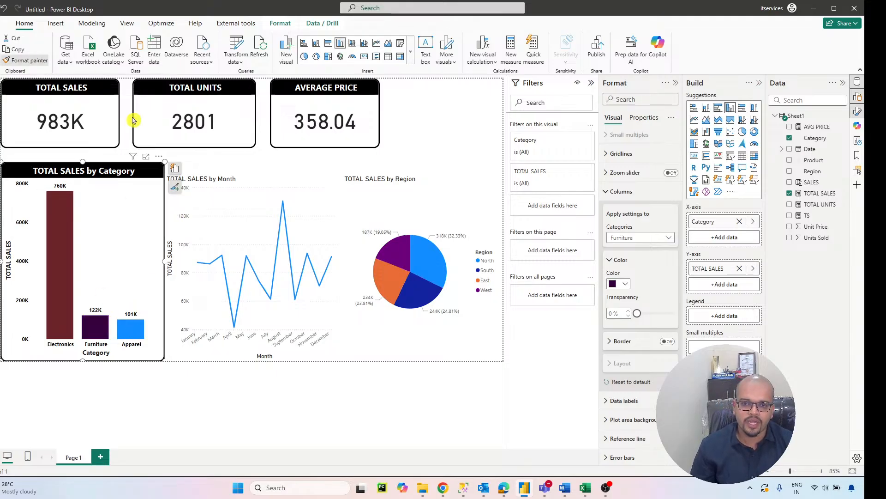
click(232, 203)
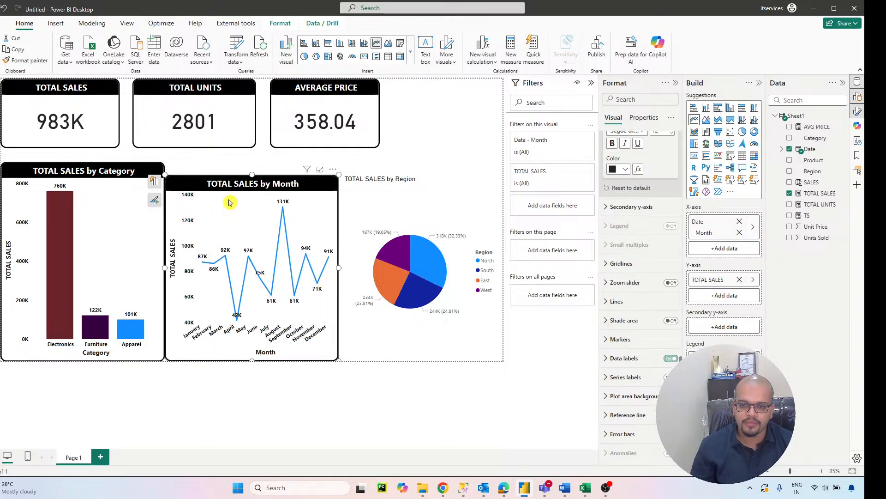
click(39, 61)
click(431, 198)
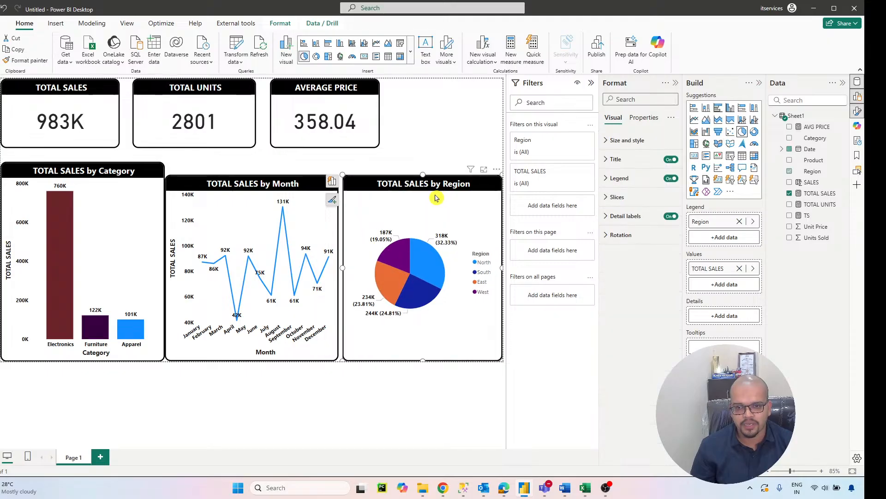
Step: Align and resize the line and pie charts so they match the column chart's top edge and height with small gaps between them
drag(254, 182, 257, 170)
drag(257, 347, 261, 367)
drag(419, 176, 419, 159)
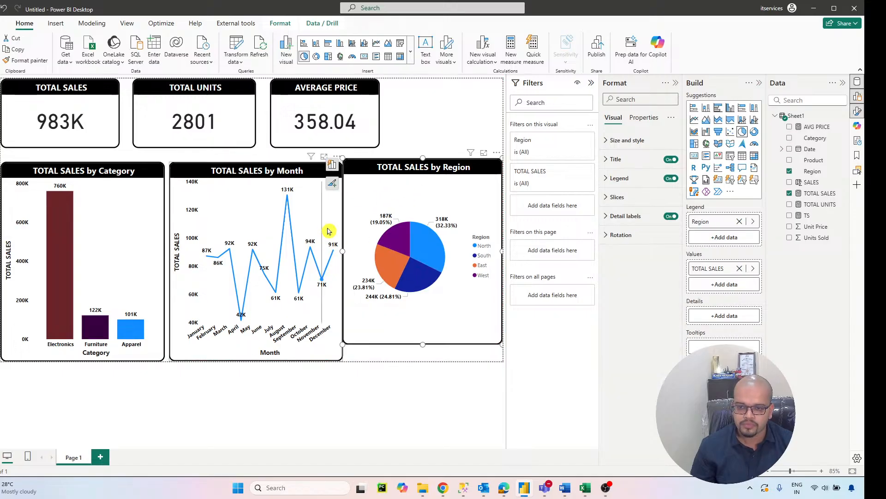
click(337, 249)
drag(342, 261, 338, 262)
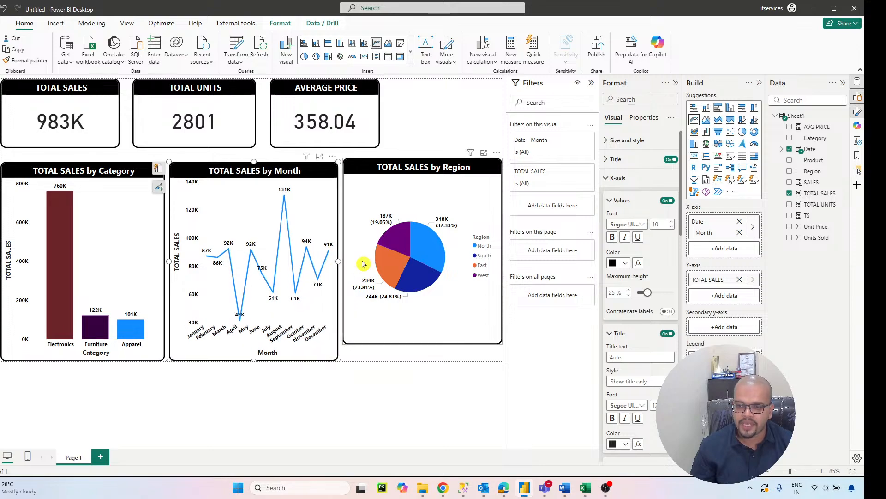
click(414, 175)
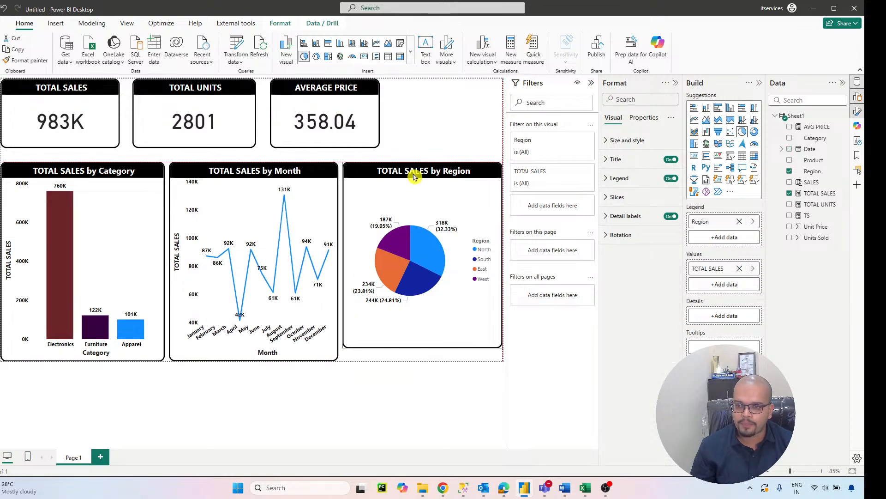
drag(422, 345, 430, 375)
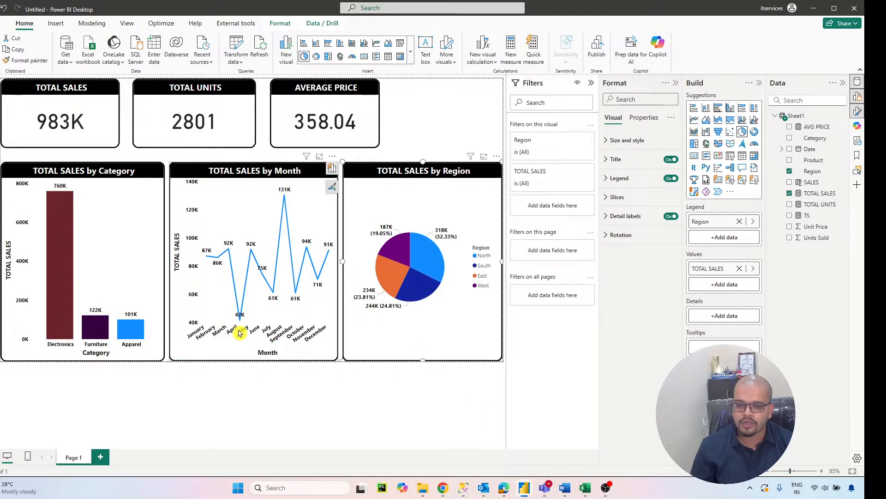
click(401, 139)
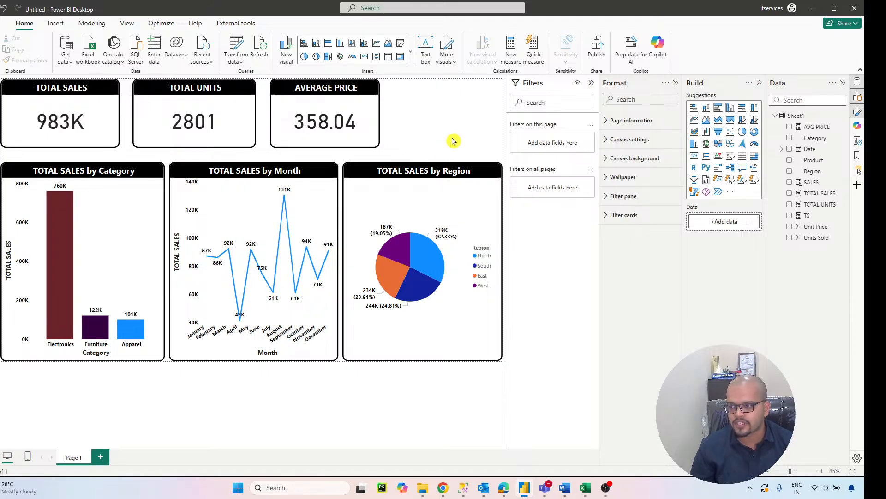
Step: Add a slicer beside the AVERAGE PRICE card, copy the card's formatting onto it and leave a small gap between them
click(731, 157)
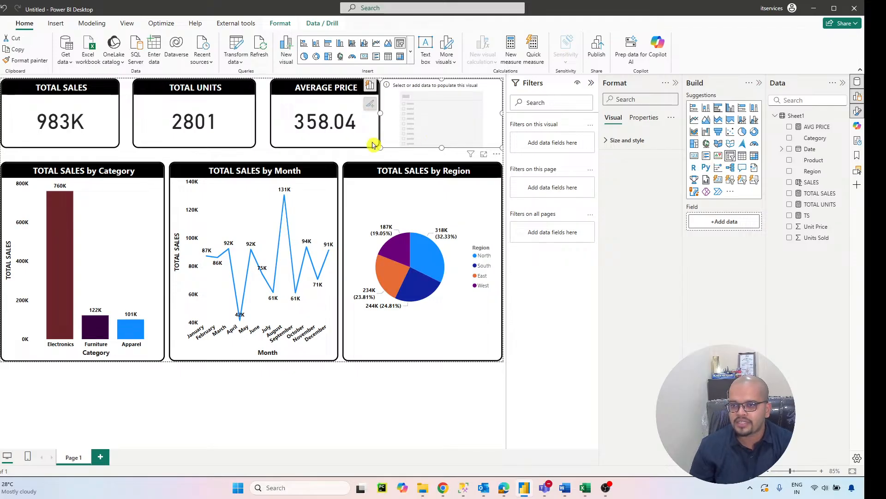
click(351, 127)
click(25, 60)
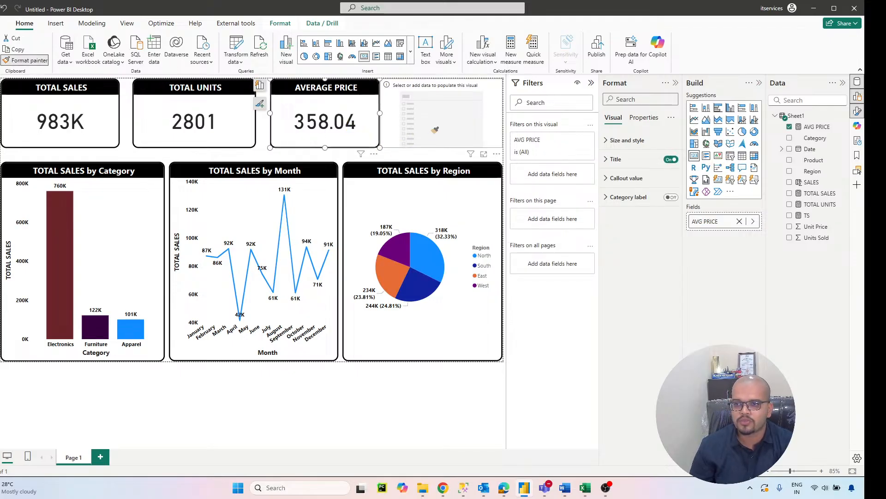
click(390, 141)
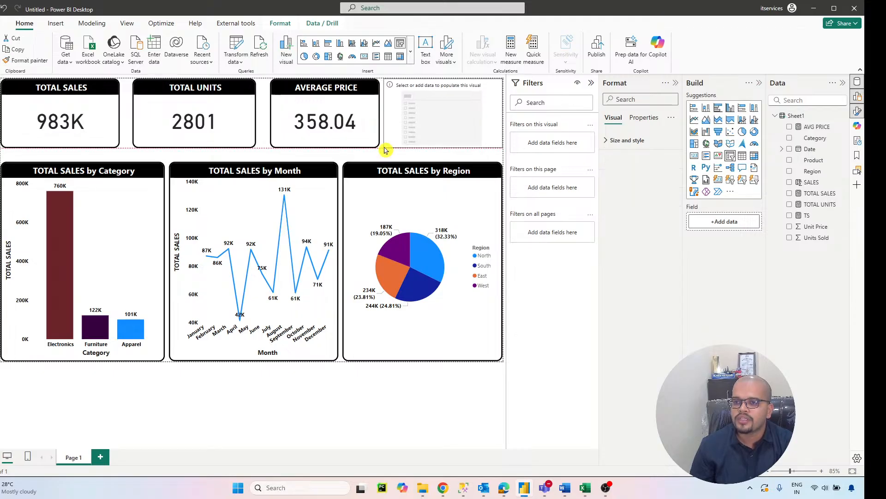
drag(384, 147, 390, 144)
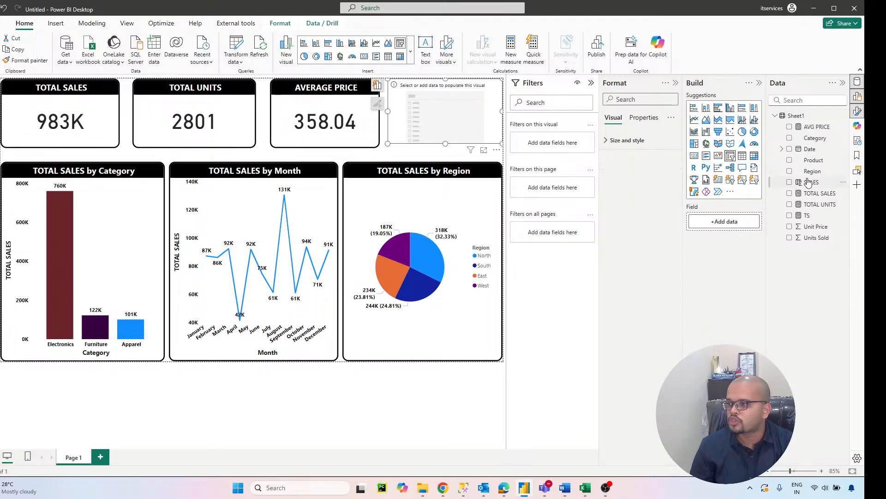
Step: Fill the slicer with the Region field, hide its slicer header, title it REGION and stretch it to the cards' height
drag(809, 174, 725, 222)
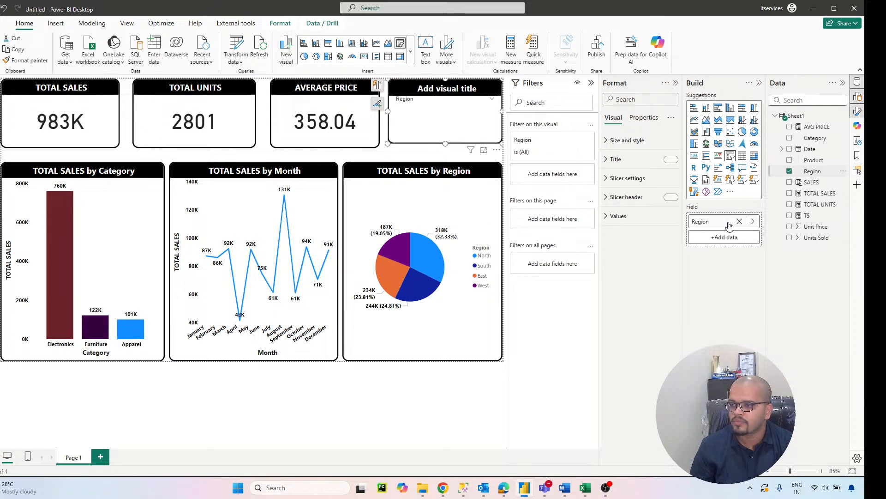
click(670, 198)
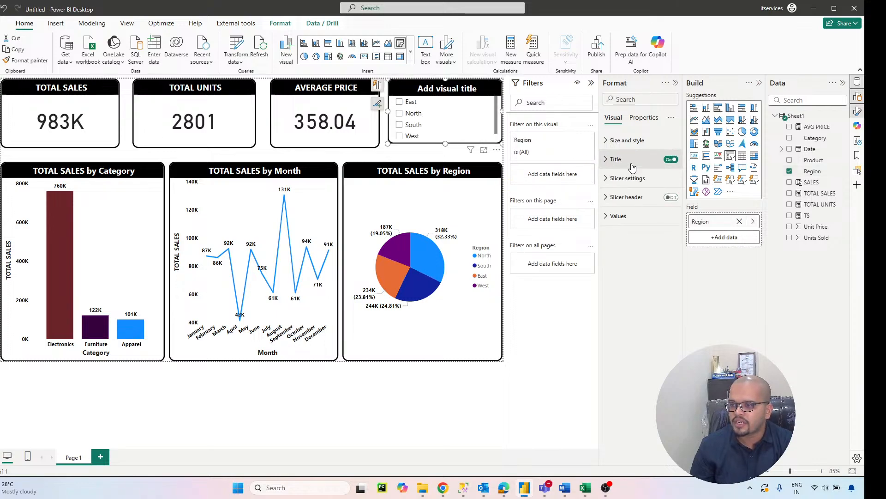
click(616, 159)
click(637, 204)
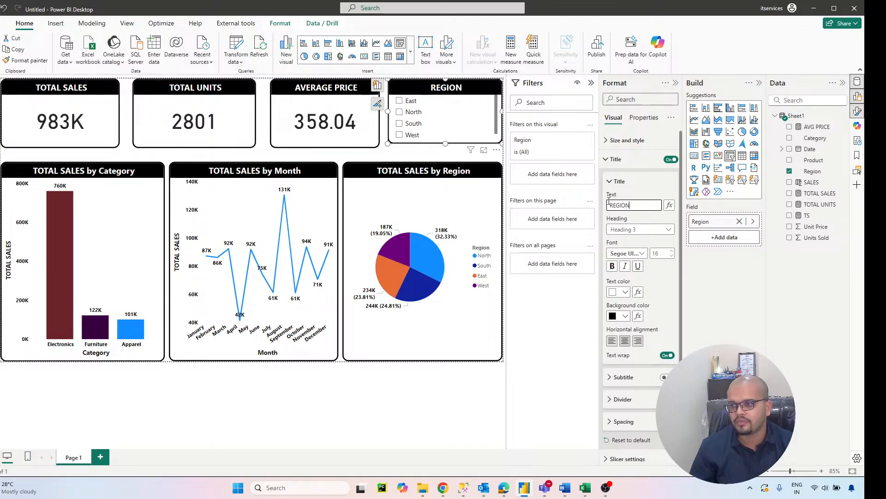
drag(446, 142, 446, 146)
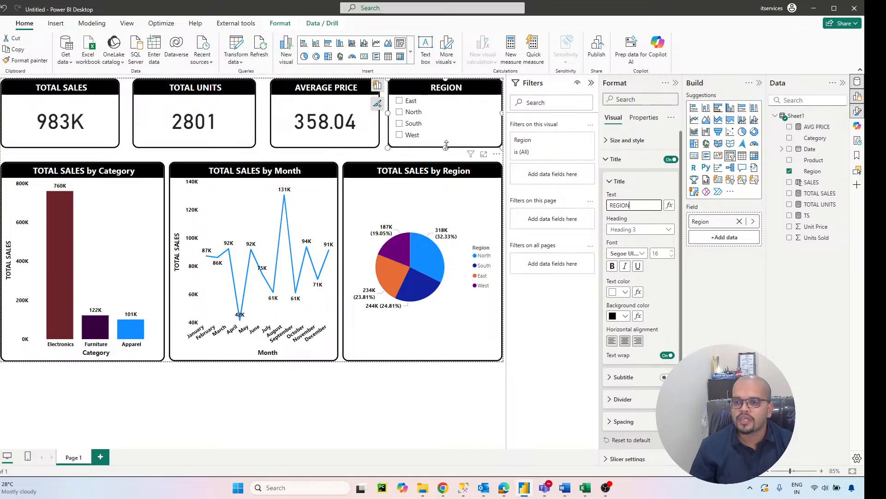
Step: Test the REGION slicer by filtering the report by East, North, South and West in turn, clearing each selection
click(406, 105)
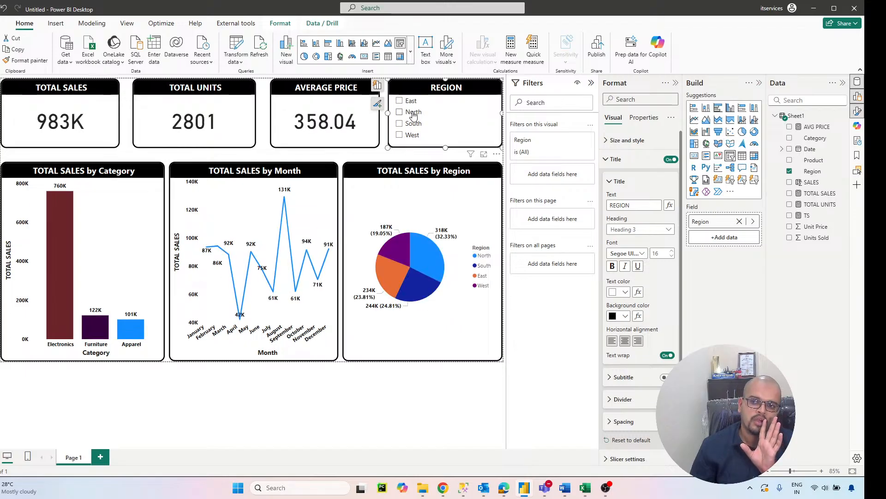
click(412, 113)
click(413, 113)
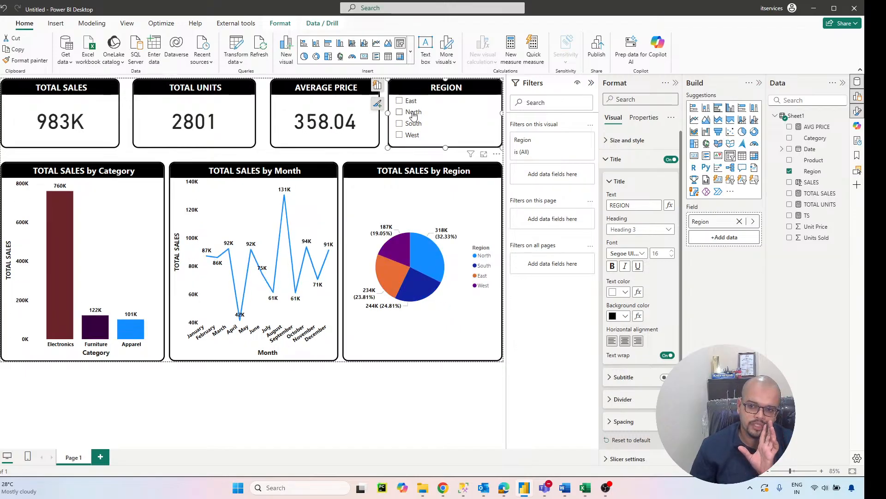
click(400, 124)
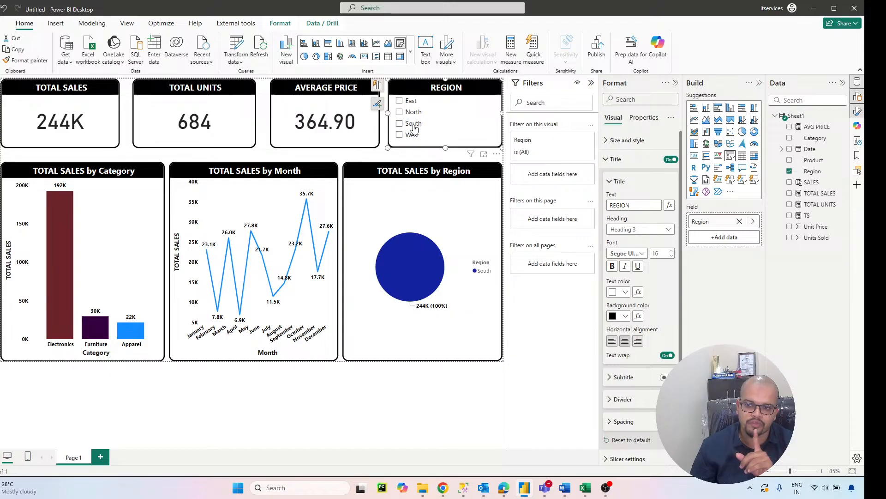
click(413, 124)
click(412, 134)
click(413, 135)
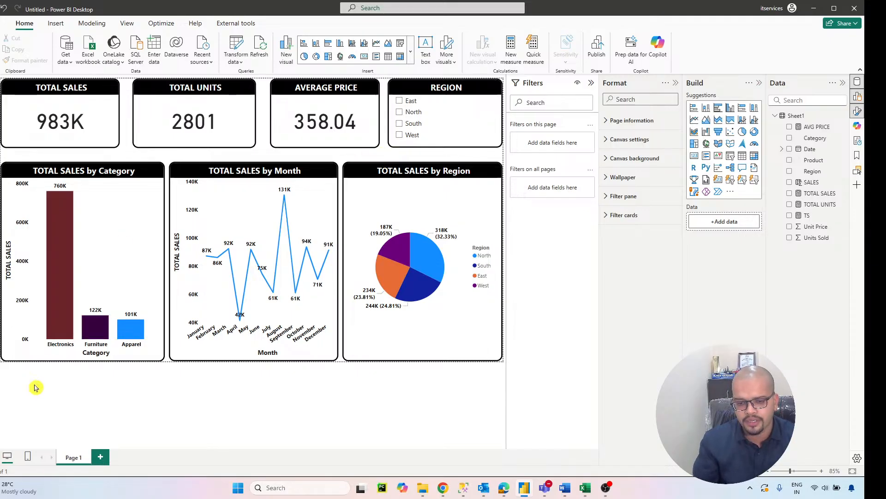
Step: Add a second page to the report and return to Page 1
click(100, 457)
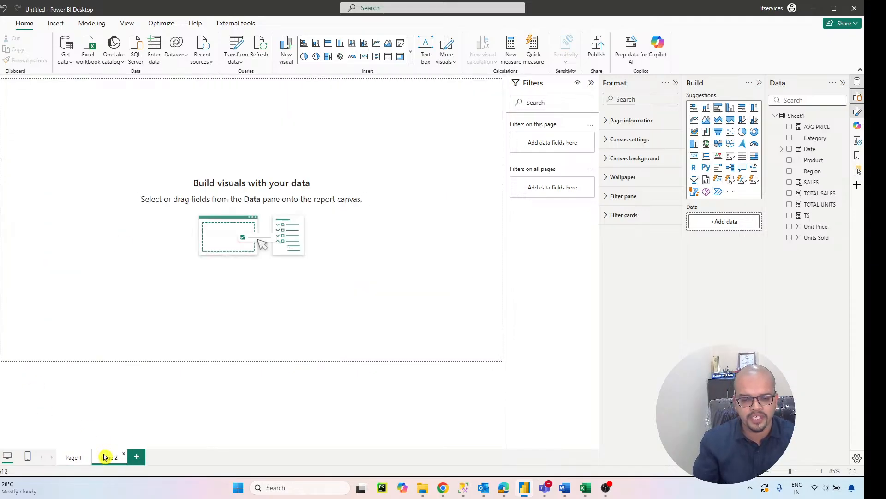
click(74, 457)
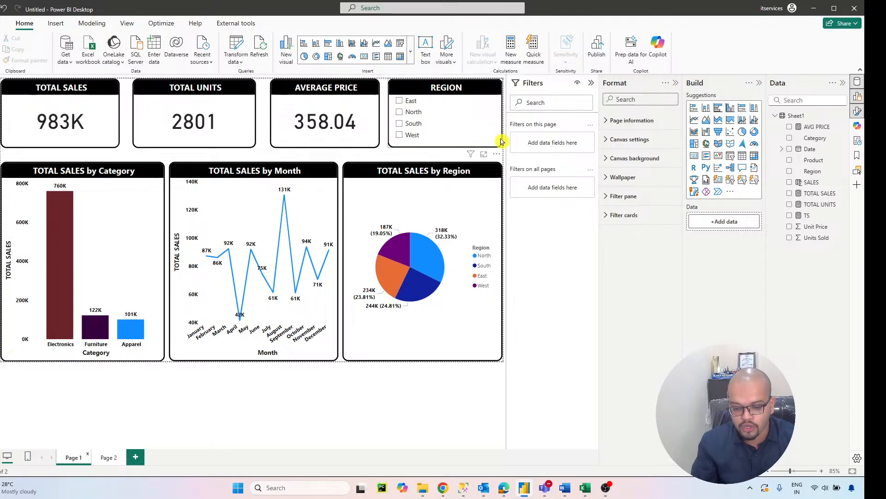
Step: Set the canvas type of Page 1 to Custom
click(606, 140)
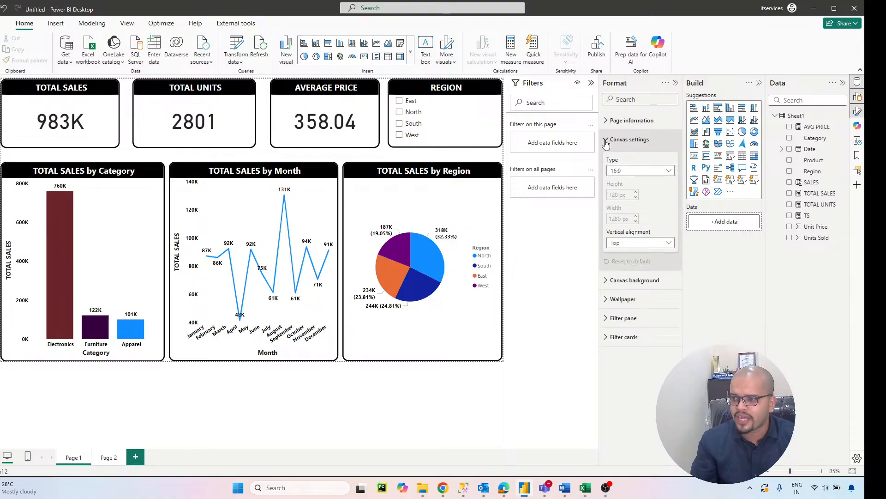
click(621, 170)
click(640, 226)
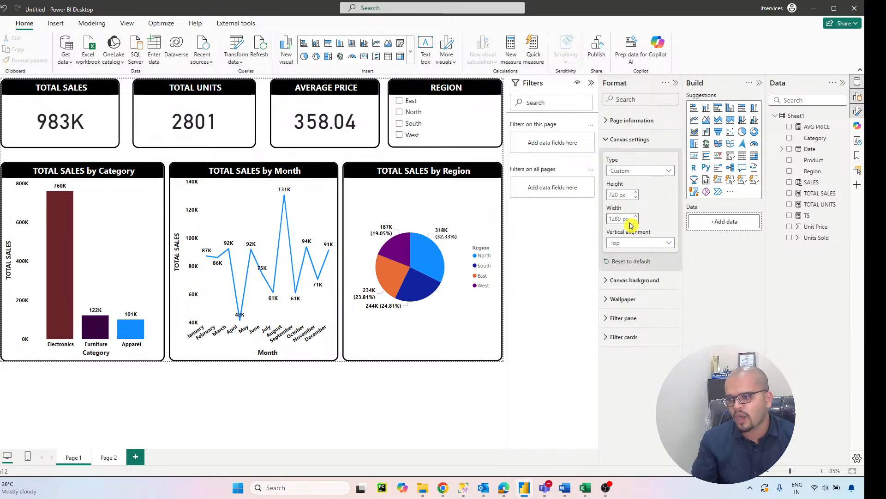
click(606, 139)
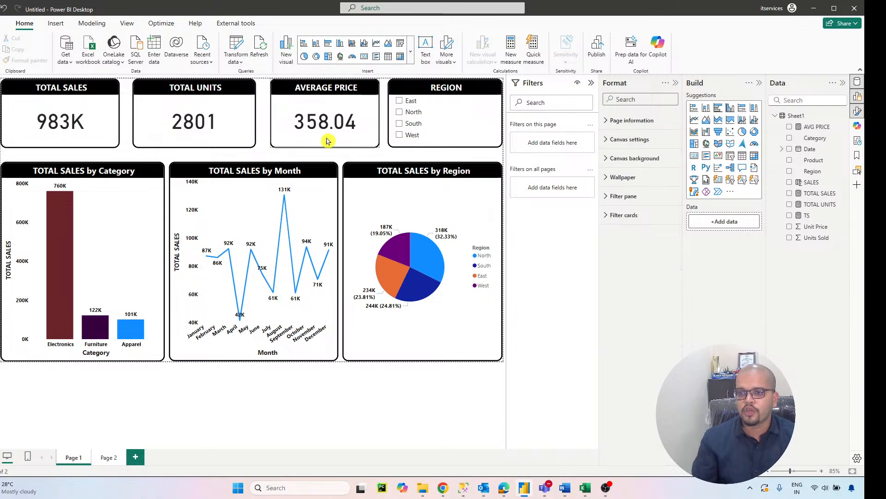
Step: Set the wallpaper color of Page 1 to light yellow
click(615, 180)
click(619, 208)
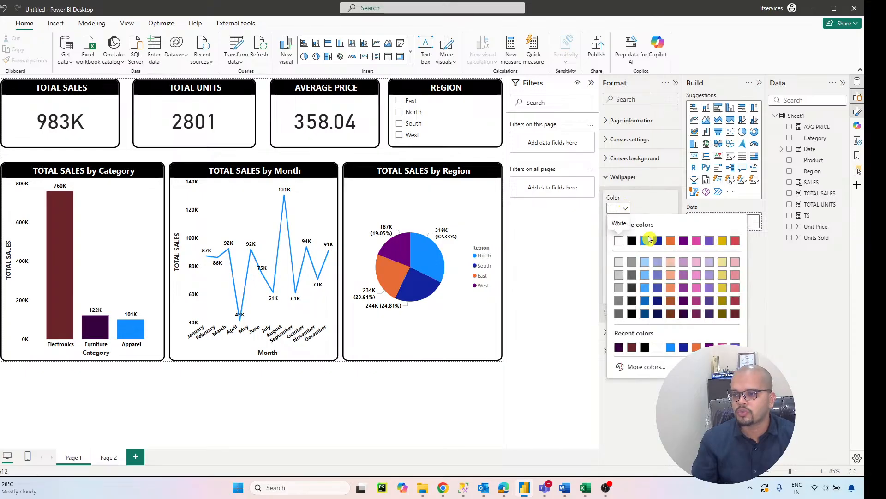
click(723, 263)
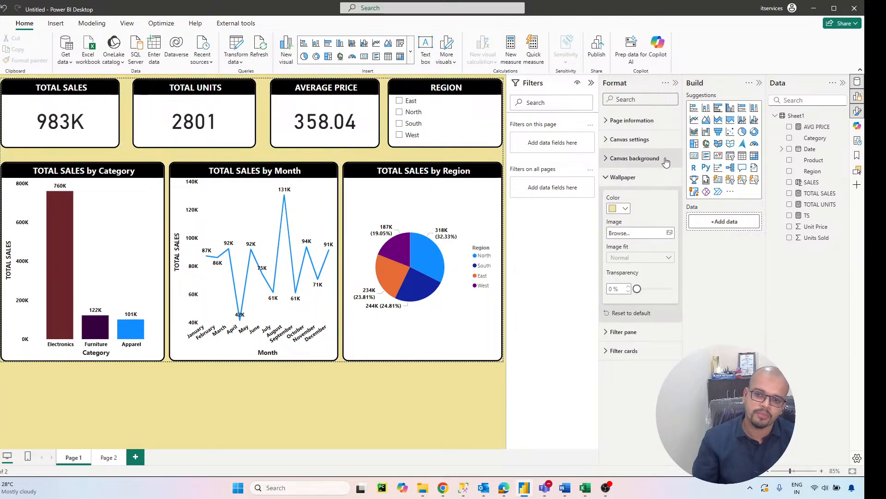